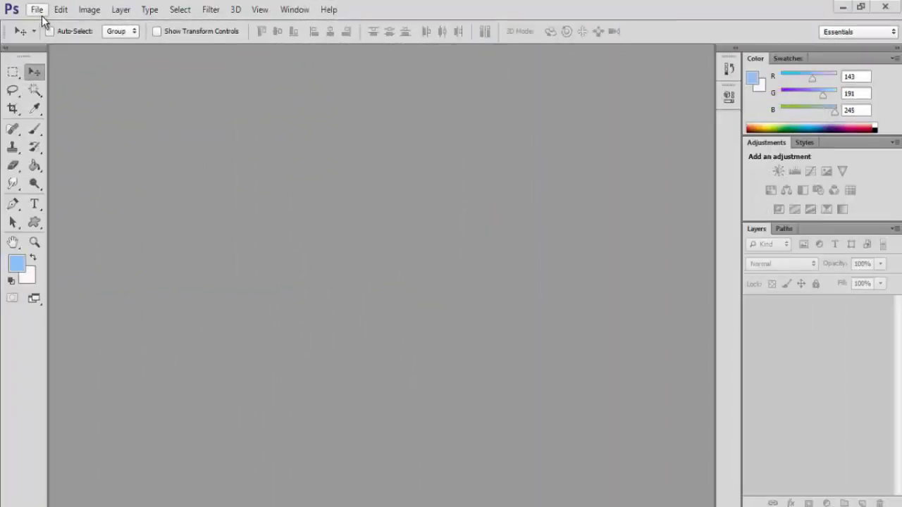
# Start a new 591 × 3000 px, 300 ppi document and name it Border.
pyautogui.click(39, 11)
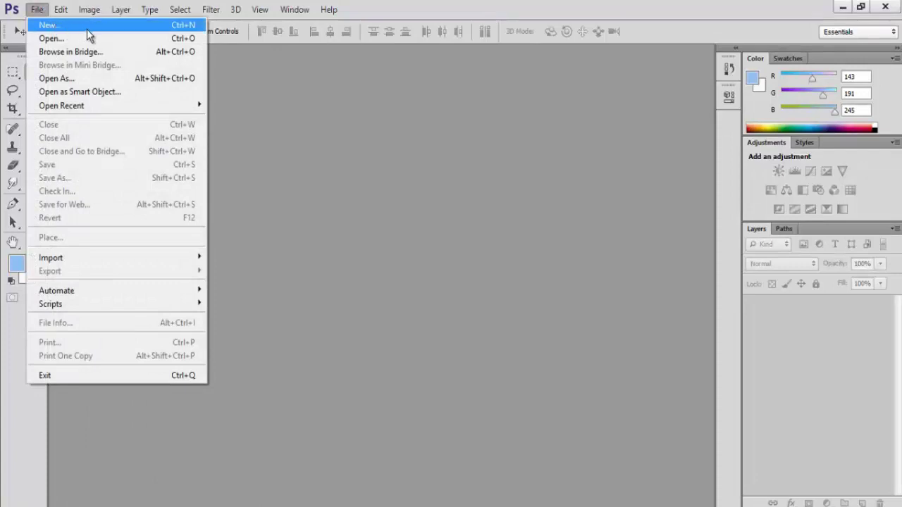
pyautogui.click(86, 32)
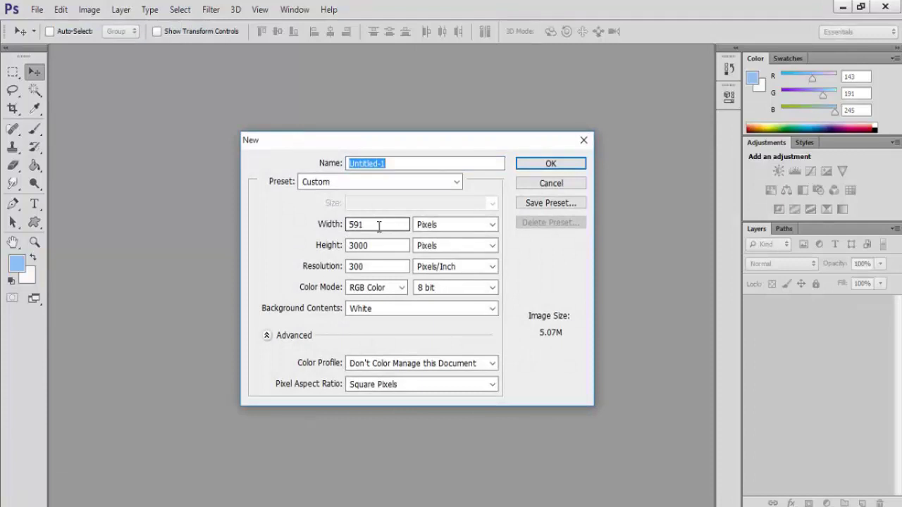
pyautogui.moveTo(381, 226); pyautogui.dragTo(340, 226)
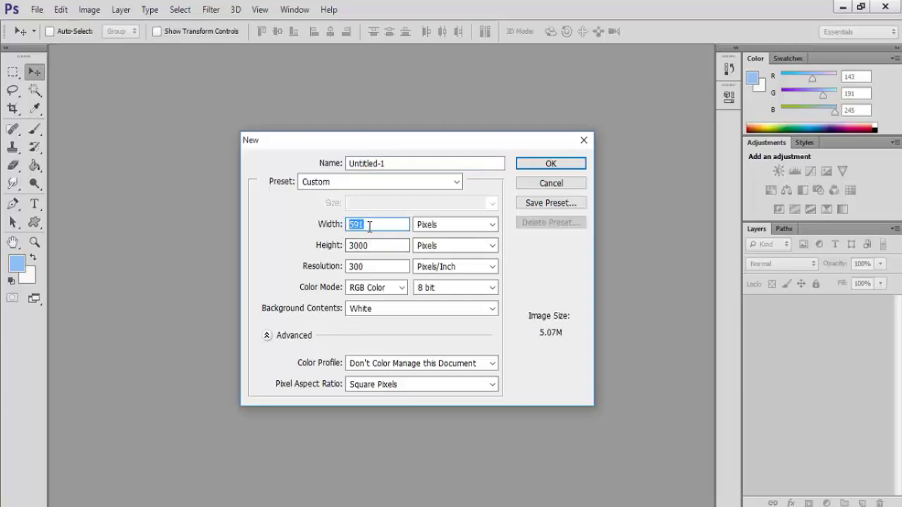
pyautogui.click(370, 226)
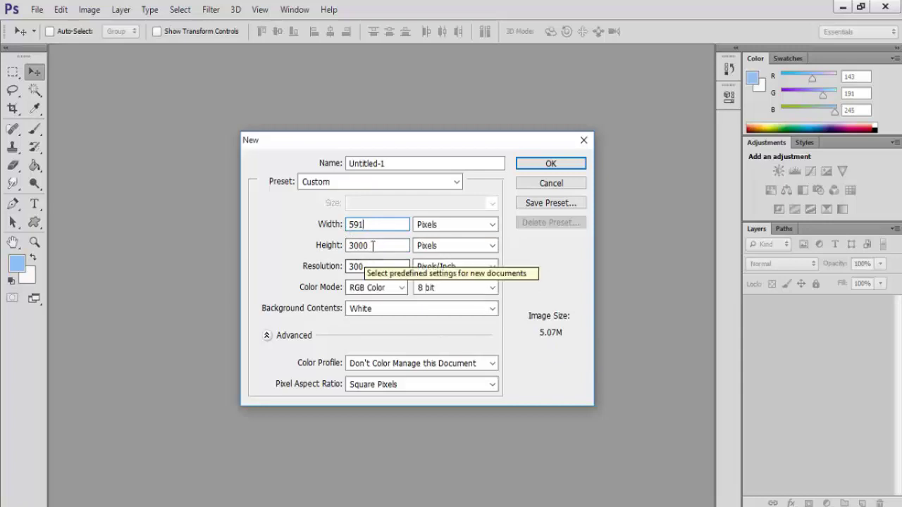
pyautogui.click(394, 162)
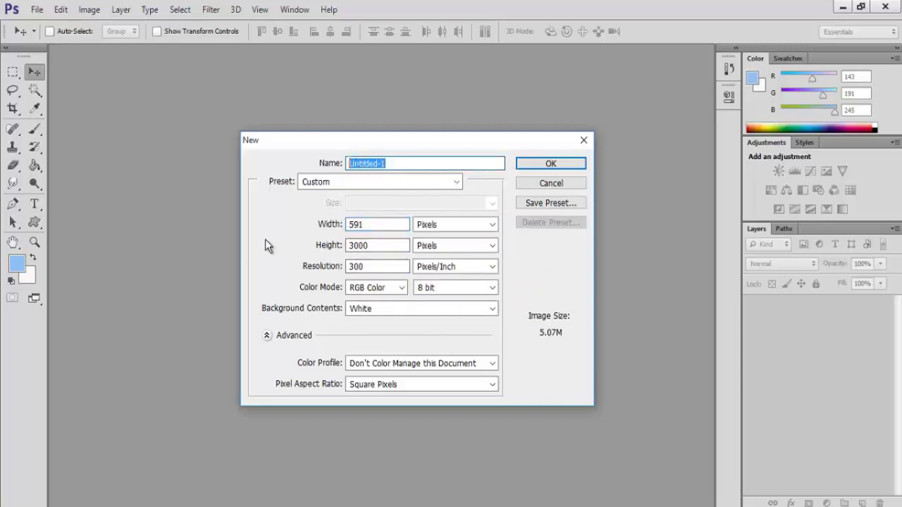
pyautogui.write('Border')
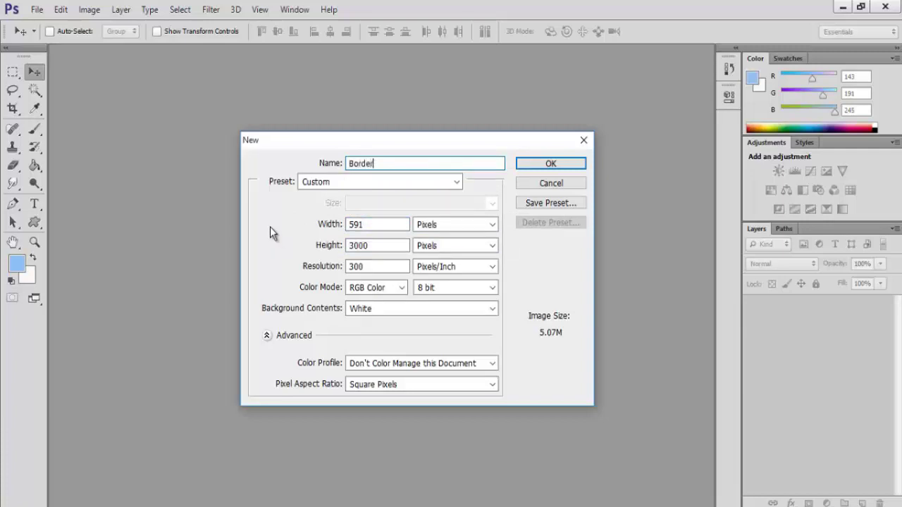
# Create the Border document and hide the grid overlay via View > Extras.
pyautogui.click(564, 165)
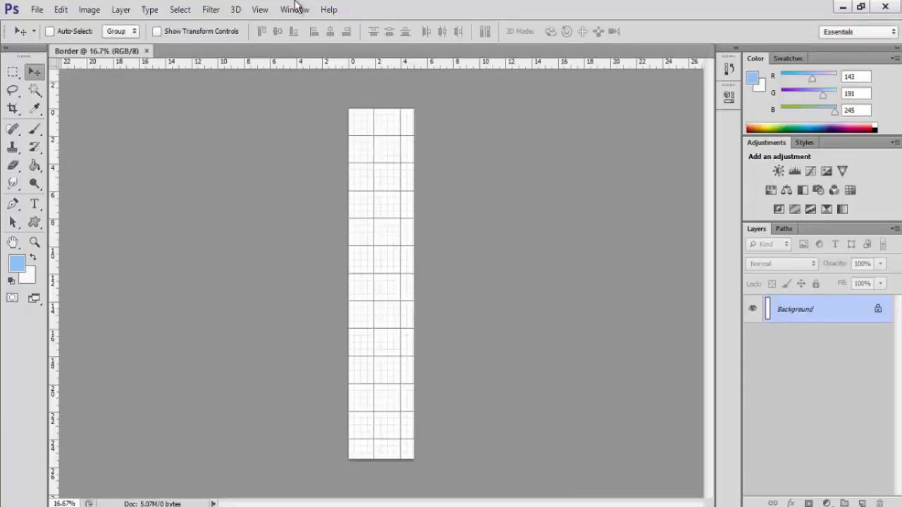
pyautogui.click(260, 10)
pyautogui.click(276, 200)
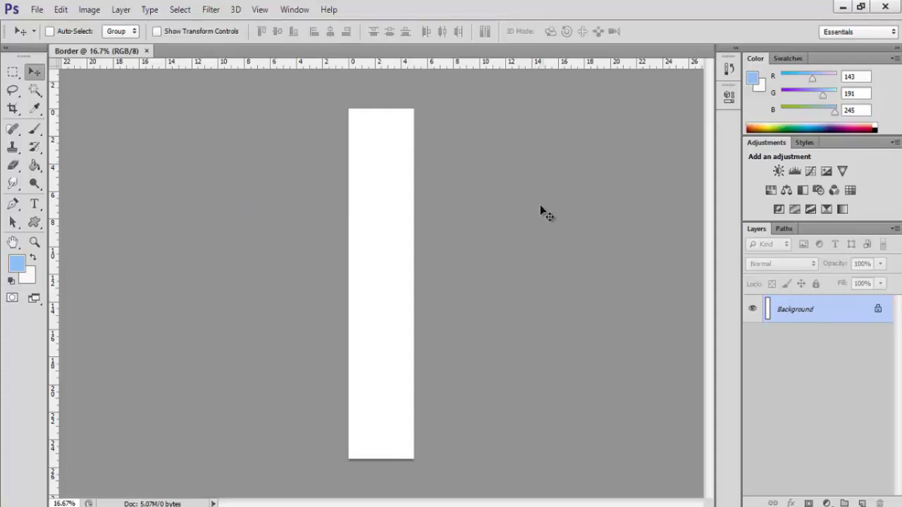
# Select the Custom Shape tool with the ornate square ornament preset.
pyautogui.click(35, 222)
pyautogui.click(513, 32)
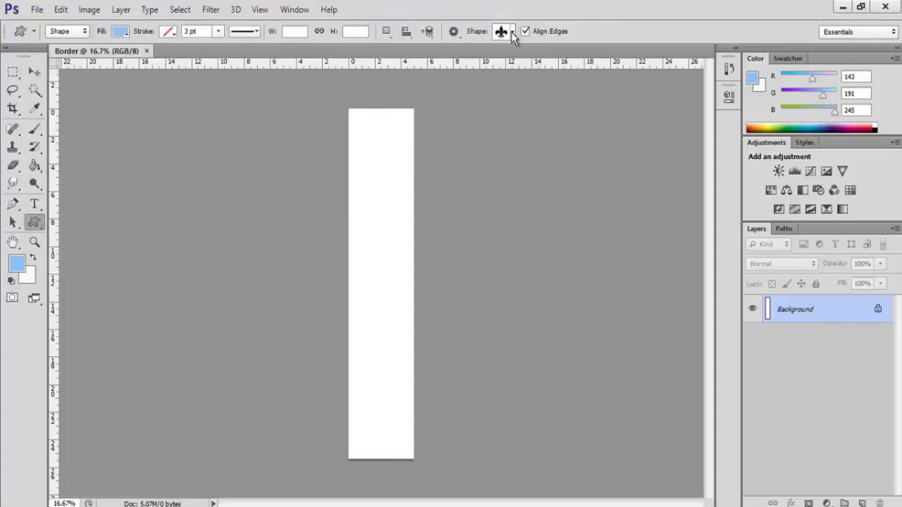
pyautogui.click(513, 32)
pyautogui.moveTo(564, 88); pyautogui.dragTo(564, 119)
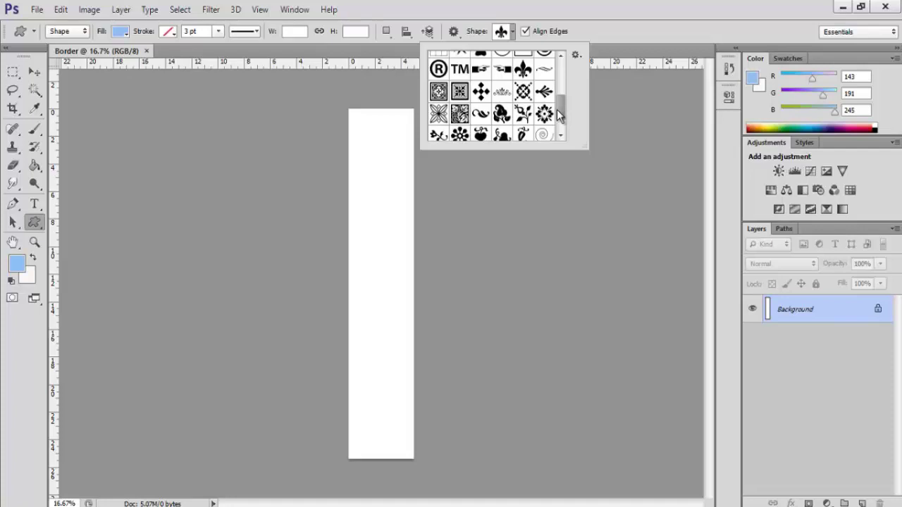
pyautogui.scroll(-1, 562, 110)
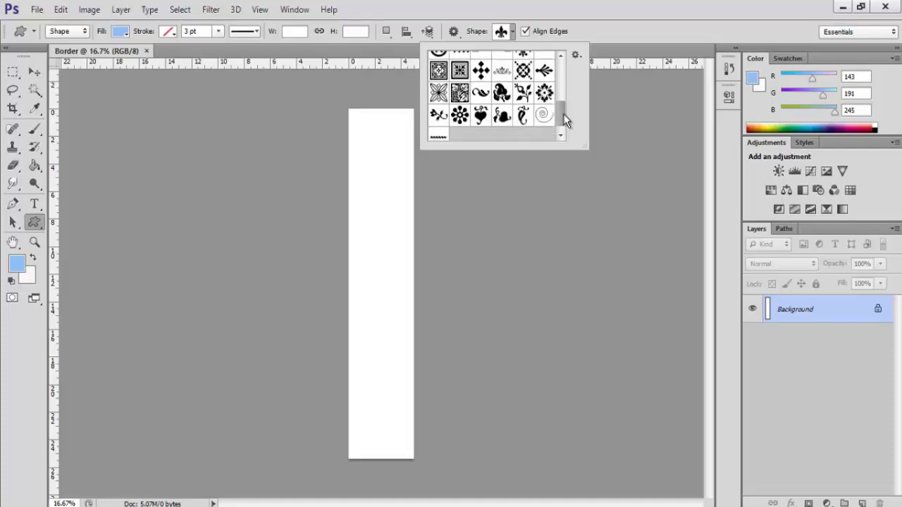
pyautogui.moveTo(564, 112); pyautogui.dragTo(564, 106)
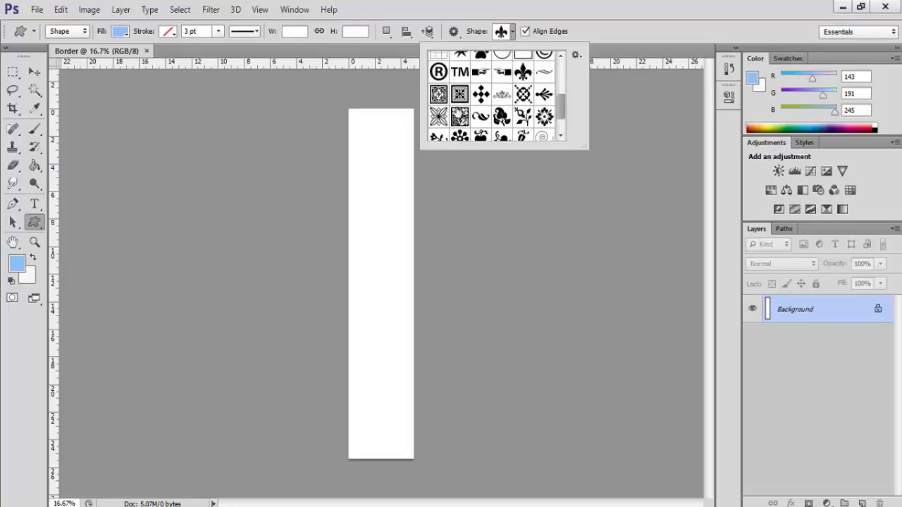
pyautogui.click(438, 94)
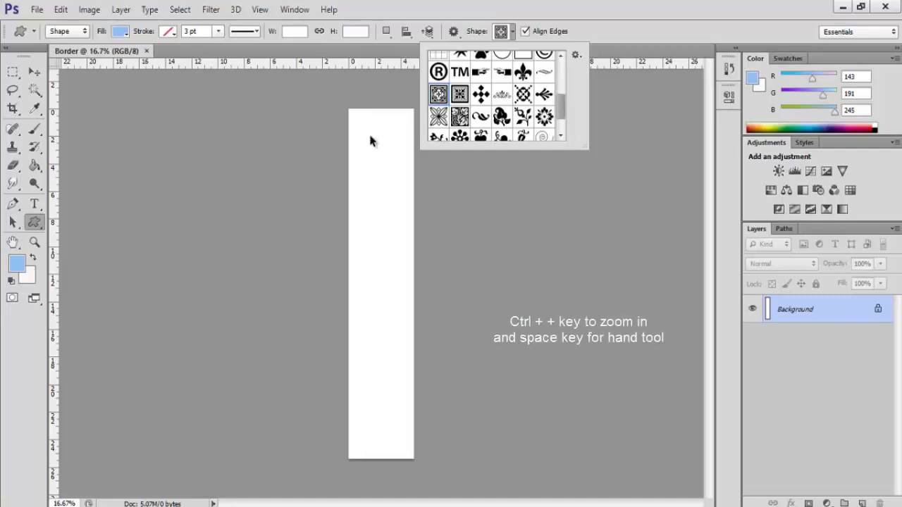
pyautogui.click(369, 134)
# Zoom in on the strip's top and draw the ornate square across it.
pyautogui.hotkey('ctrl', '+')
pyautogui.hotkey('ctrl', '+')
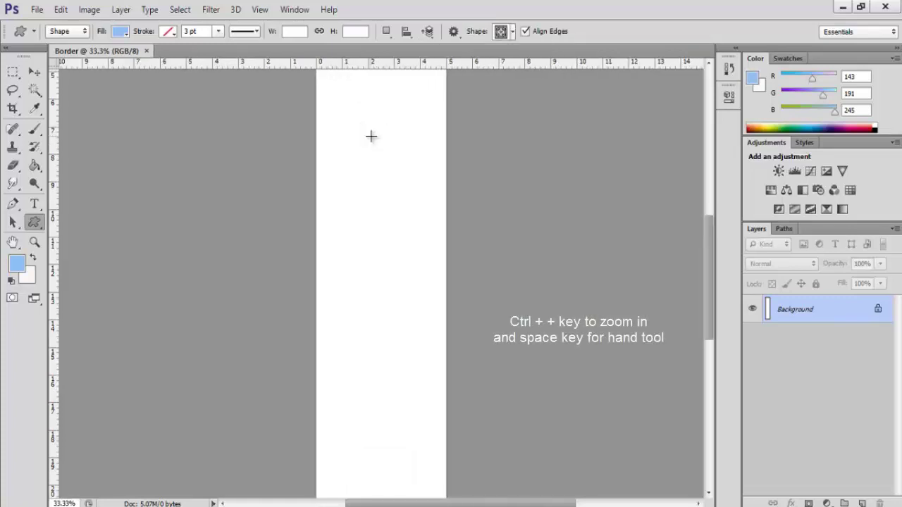
pyautogui.press('space')
pyautogui.moveTo(372, 129); pyautogui.dragTo(379, 366)
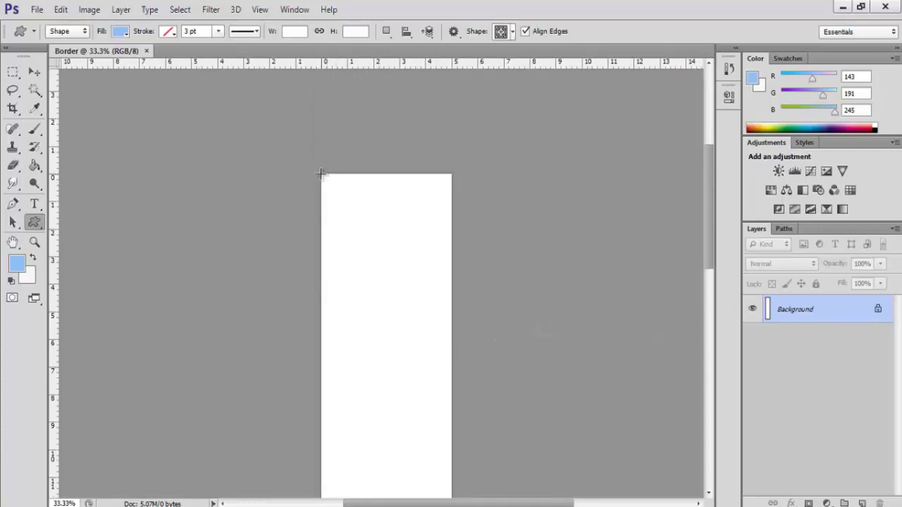
pyautogui.moveTo(321, 173); pyautogui.dragTo(451, 343)
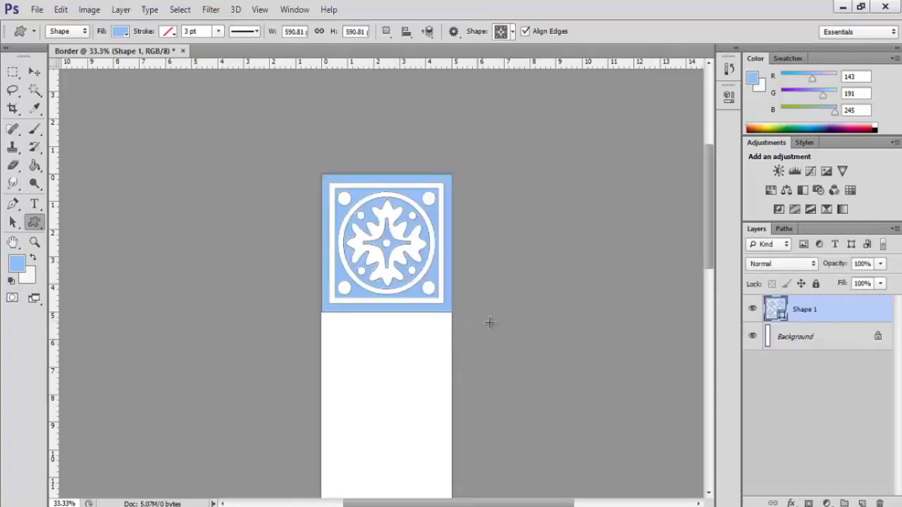
# Change the Shape 1 ornate tile's fill from light blue to red.
pyautogui.click(119, 32)
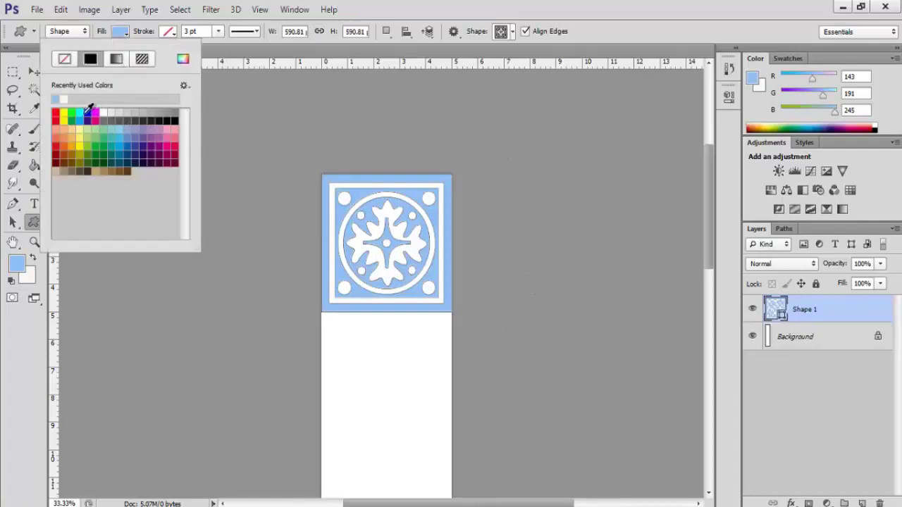
pyautogui.click(55, 114)
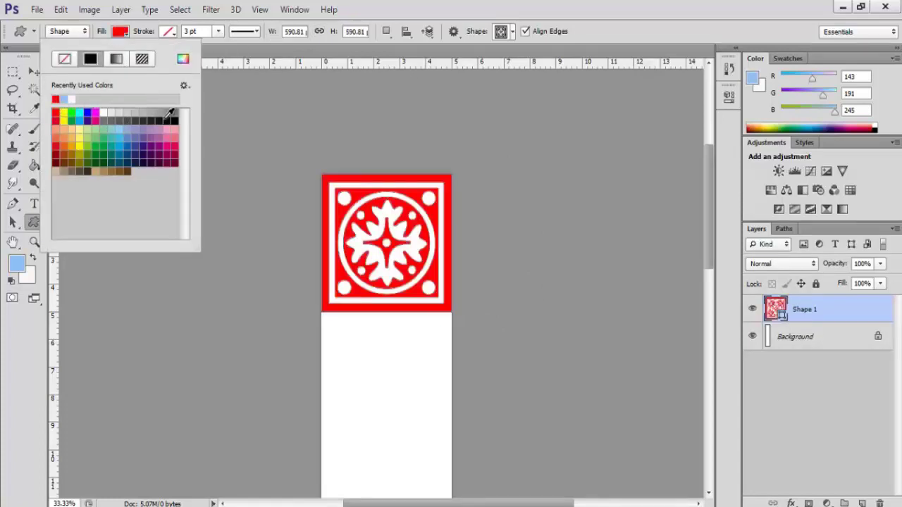
pyautogui.click(28, 74)
pyautogui.press('u')
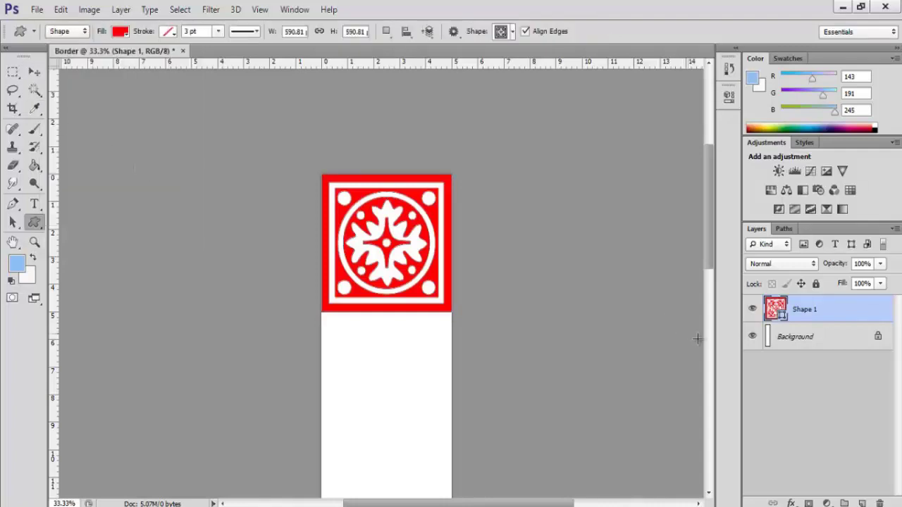
# Duplicate the Shape 1 layer and move the copy directly below the original.
pyautogui.rightClick(819, 317)
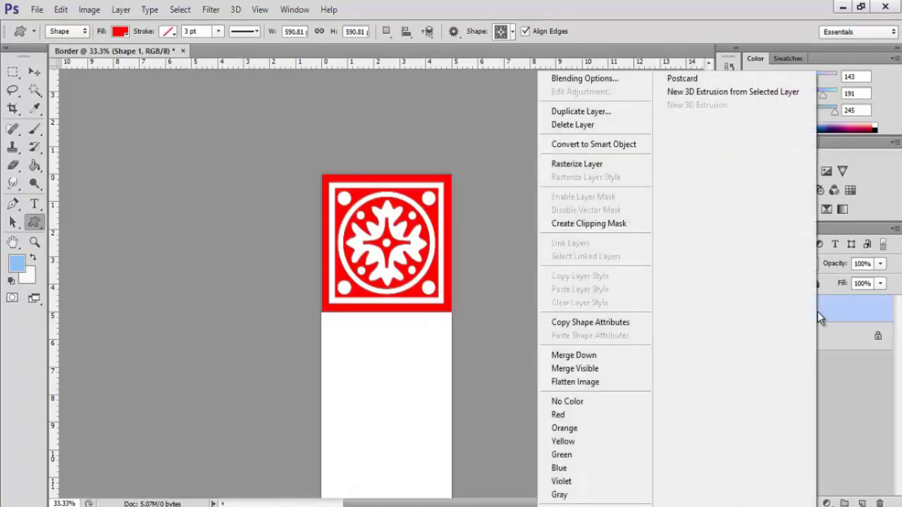
pyautogui.click(599, 113)
pyautogui.click(564, 158)
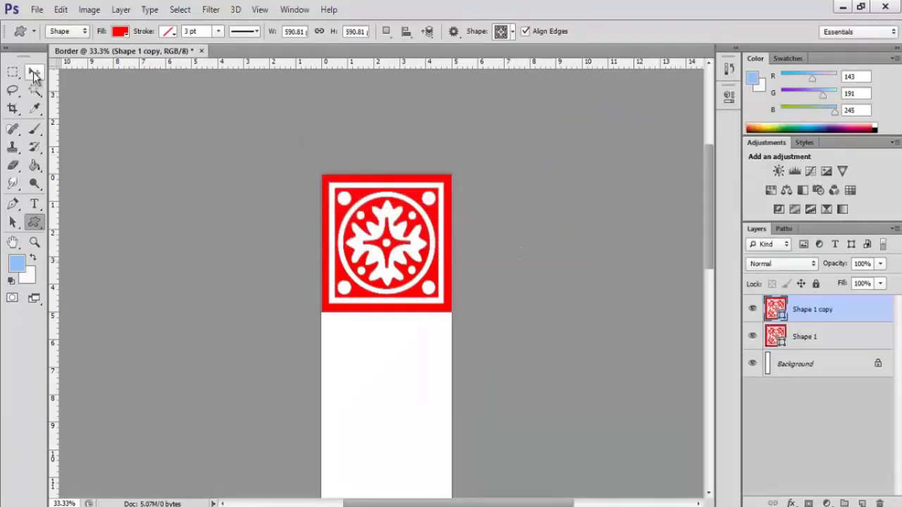
pyautogui.click(33, 72)
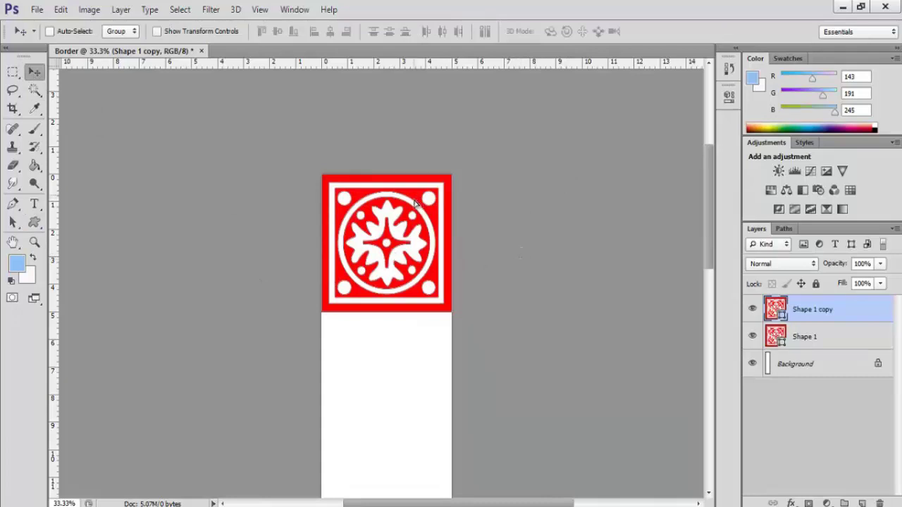
pyautogui.moveTo(416, 203); pyautogui.dragTo(417, 329)
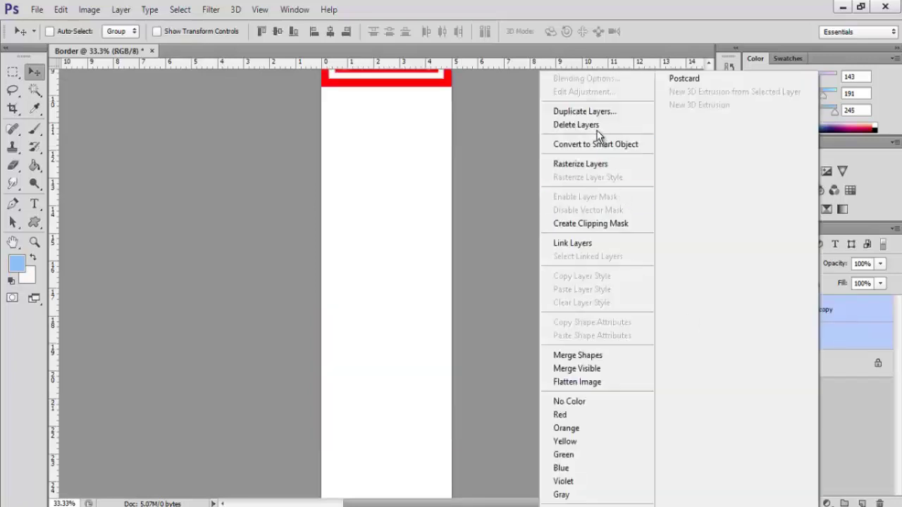
# Duplicate both tile layers and move the two new tiles further down the strip.
pyautogui.click(594, 114)
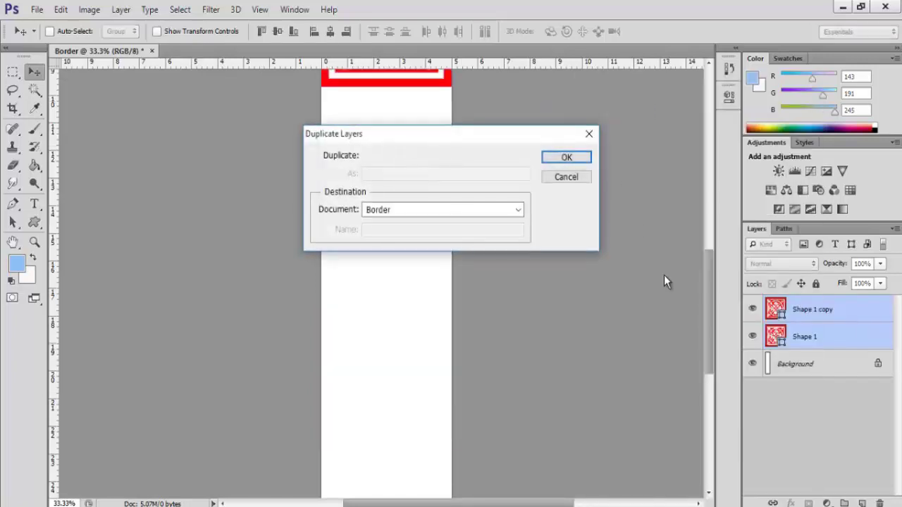
pyautogui.click(566, 158)
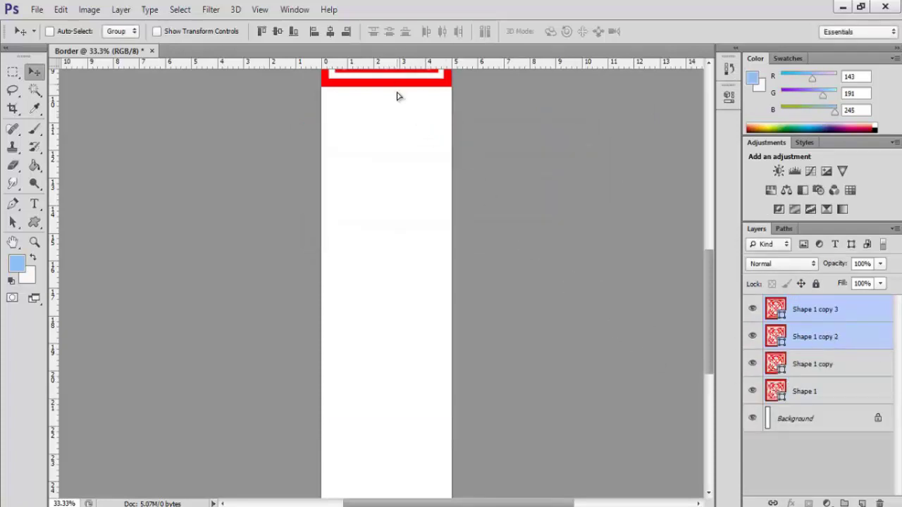
pyautogui.moveTo(397, 96); pyautogui.dragTo(397, 348)
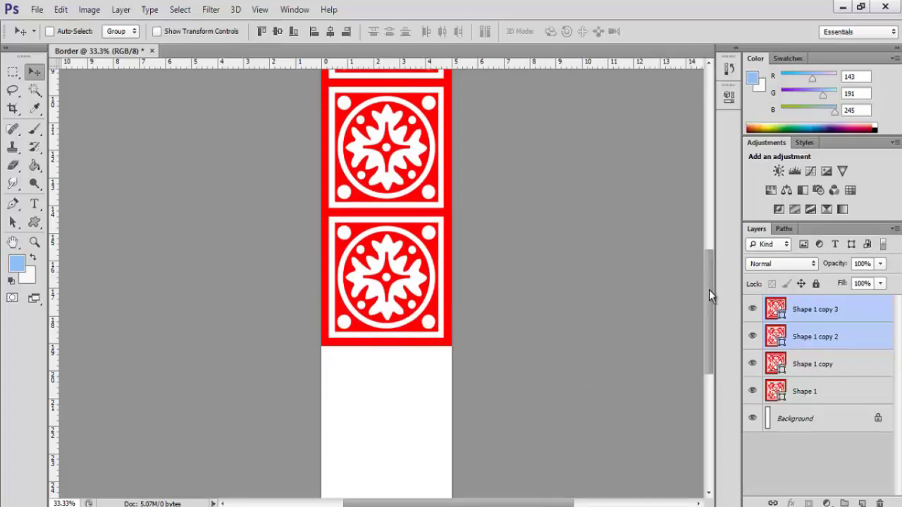
pyautogui.moveTo(709, 290); pyautogui.dragTo(723, 275)
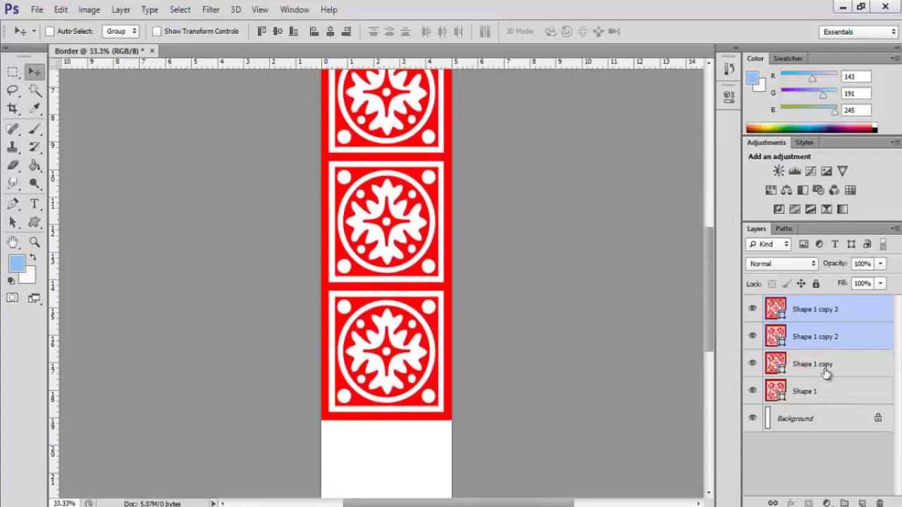
# Duplicate Shape 1 copy 3 and copy 2, place them at the bottom, and zoom out.
pyautogui.click(820, 315)
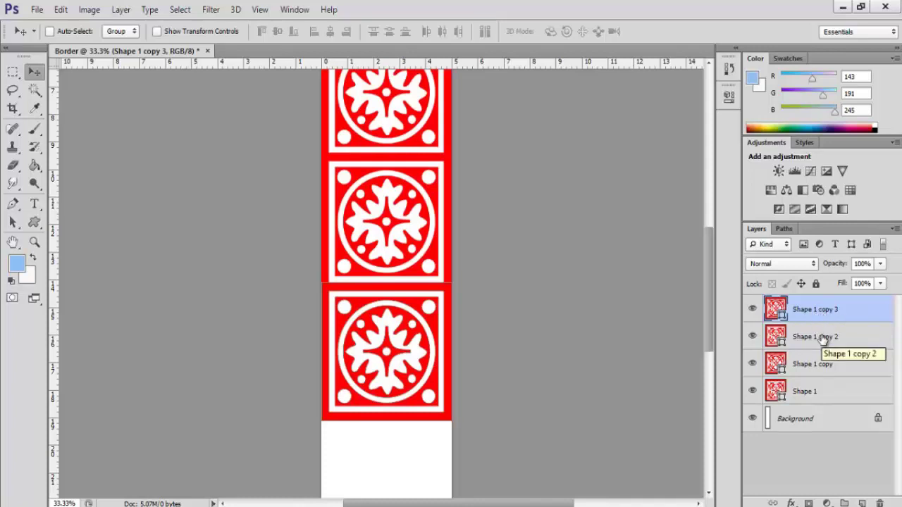
pyautogui.keyDown('shift'); pyautogui.click(821, 337); pyautogui.keyUp('shift')
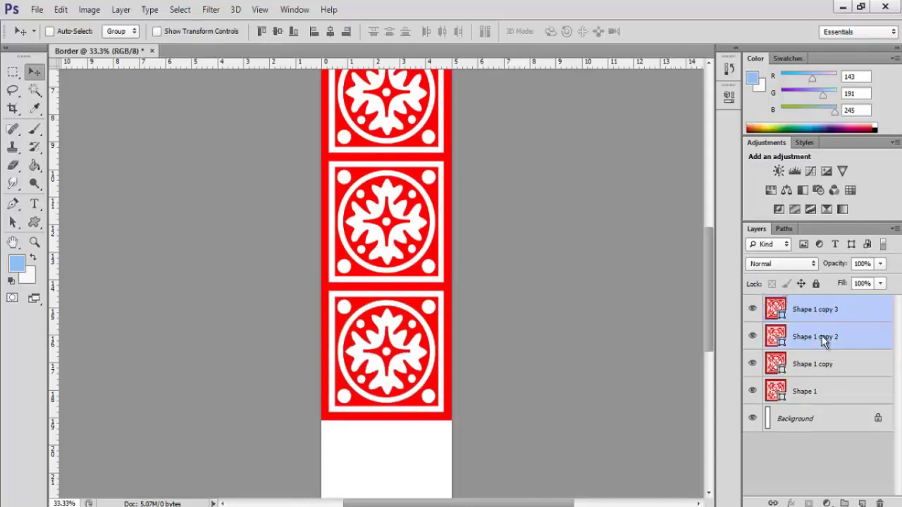
pyautogui.rightClick(821, 338)
pyautogui.click(582, 111)
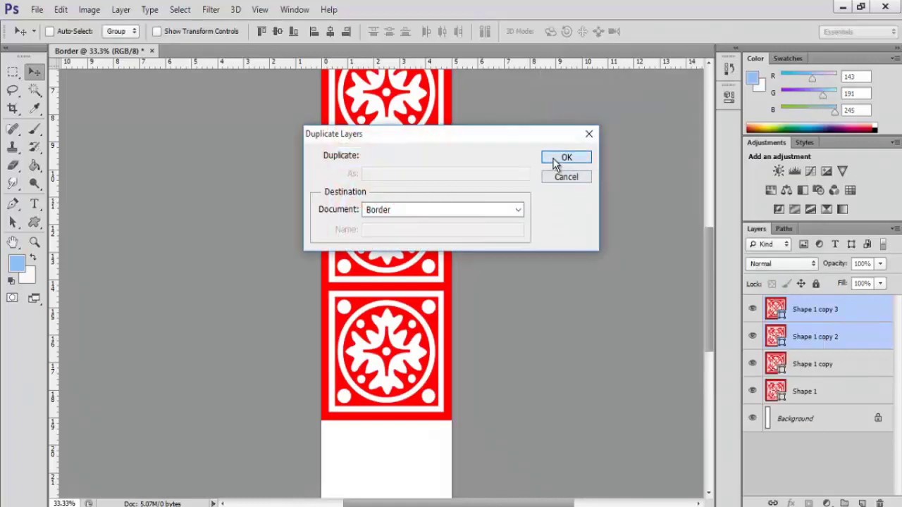
pyautogui.click(559, 159)
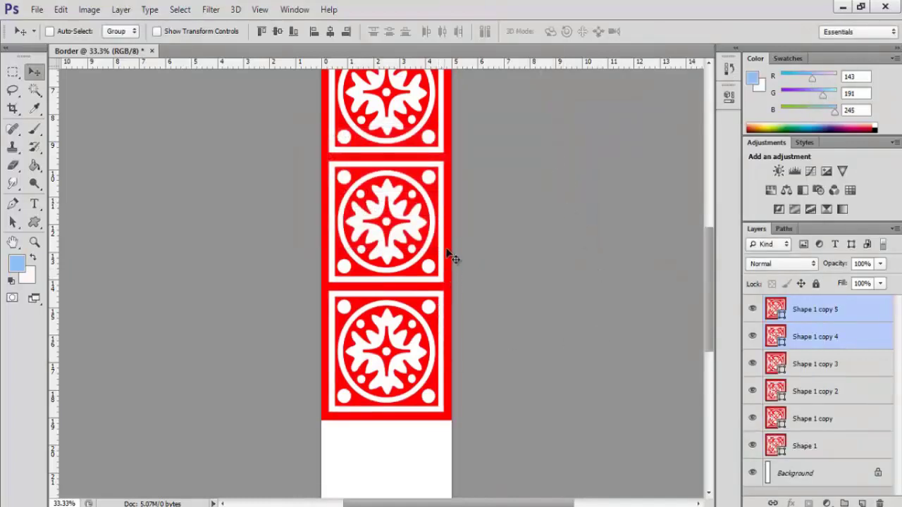
pyautogui.moveTo(437, 201); pyautogui.dragTo(435, 449)
pyautogui.moveTo(708, 252)
pyautogui.mouseDown()
pyautogui.moveTo(707, 317)
pyautogui.moveTo(700, 179)
pyautogui.moveTo(695, 242)
pyautogui.mouseUp()
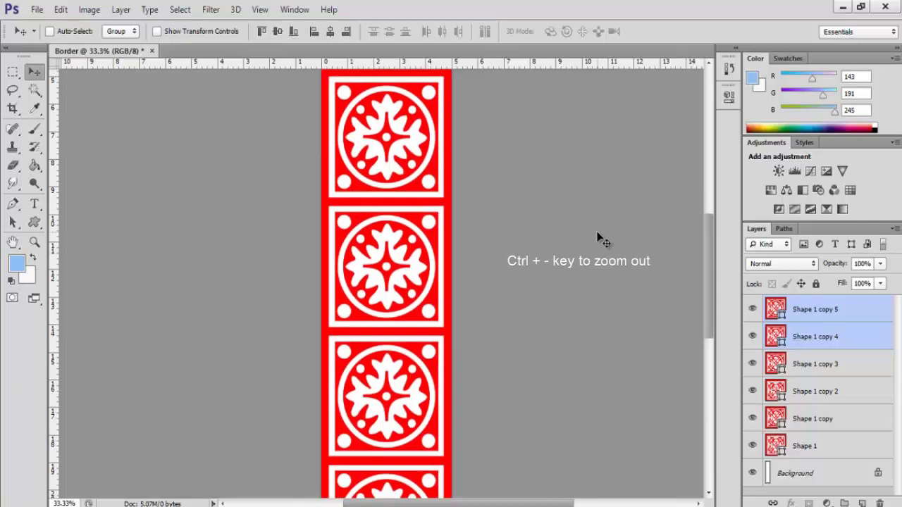
pyautogui.hotkey('ctrl', '-')
pyautogui.hotkey('ctrl', '-')
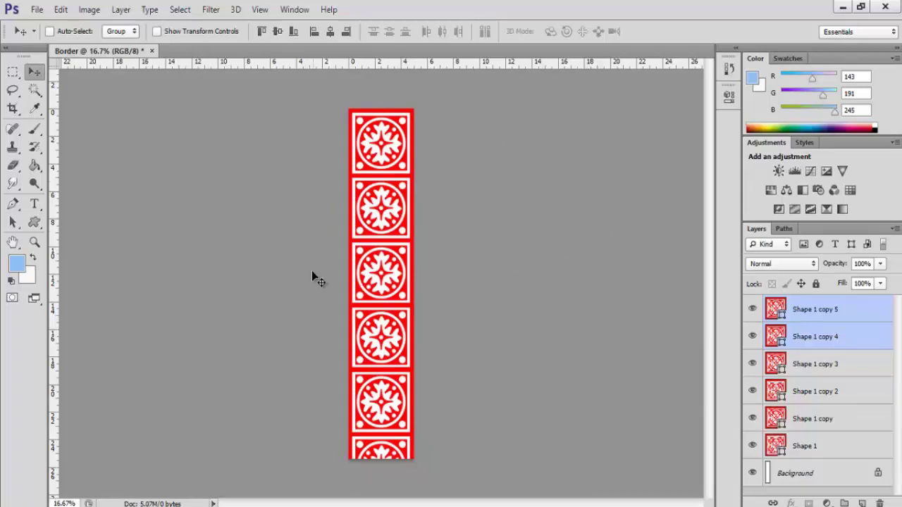
# Flatten the six tiles into Layer 1 via Indexed Color, then switch back to RGB Color.
pyautogui.click(89, 10)
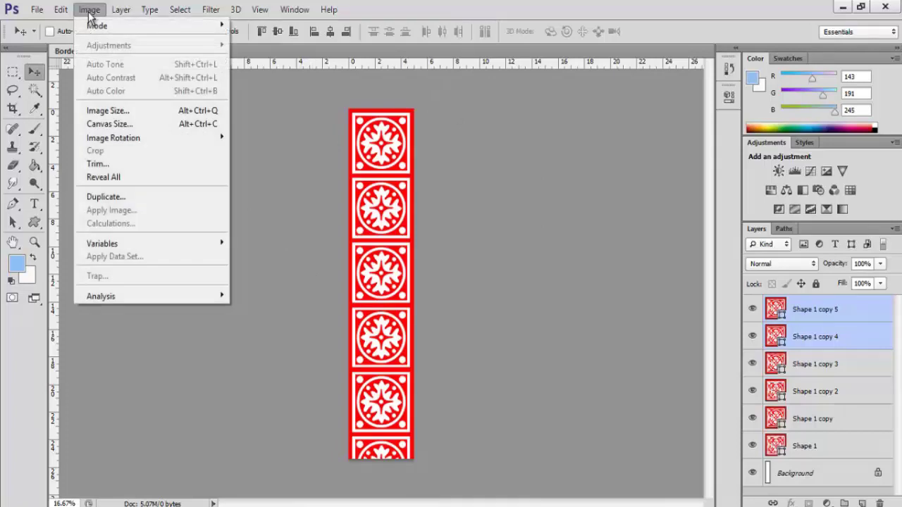
pyautogui.moveTo(94, 25)
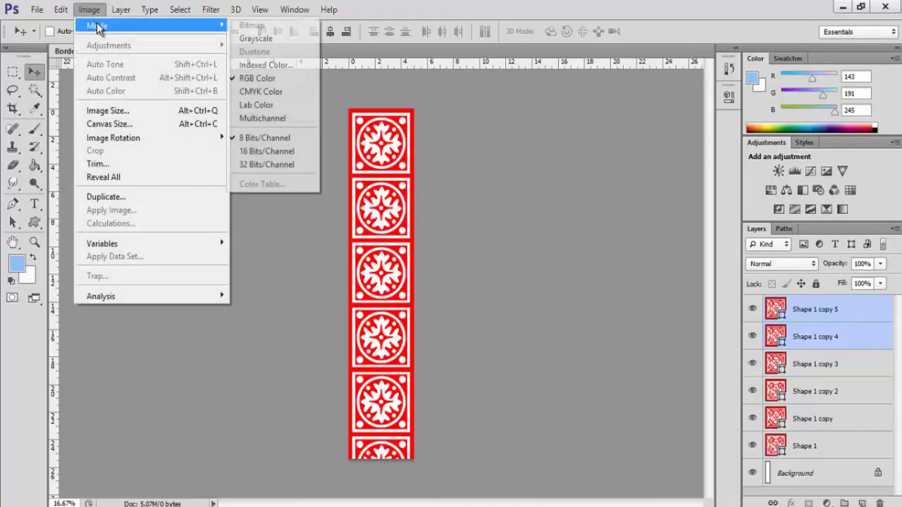
pyautogui.click(267, 64)
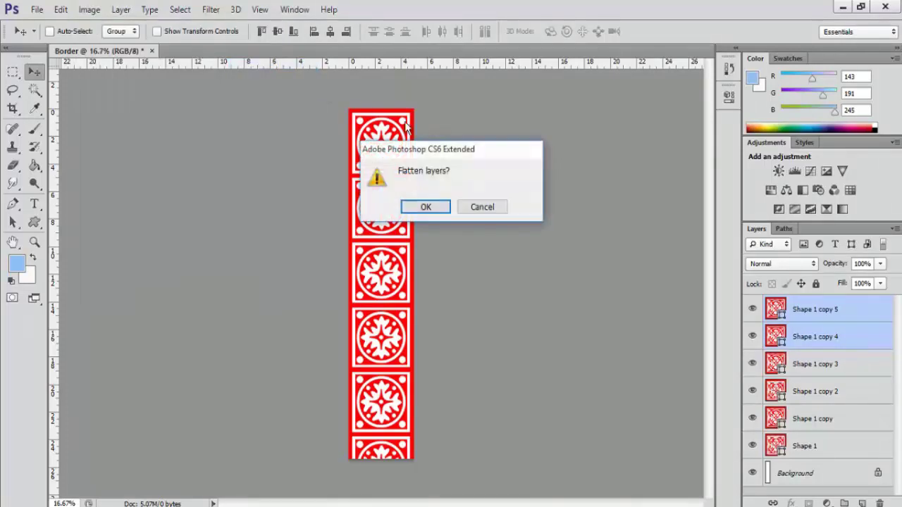
pyautogui.click(426, 209)
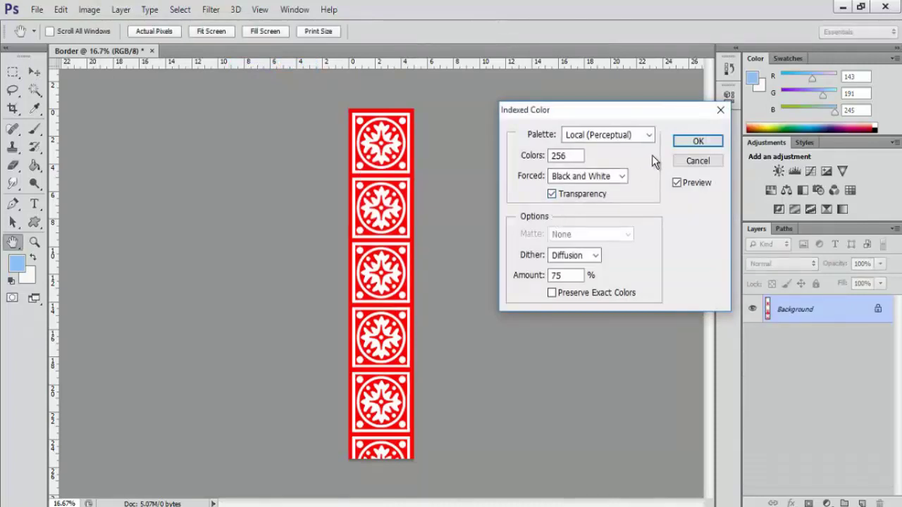
pyautogui.click(691, 141)
pyautogui.press('v')
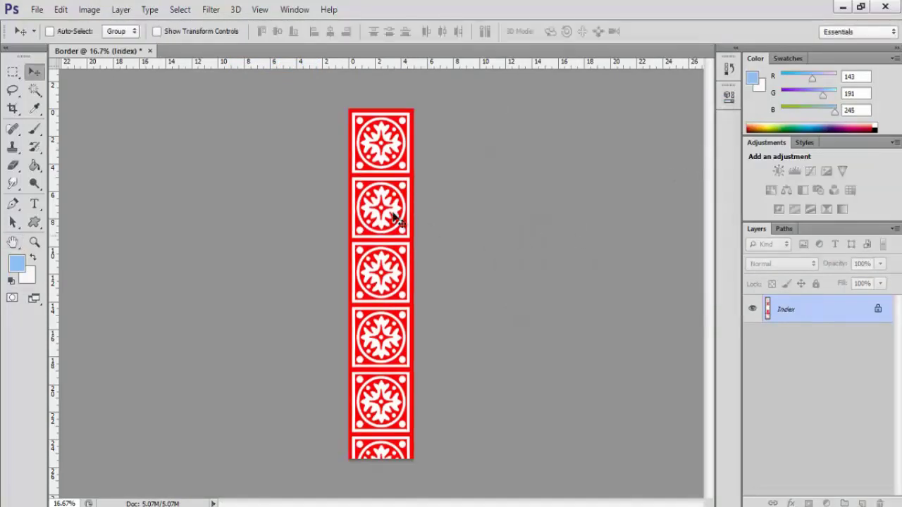
pyautogui.click(87, 10)
pyautogui.moveTo(99, 25)
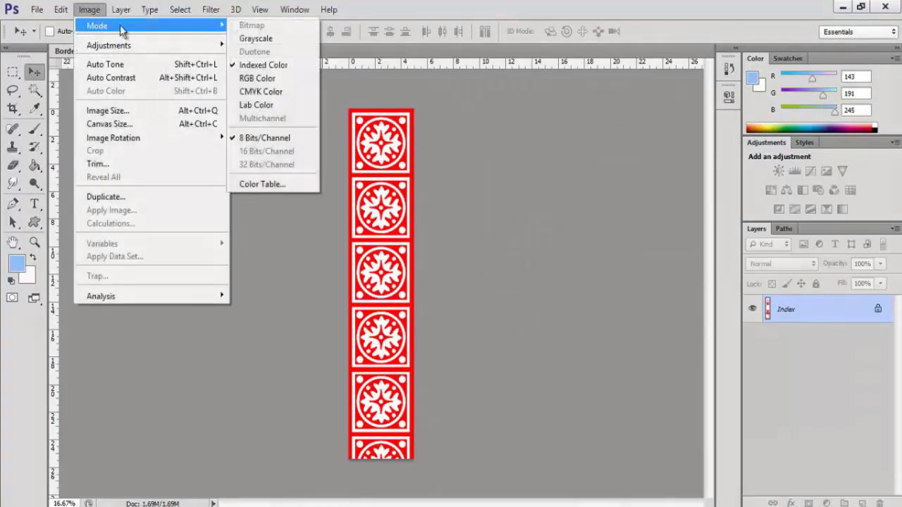
pyautogui.click(266, 78)
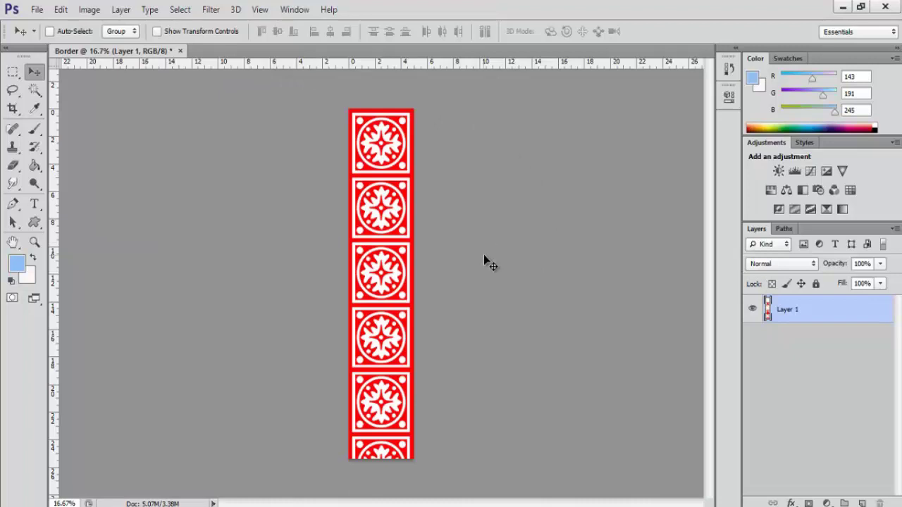
# Magic-wand the red areas and fill them with the blue checker pattern in Darken mode.
pyautogui.click(35, 90)
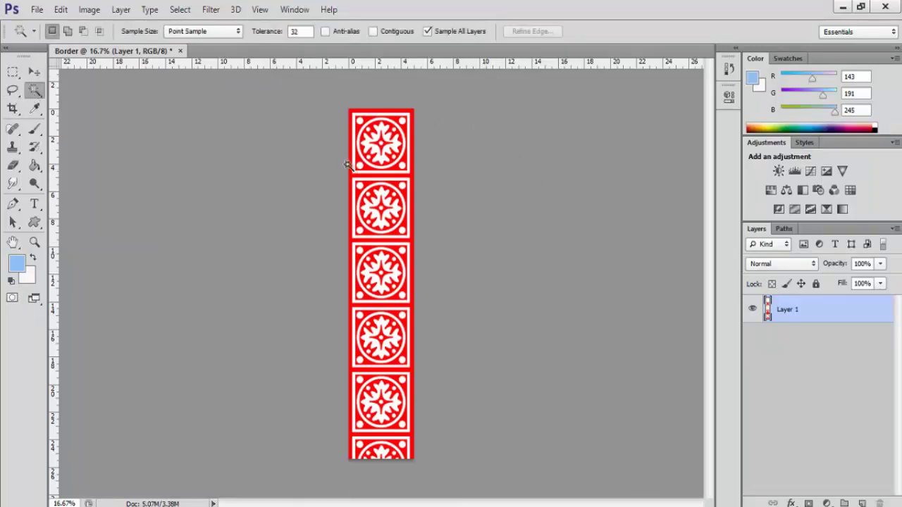
pyautogui.click(366, 125)
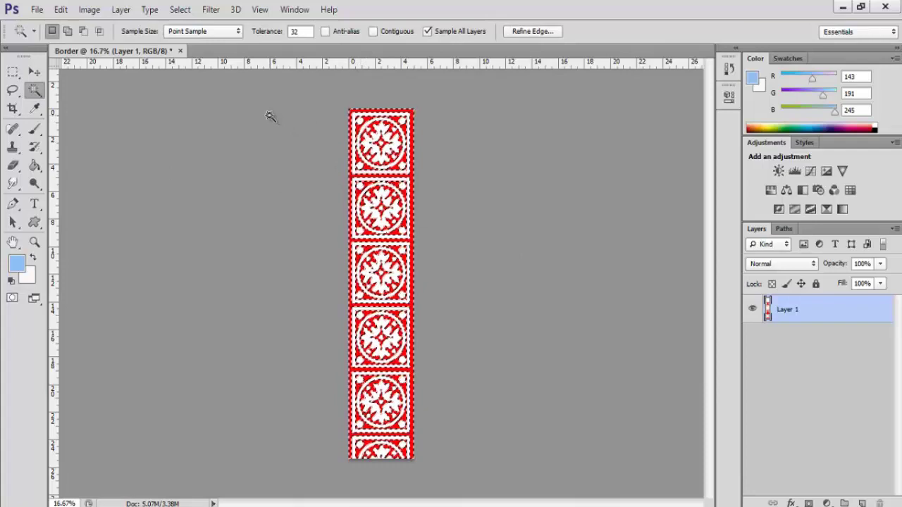
pyautogui.click(61, 9)
pyautogui.click(120, 195)
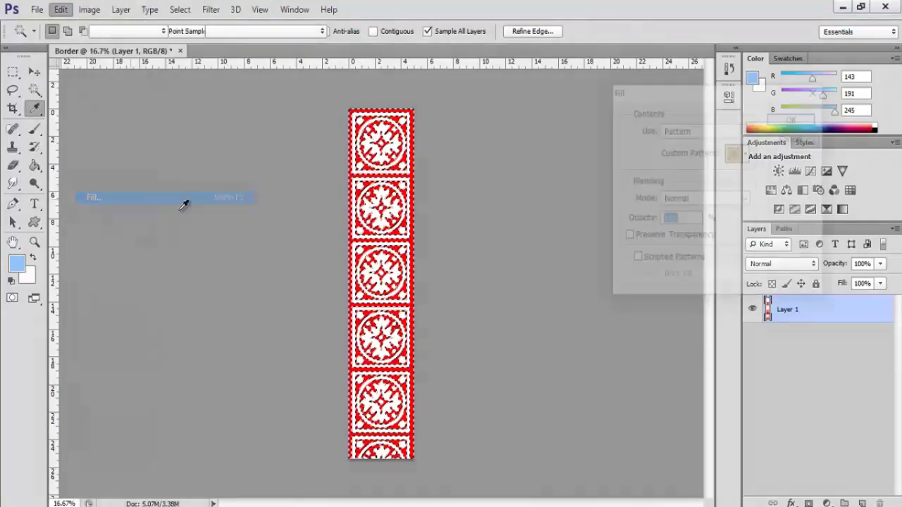
pyautogui.click(747, 153)
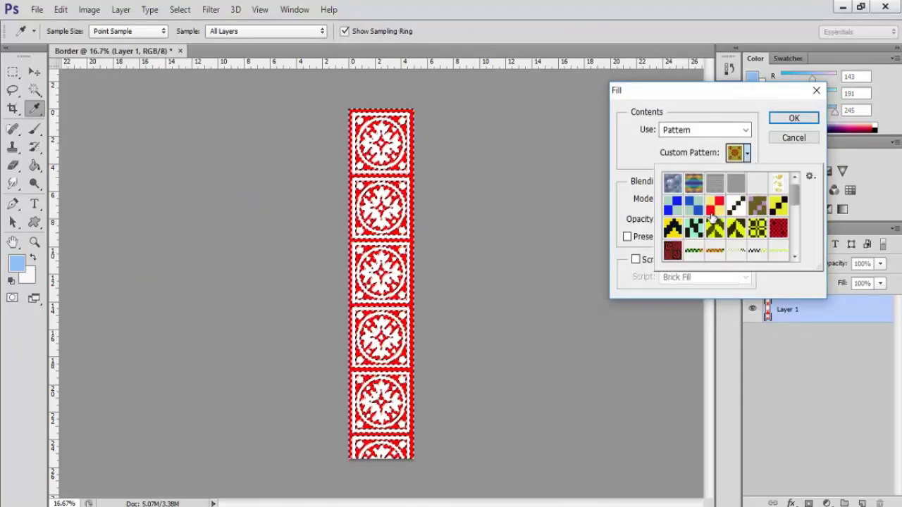
pyautogui.click(673, 205)
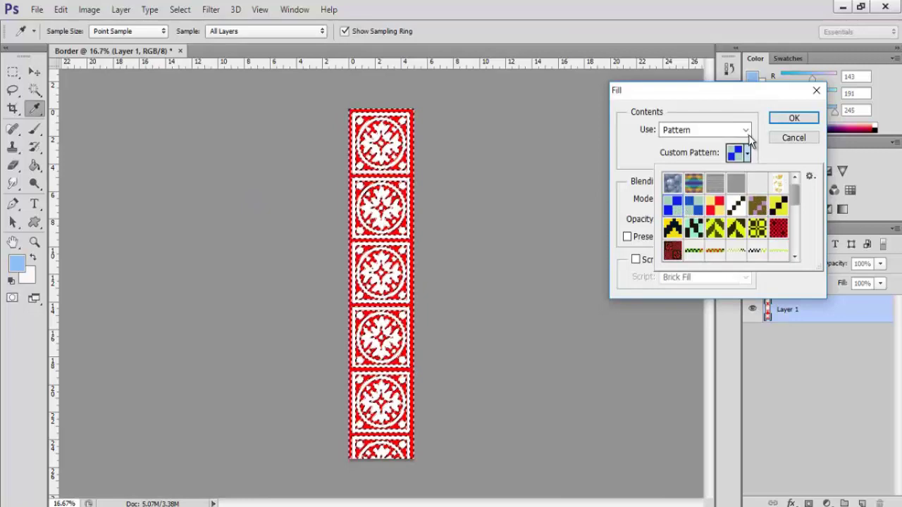
pyautogui.click(745, 199)
pyautogui.click(745, 199)
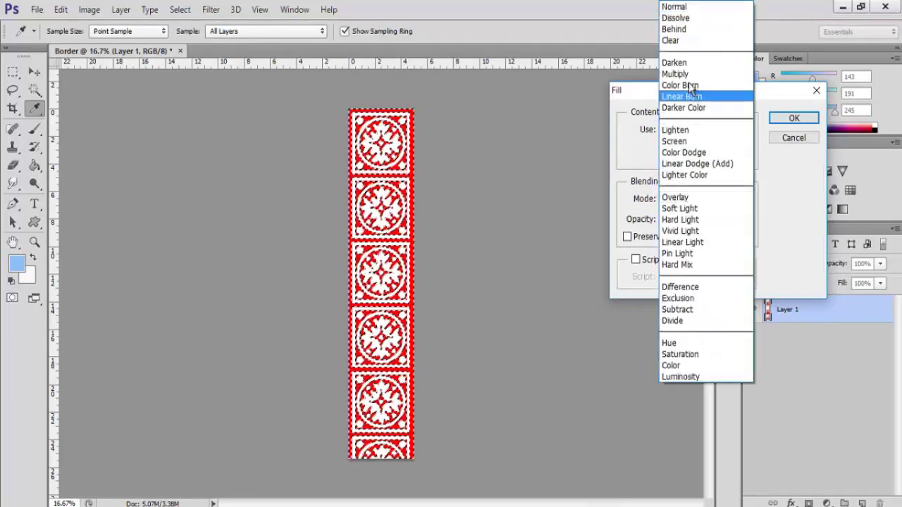
pyautogui.click(675, 62)
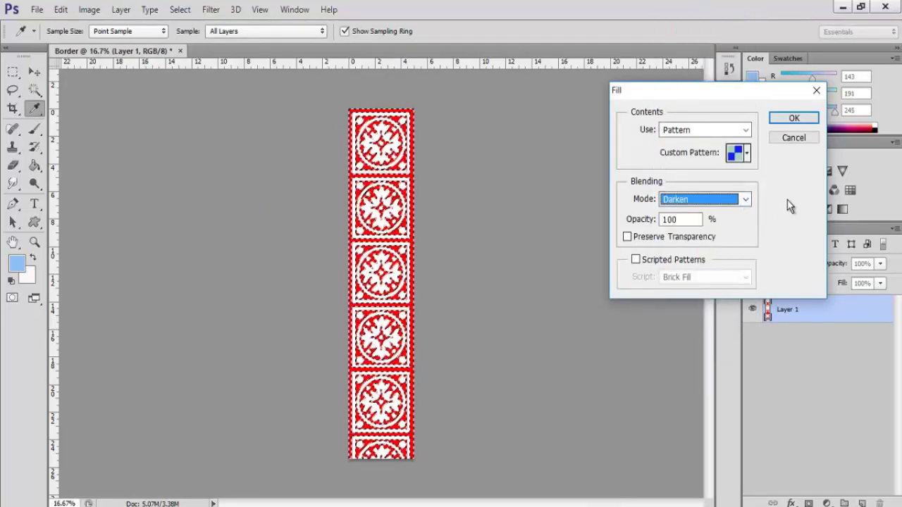
pyautogui.click(794, 119)
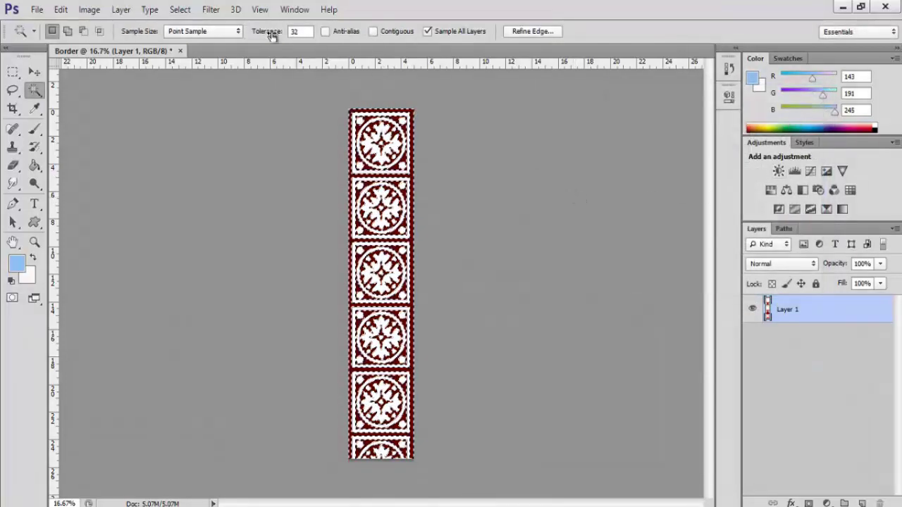
# Invert the selection and fill the white motifs with the pattern in Normal mode.
pyautogui.click(180, 9)
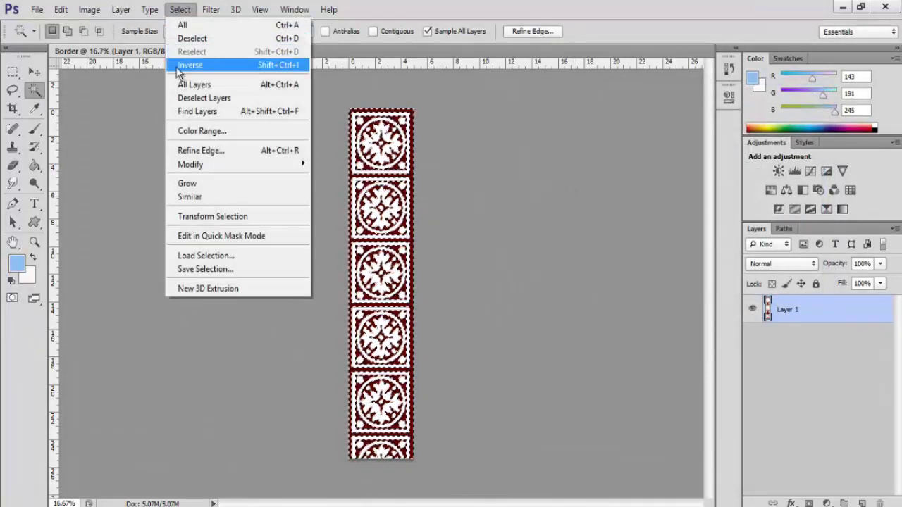
pyautogui.click(181, 66)
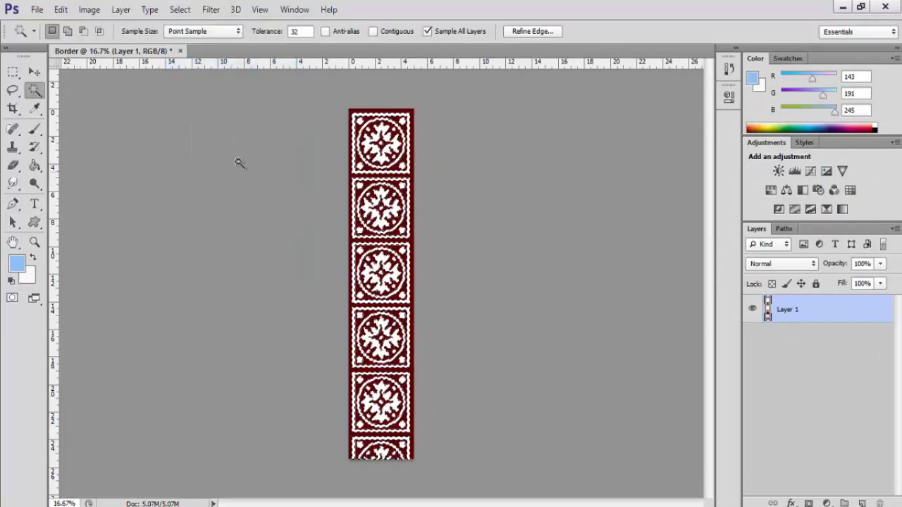
pyautogui.click(62, 10)
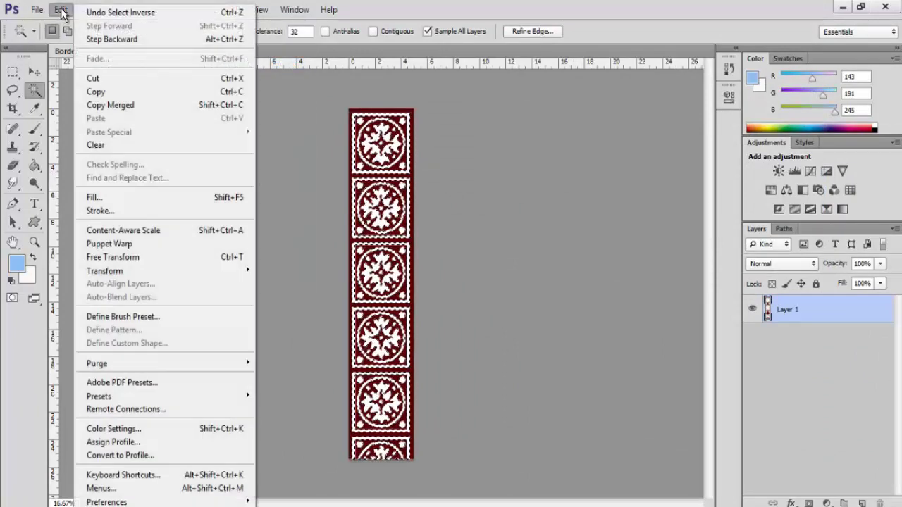
pyautogui.click(133, 197)
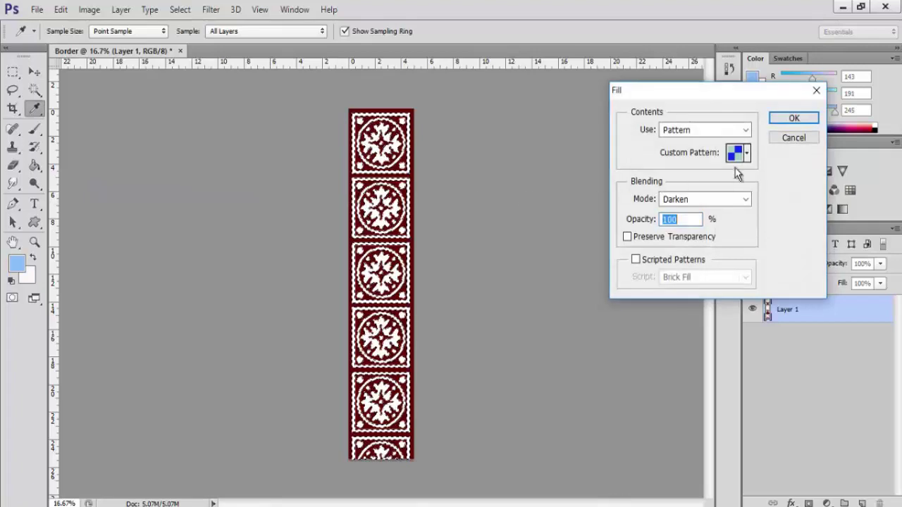
pyautogui.click(747, 202)
pyautogui.click(746, 200)
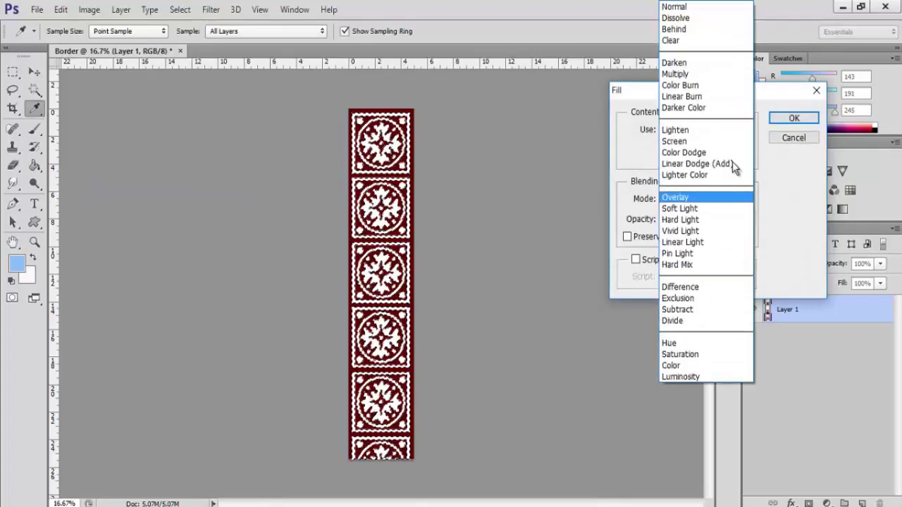
pyautogui.click(687, 10)
pyautogui.click(780, 121)
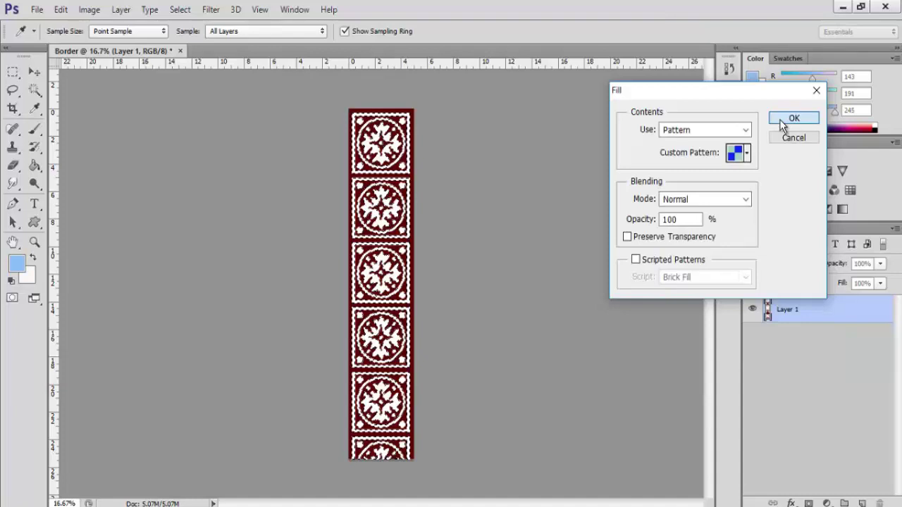
pyautogui.click(782, 124)
# Deselect, then zoom in and back out to inspect the pattern fill.
pyautogui.press('w')
pyautogui.rightClick(414, 138)
pyautogui.click(459, 347)
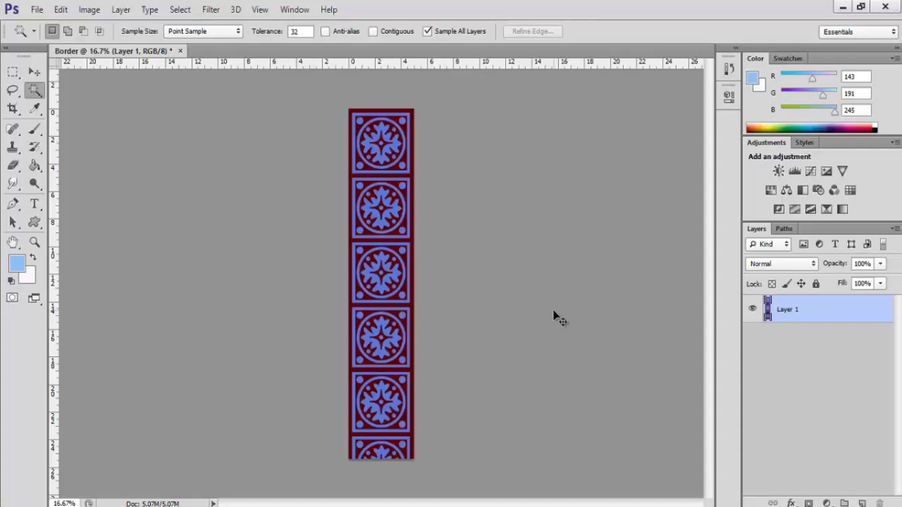
pyautogui.hotkey('ctrl', '+')
pyautogui.hotkey('ctrl', '+')
pyautogui.hotkey('ctrl', '+')
pyautogui.hotkey('ctrl', '+')
pyautogui.hotkey('ctrl', '+')
pyautogui.hotkey('ctrl', '+')
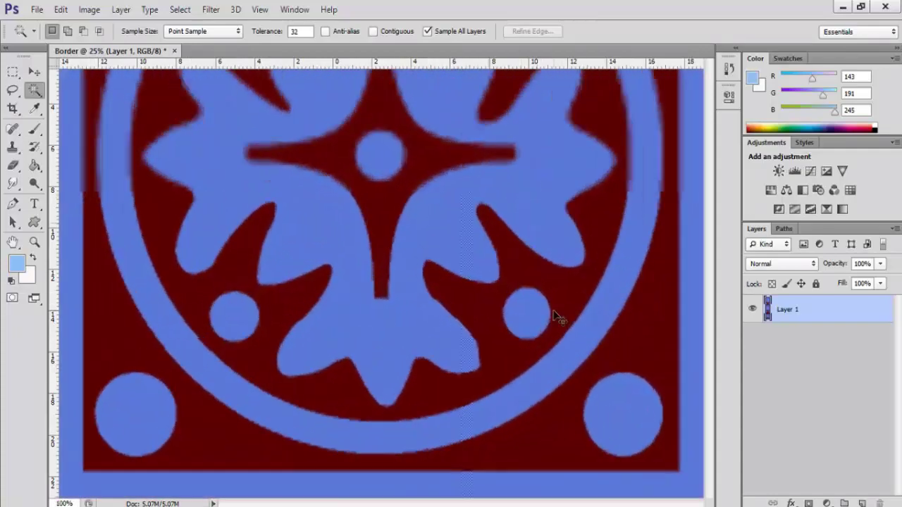
pyautogui.hotkey('ctrl', '+')
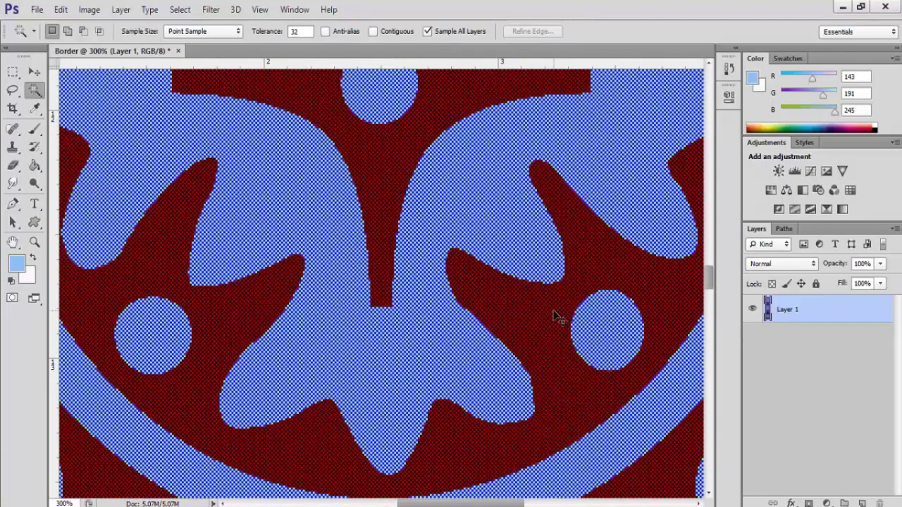
pyautogui.hotkey('ctrl', '-')
pyautogui.hotkey('ctrl', '-')
pyautogui.hotkey('ctrl', '-')
pyautogui.hotkey('ctrl', '-')
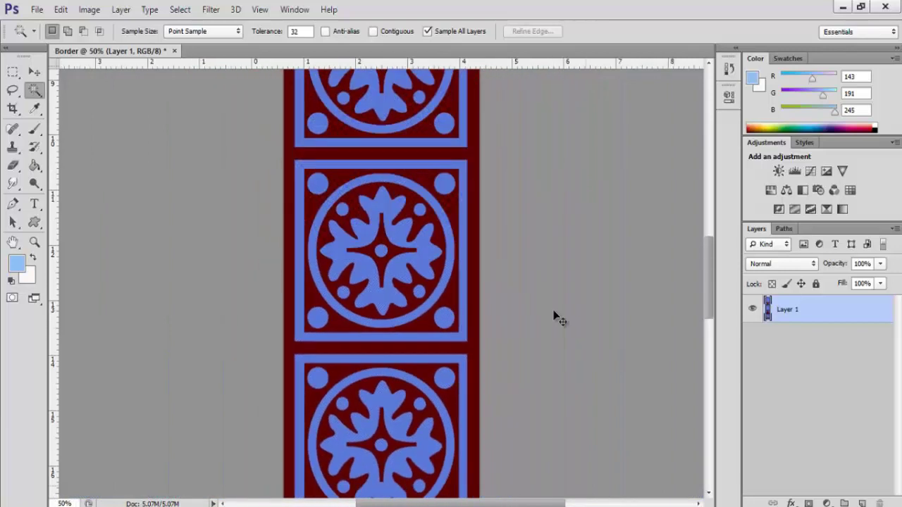
pyautogui.hotkey('ctrl', '-')
pyautogui.hotkey('ctrl', '-')
pyautogui.hotkey('ctrl', '-')
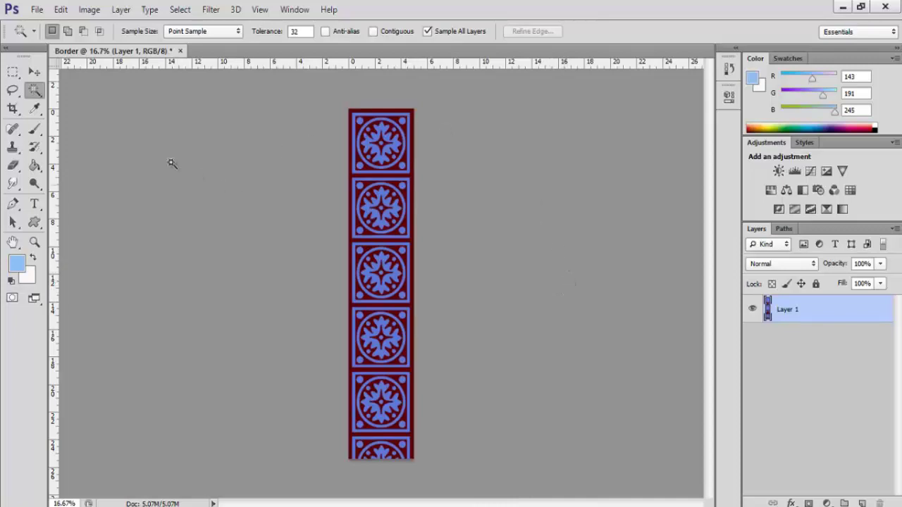
# Create a new document named Body design with a width of 5000 pixels.
pyautogui.click(37, 10)
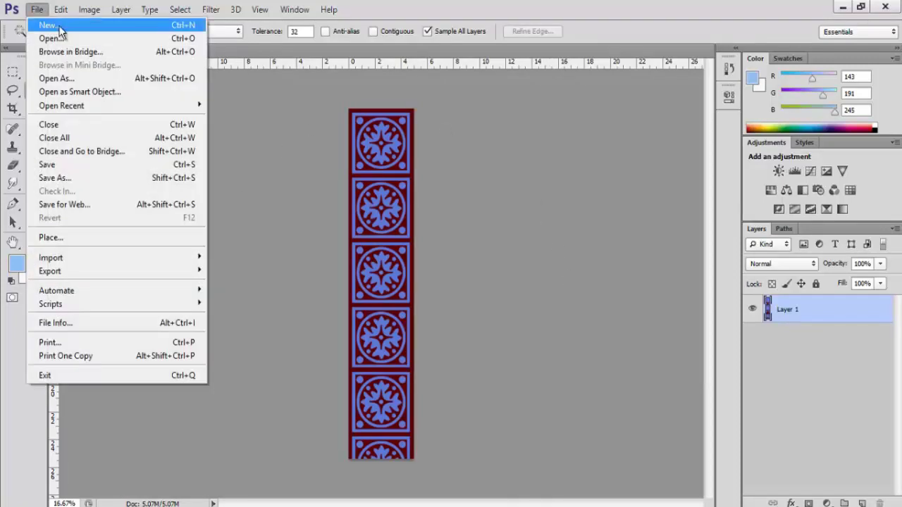
pyautogui.click(58, 28)
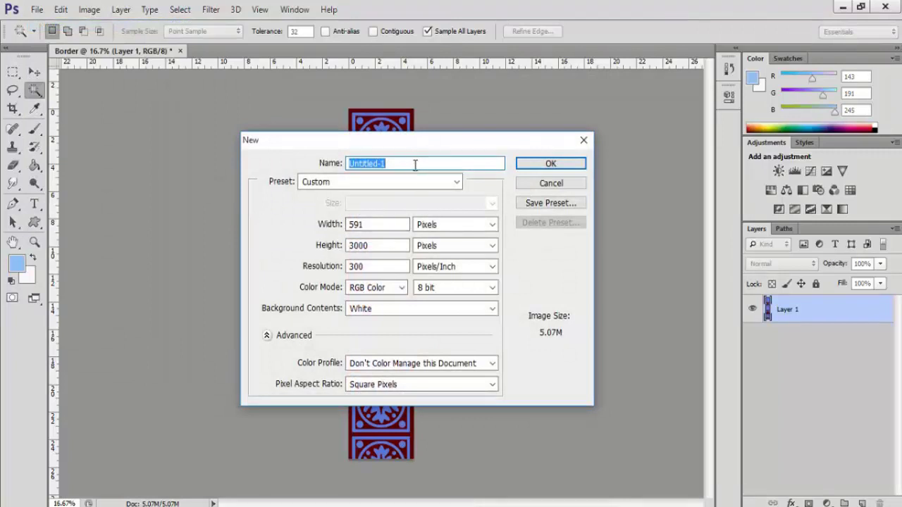
pyautogui.moveTo(415, 165); pyautogui.dragTo(340, 165)
pyautogui.write('Body design')
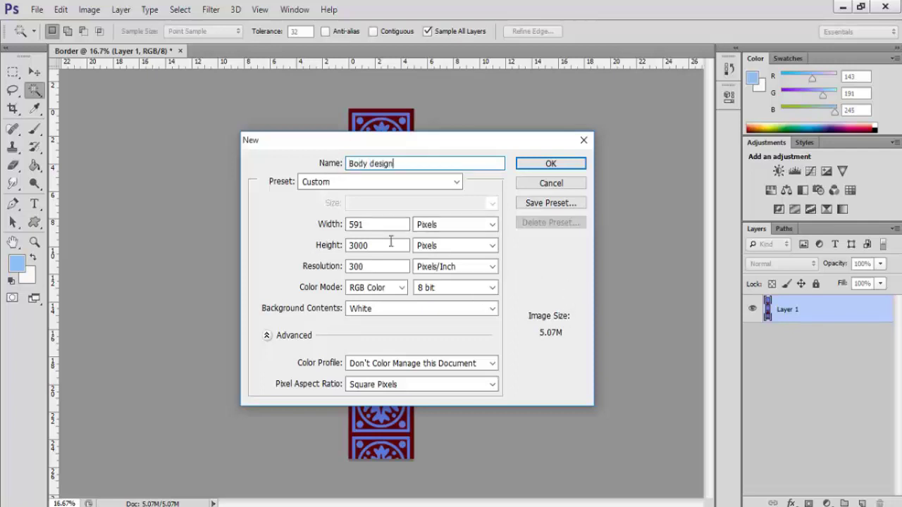
pyautogui.moveTo(378, 225); pyautogui.dragTo(340, 225)
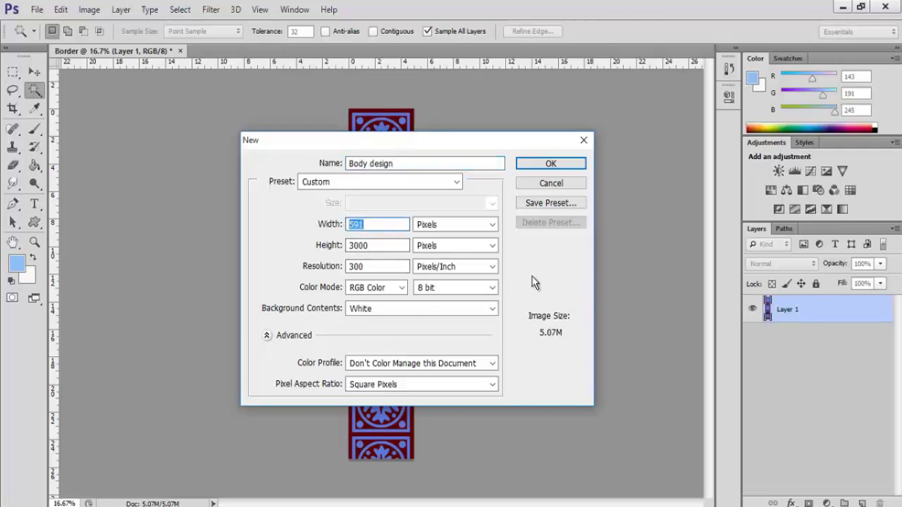
pyautogui.write('5999')
pyautogui.press('BackSpace')
pyautogui.press('BackSpace')
pyautogui.press('BackSpace')
pyautogui.write('000')
pyautogui.click(550, 165)
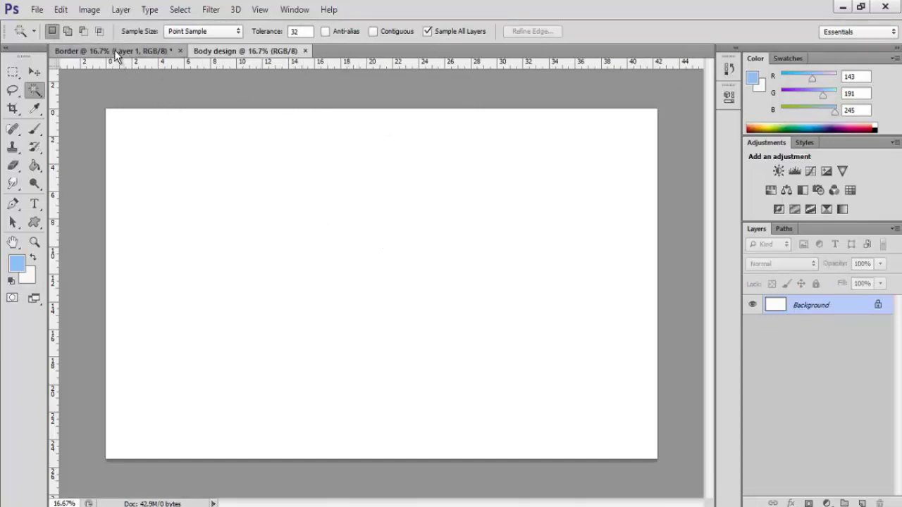
# Copy the Border strip onto Body design's left and right edges, then redock the Border tab.
pyautogui.moveTo(114, 50); pyautogui.dragTo(609, 111)
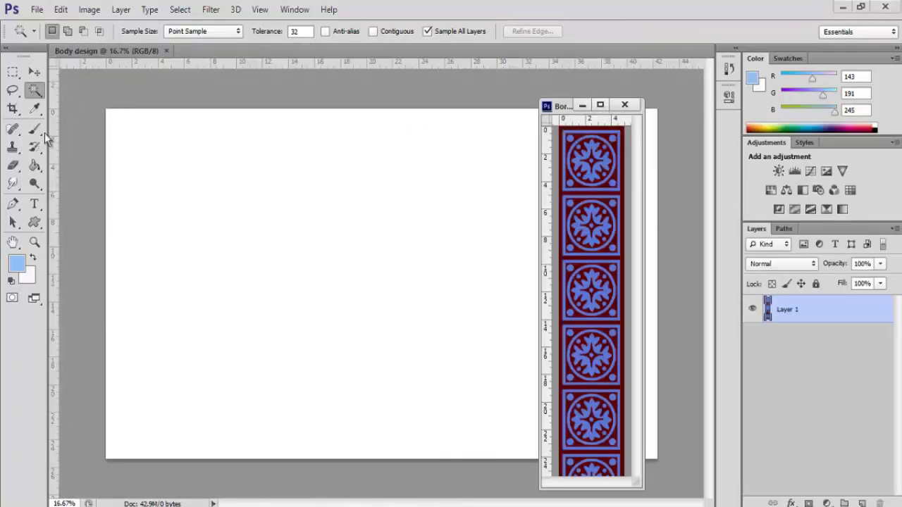
pyautogui.click(33, 71)
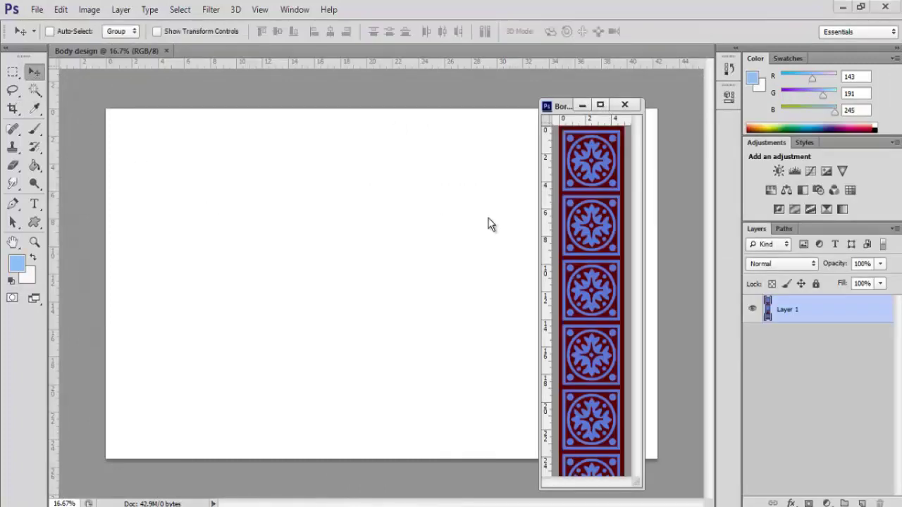
pyautogui.moveTo(586, 183); pyautogui.dragTo(131, 168)
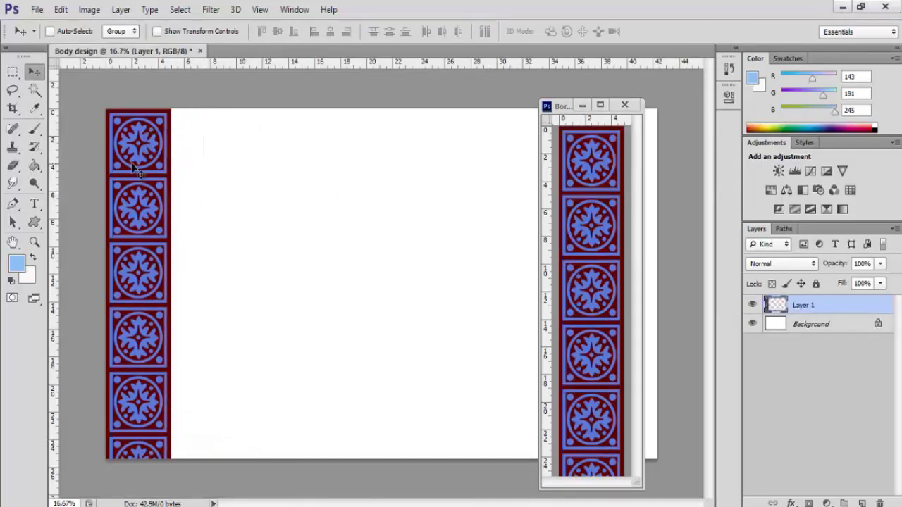
pyautogui.moveTo(558, 103); pyautogui.dragTo(309, 105)
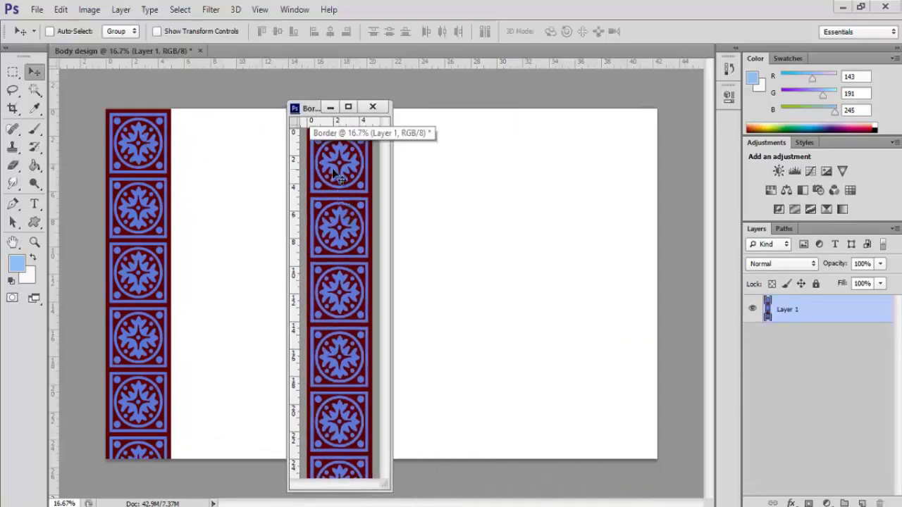
pyautogui.moveTo(332, 170); pyautogui.dragTo(618, 182)
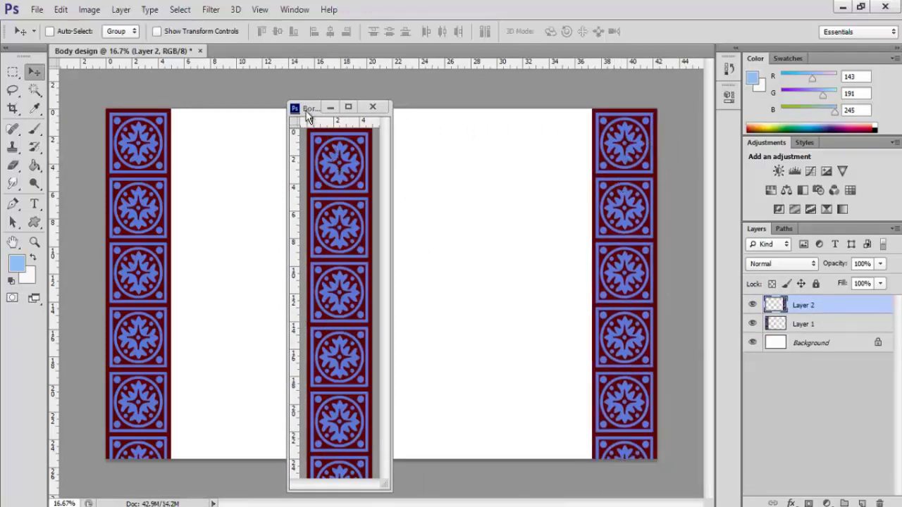
pyautogui.moveTo(306, 111); pyautogui.dragTo(266, 56)
pyautogui.click(159, 50)
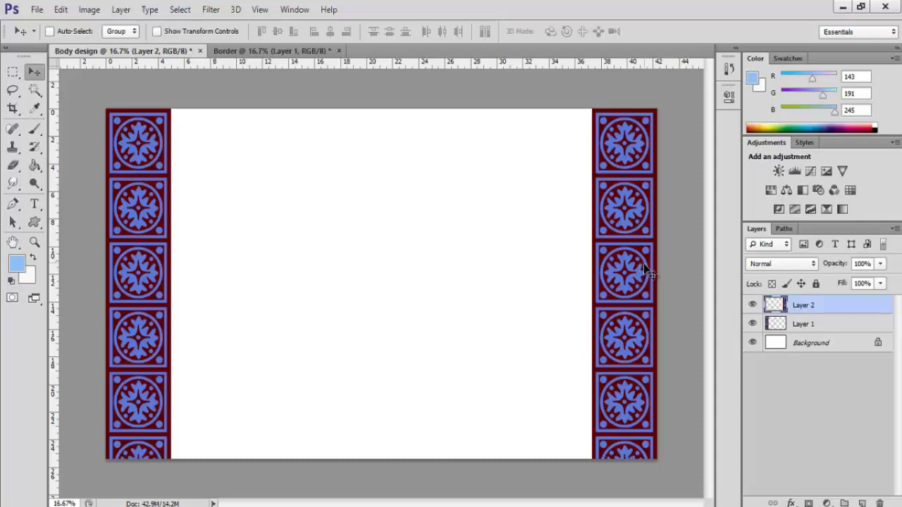
# On the Background layer, magic-wand the white centre, fill it with blue, and deselect.
pyautogui.click(811, 345)
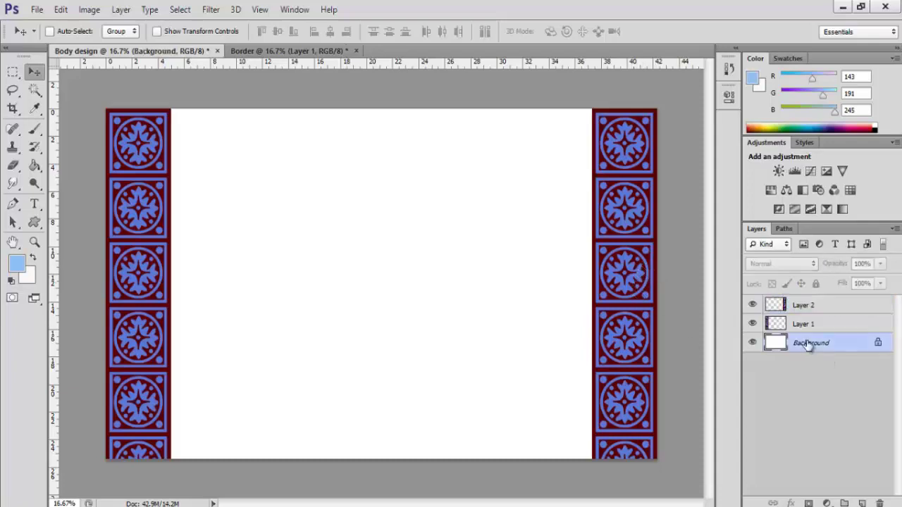
pyautogui.click(34, 90)
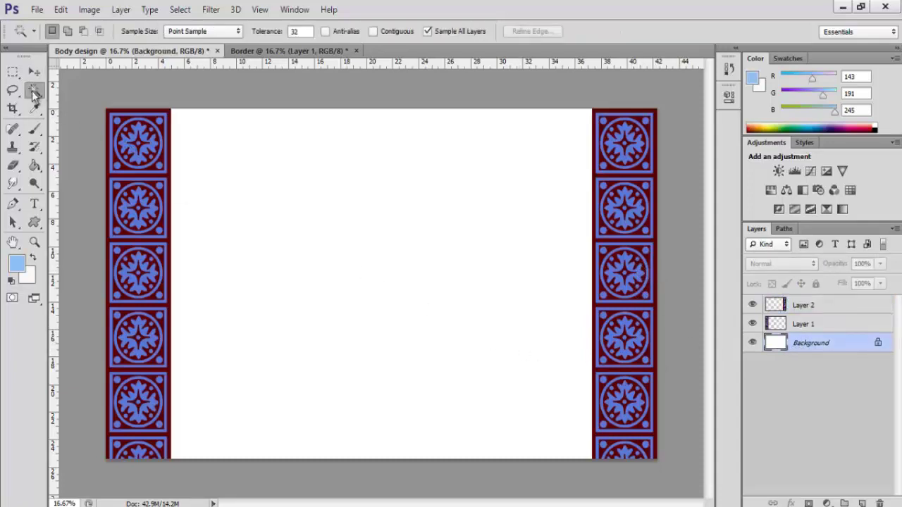
pyautogui.click(312, 203)
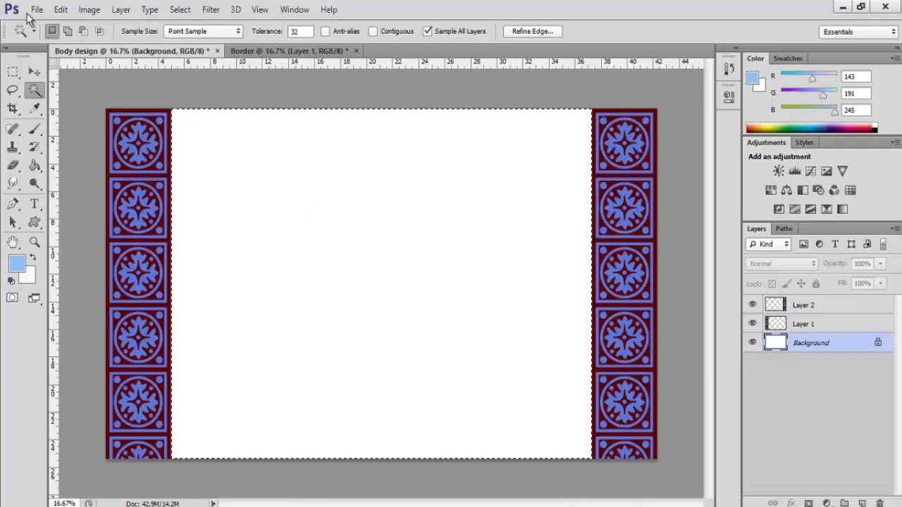
pyautogui.click(60, 9)
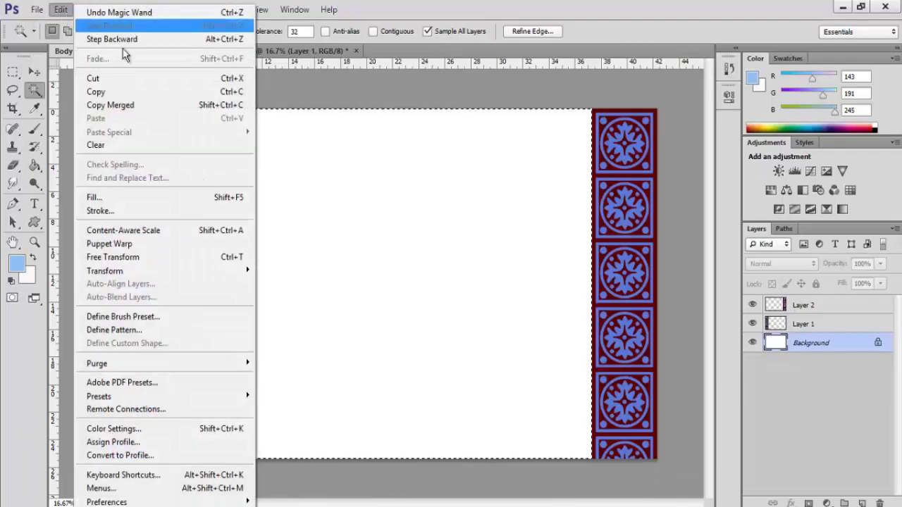
pyautogui.click(135, 196)
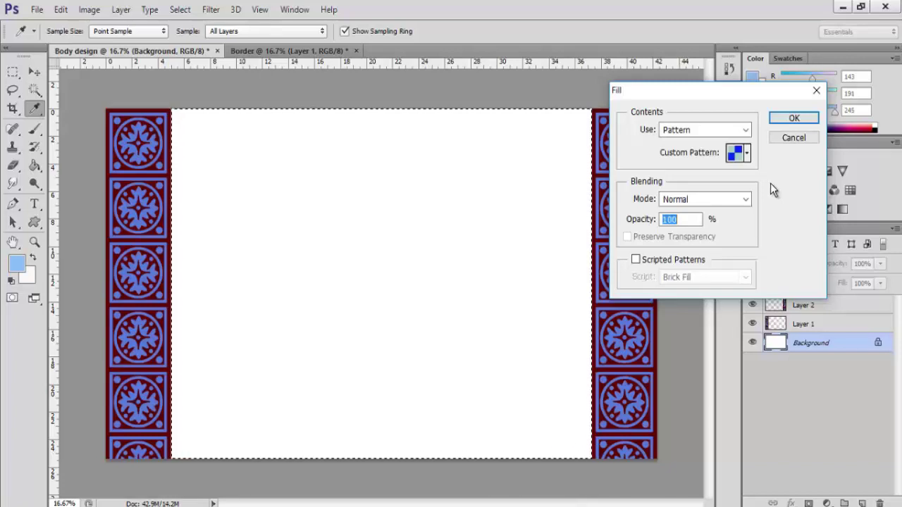
pyautogui.click(791, 120)
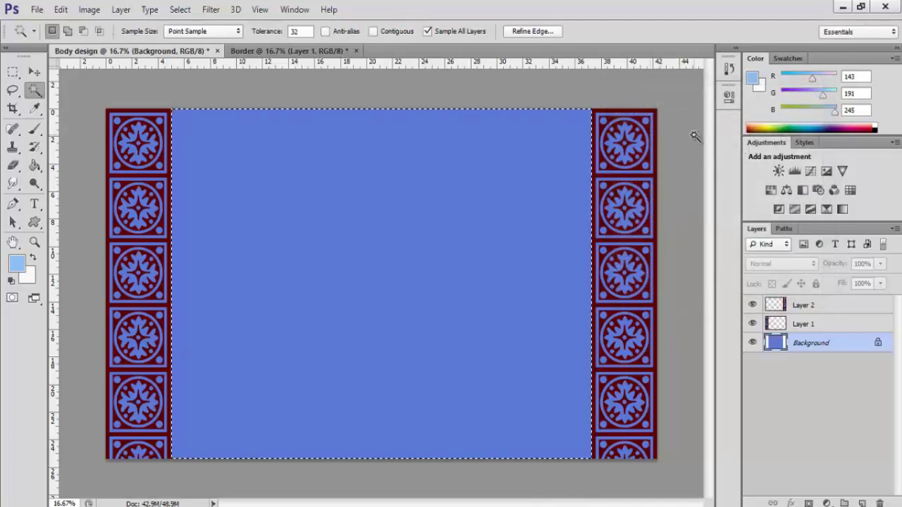
pyautogui.hotkey('ctrl', 'd')
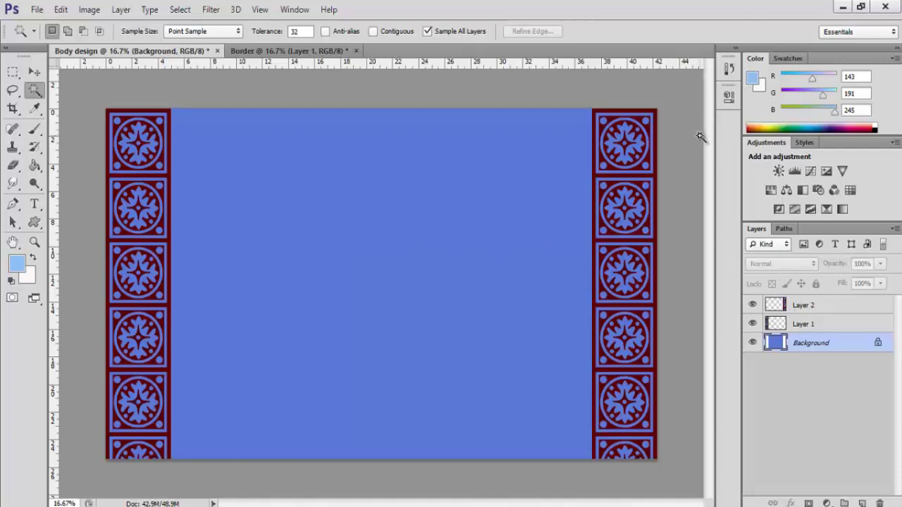
# Define the current layout as a pattern named Body design.
pyautogui.click(61, 10)
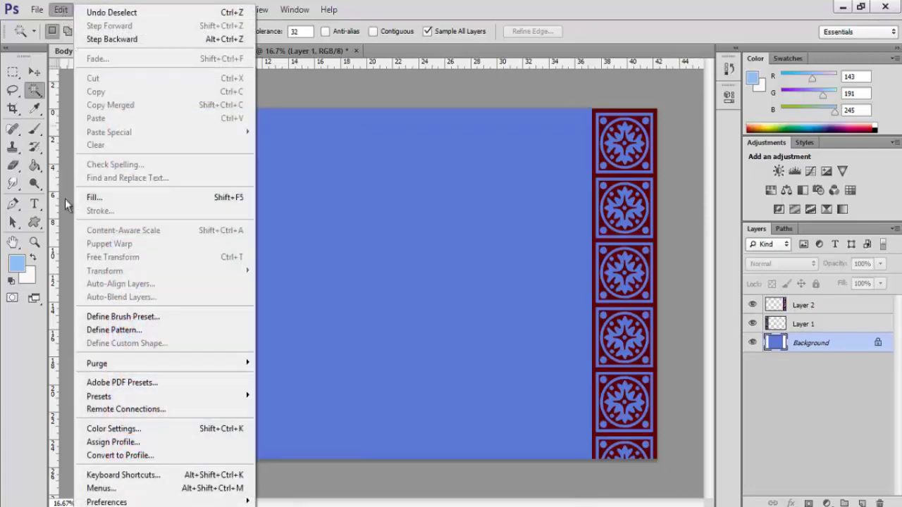
pyautogui.click(112, 330)
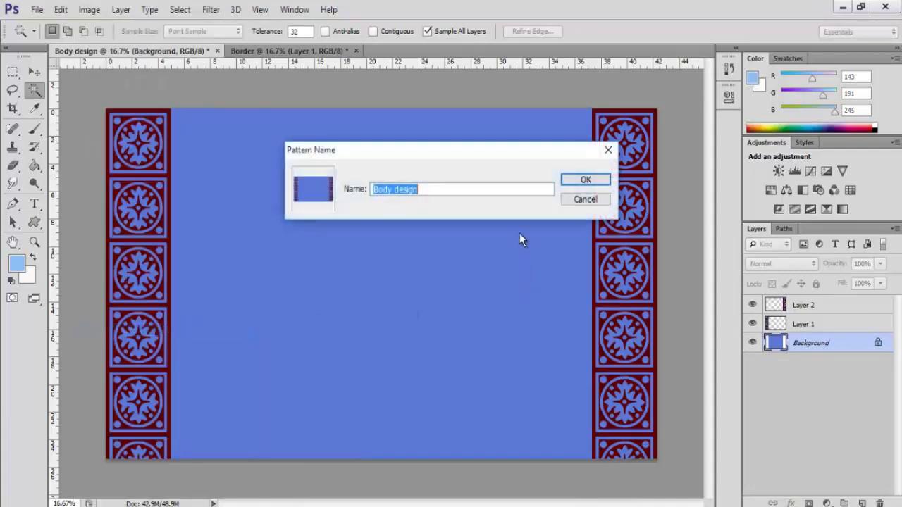
pyautogui.click(580, 181)
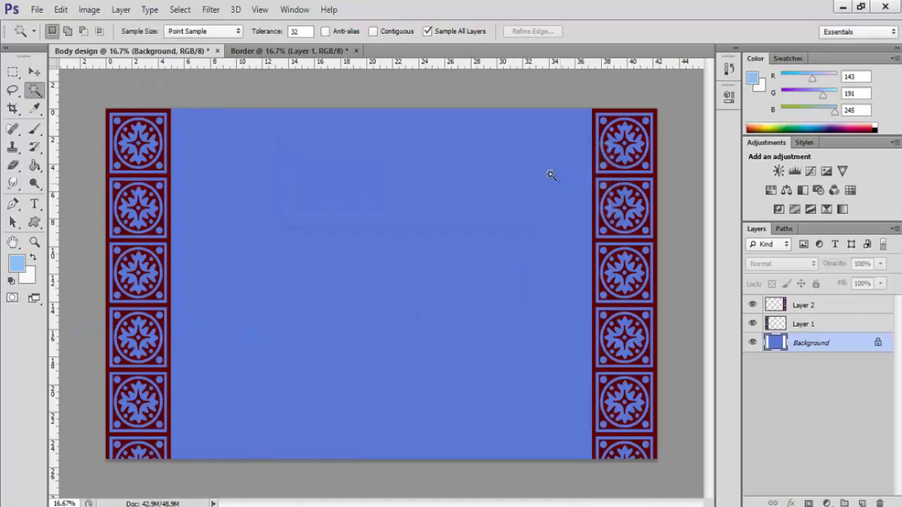
# Save the layout as the JPEG file Body design.jpg.
pyautogui.click(37, 9)
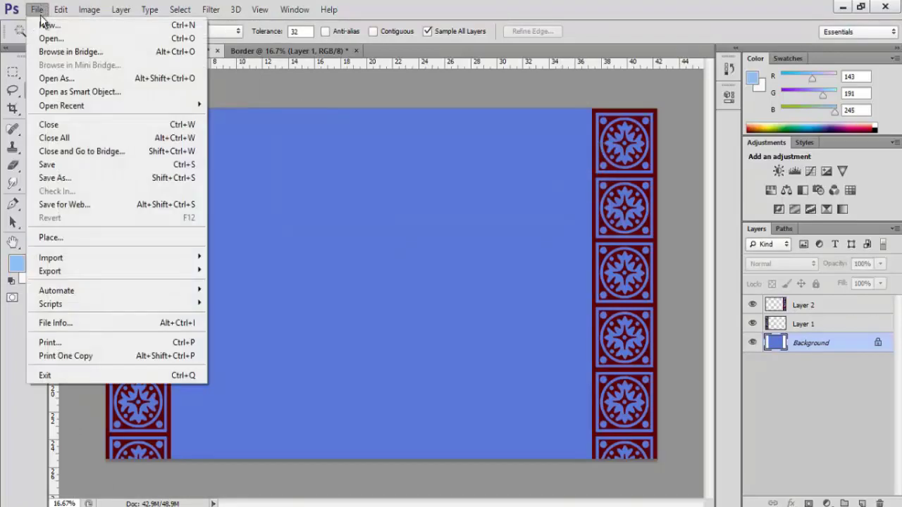
pyautogui.click(68, 181)
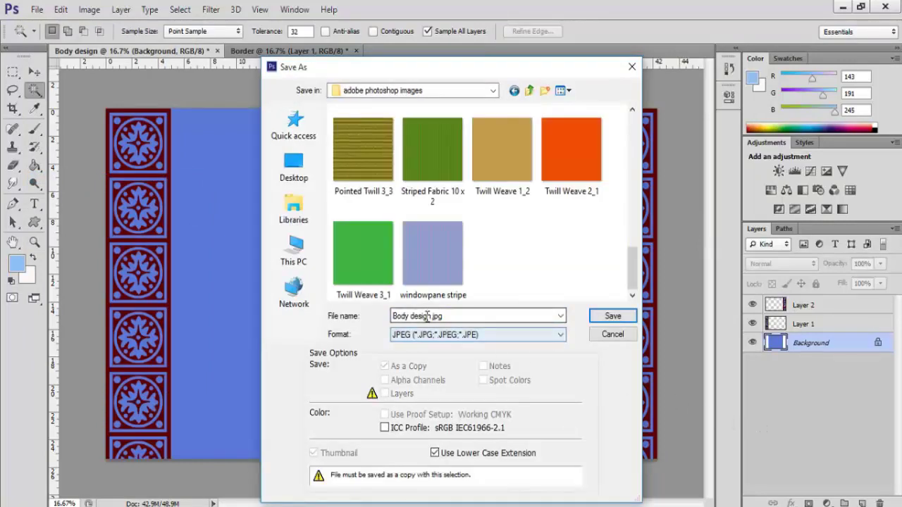
pyautogui.click(603, 321)
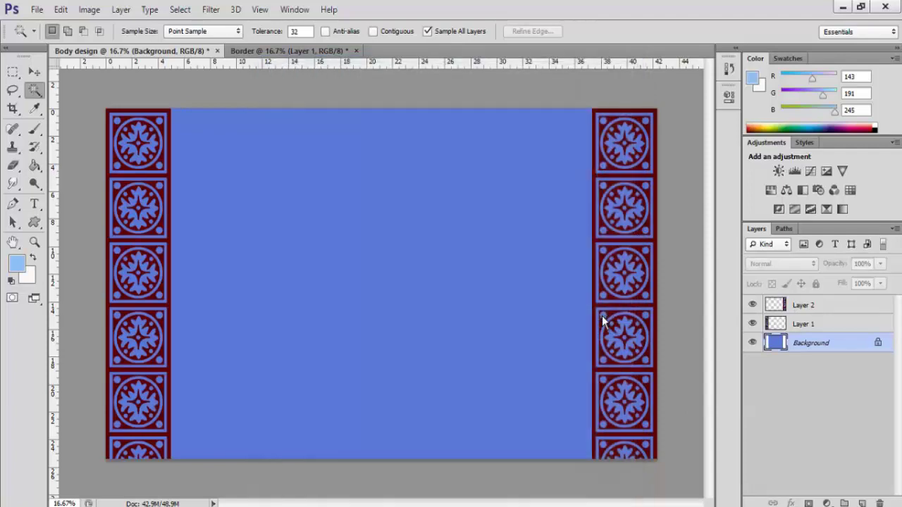
pyautogui.click(519, 130)
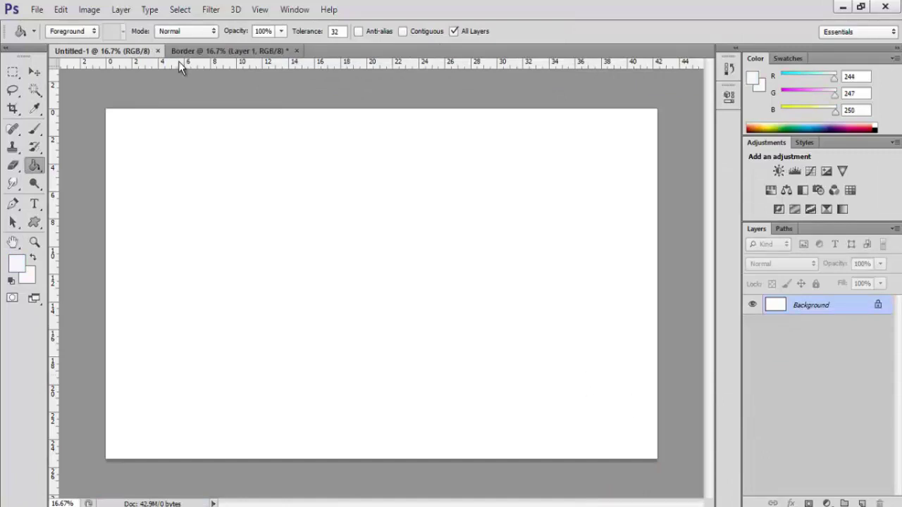
# Copy the Border strip into Untitled-1 along its left and right edges as Layer 1 and Layer 2.
pyautogui.moveTo(204, 50); pyautogui.dragTo(506, 107)
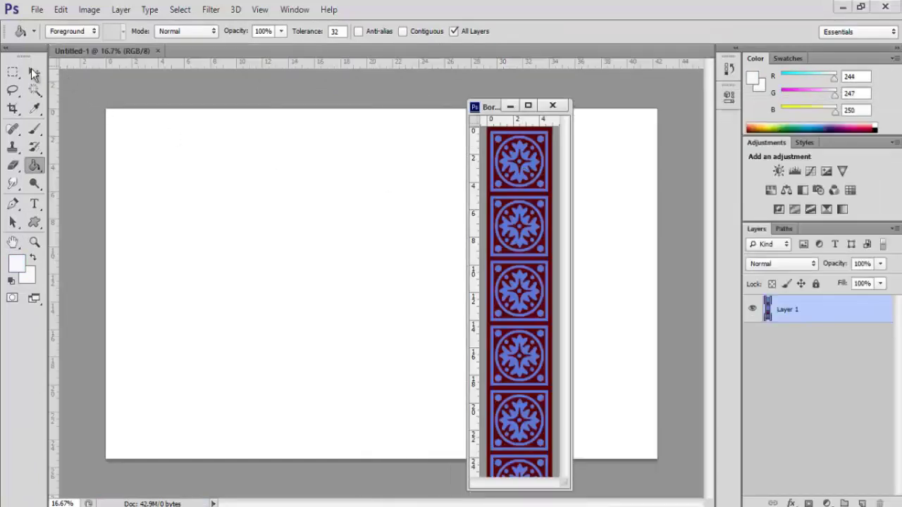
pyautogui.click(37, 73)
pyautogui.moveTo(487, 212); pyautogui.dragTo(138, 201)
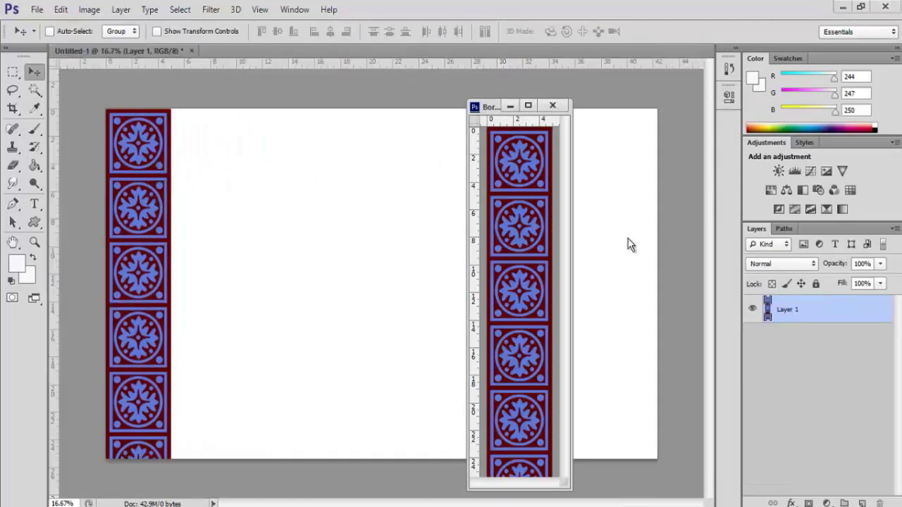
pyautogui.moveTo(537, 252); pyautogui.dragTo(638, 240)
pyautogui.moveTo(641, 241); pyautogui.dragTo(620, 249)
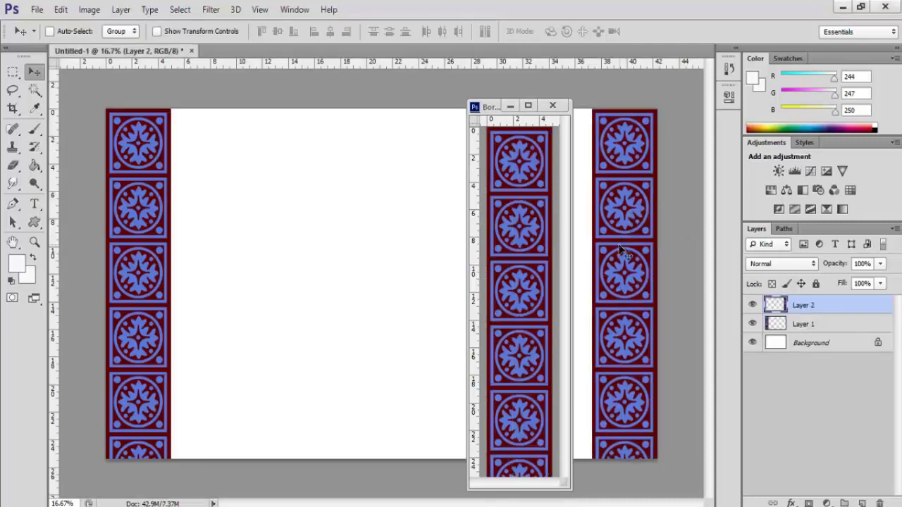
pyautogui.moveTo(486, 107); pyautogui.dragTo(285, 52)
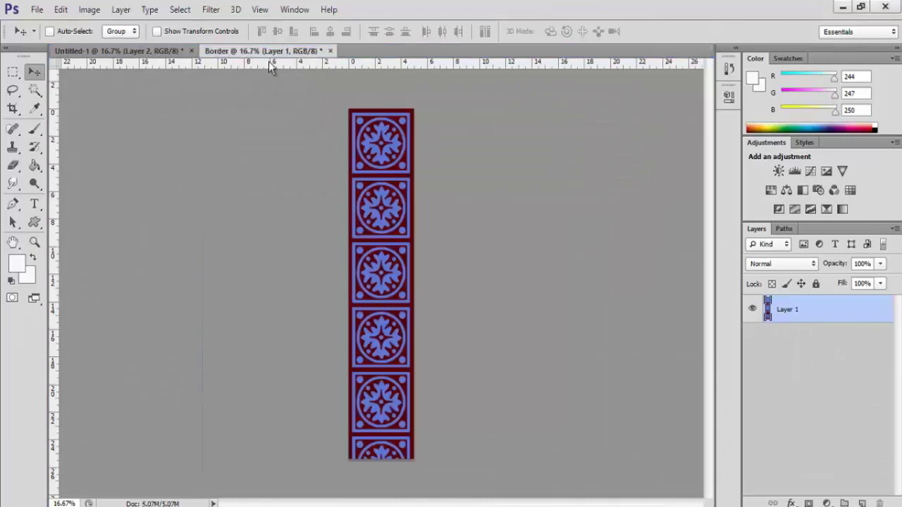
pyautogui.click(141, 51)
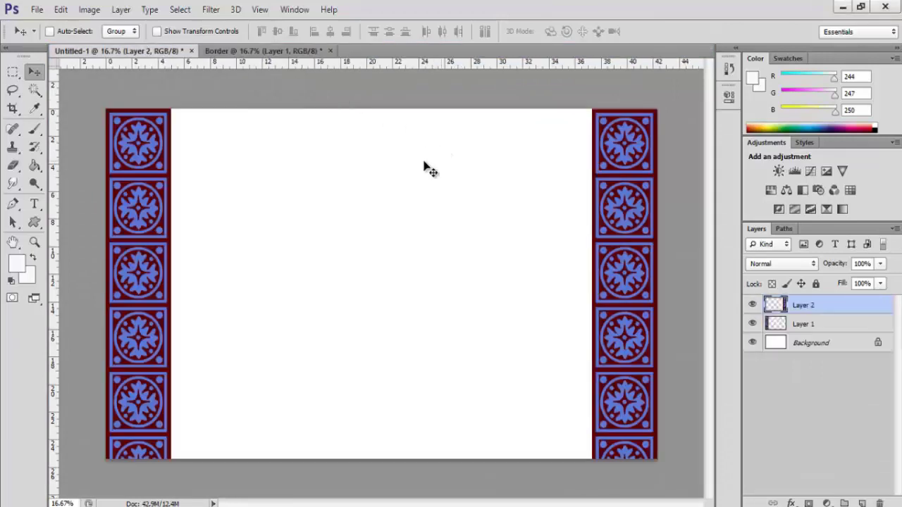
pyautogui.moveTo(35, 94); pyautogui.dragTo(74, 104)
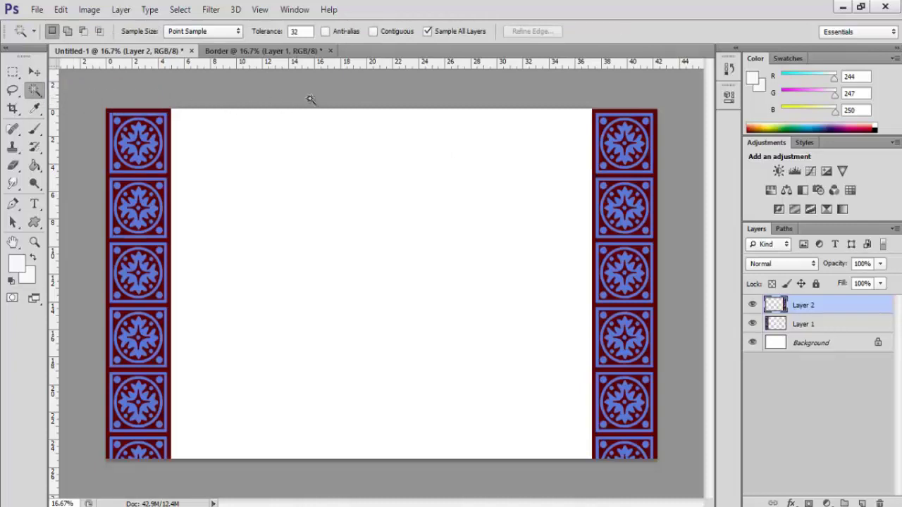
# Fill the white centre between the borders with the orange fleur-de-lis pattern, then deselect.
pyautogui.click(388, 192)
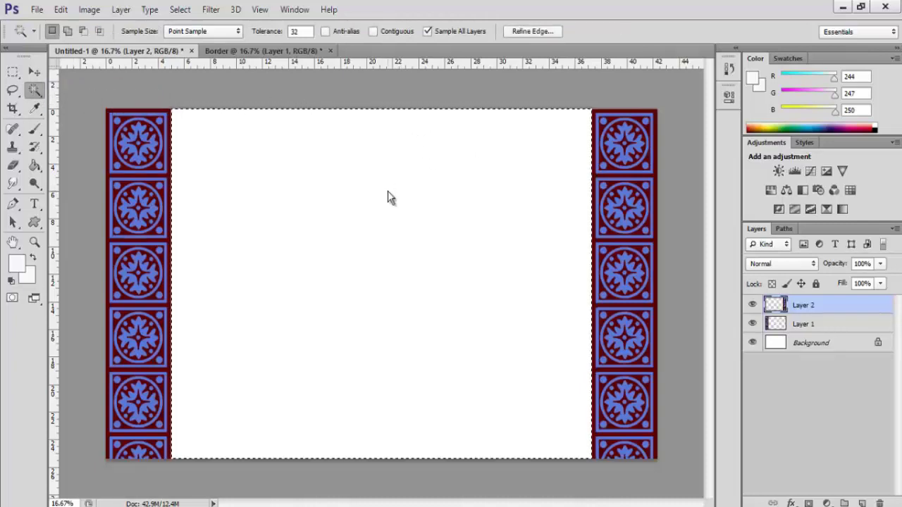
pyautogui.click(61, 11)
pyautogui.click(91, 195)
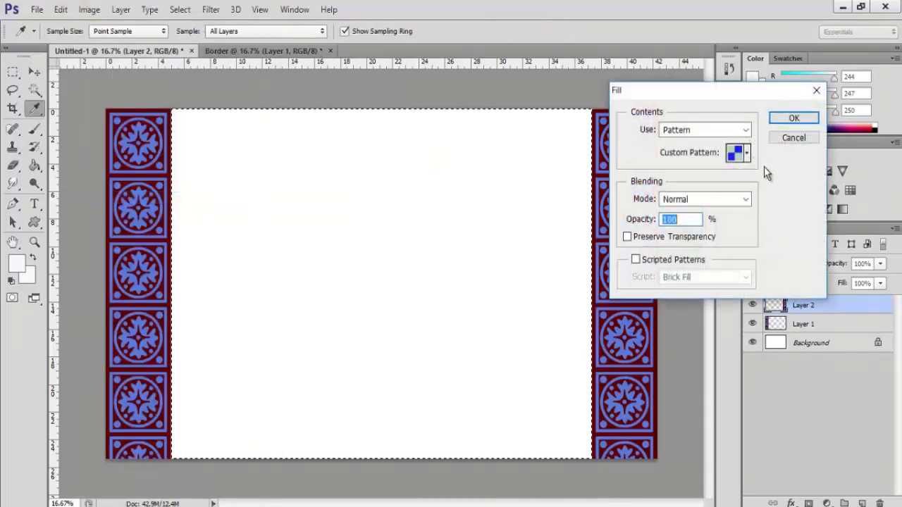
pyautogui.click(747, 153)
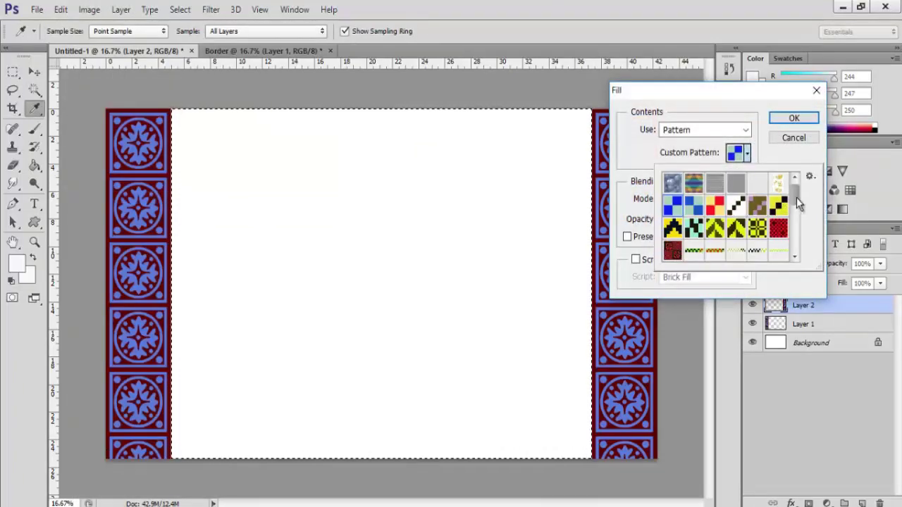
pyautogui.moveTo(796, 197); pyautogui.dragTo(802, 242)
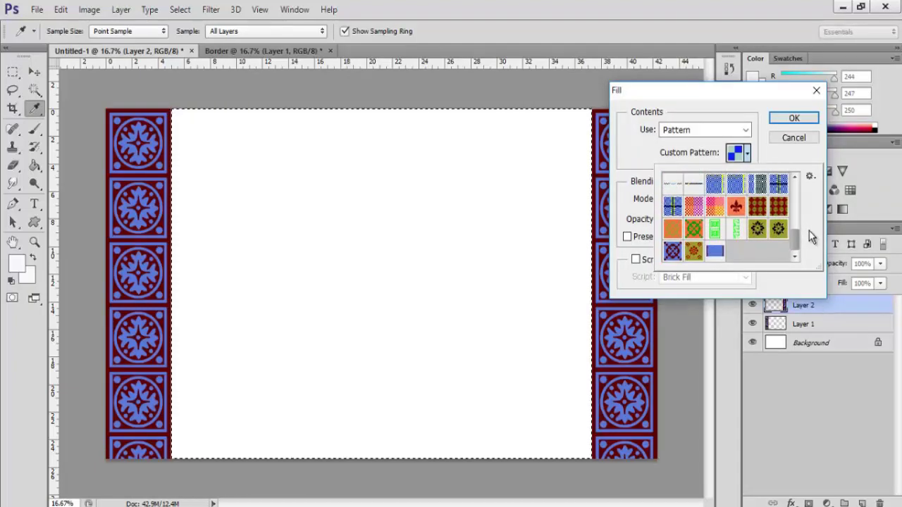
pyautogui.click(738, 208)
pyautogui.click(784, 119)
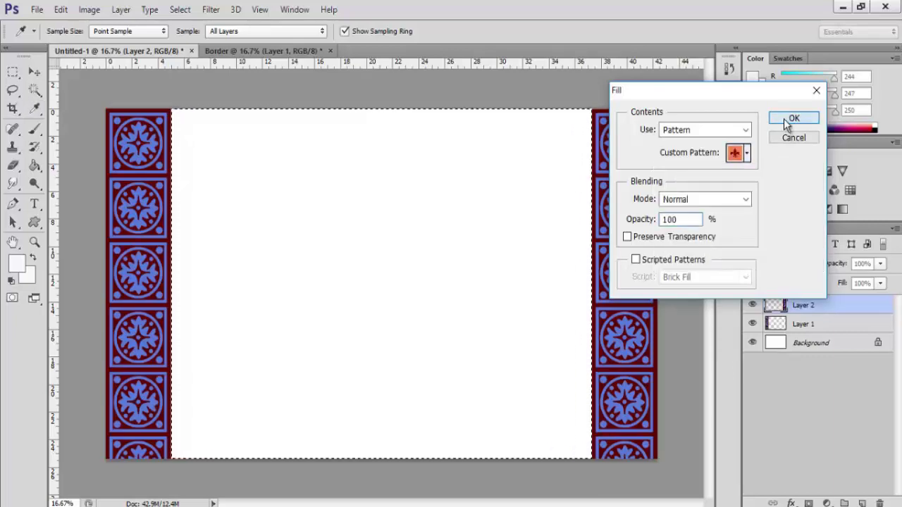
pyautogui.click(783, 118)
pyautogui.hotkey('ctrl', 'd')
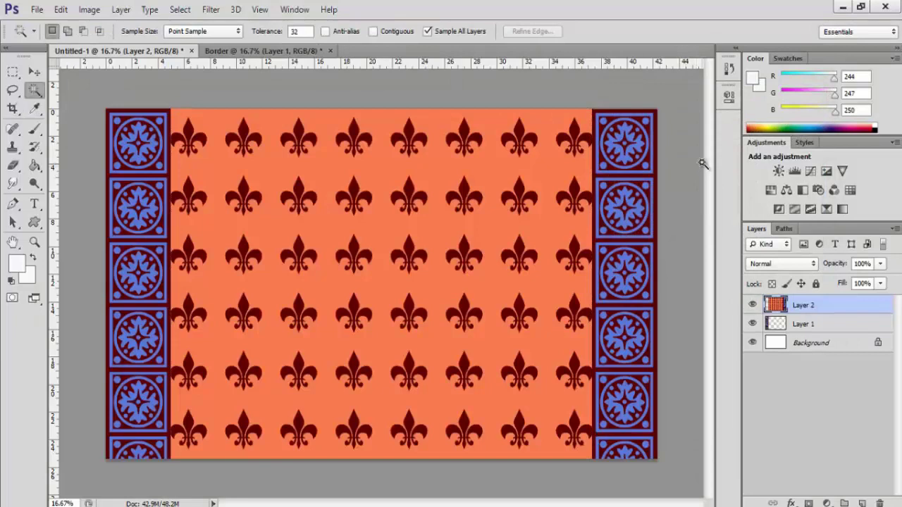
pyautogui.click(85, 10)
# Define the fleur-de-lis layout as a pattern, keeping the default name Pattern 23.
pyautogui.moveTo(67, 14)
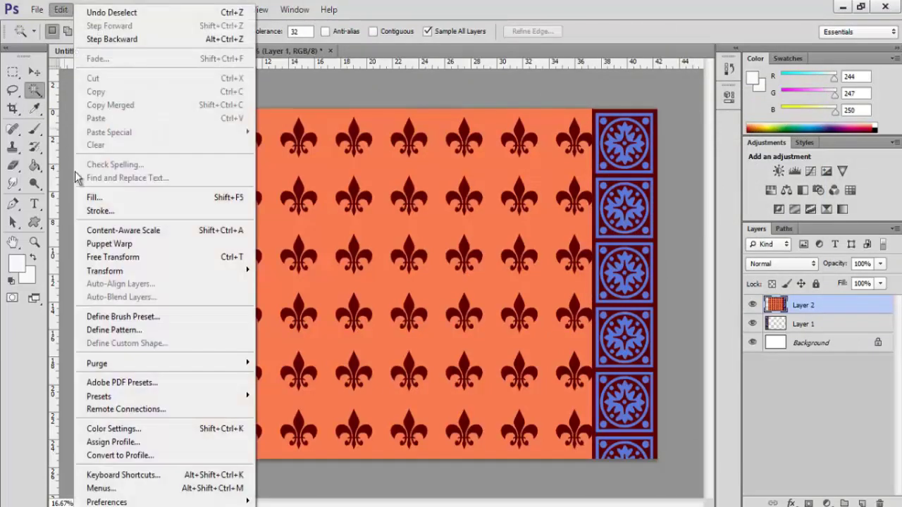
pyautogui.click(114, 330)
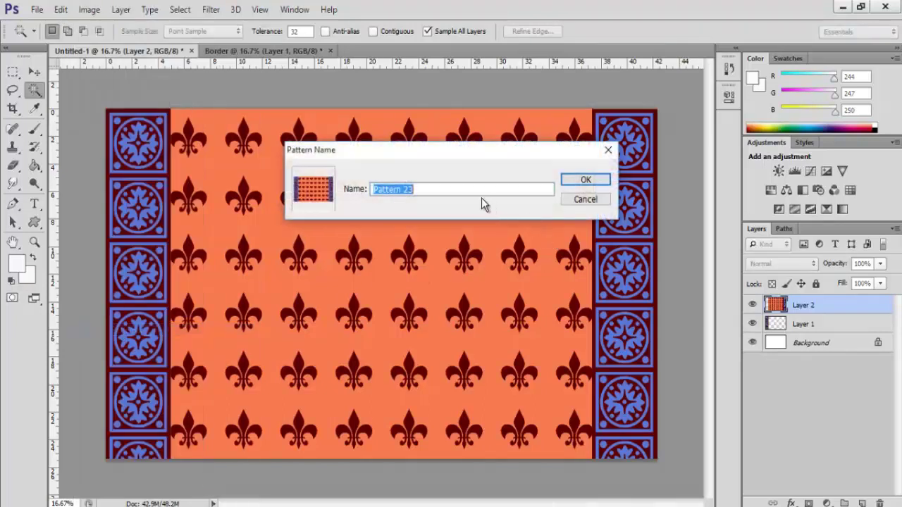
pyautogui.click(582, 182)
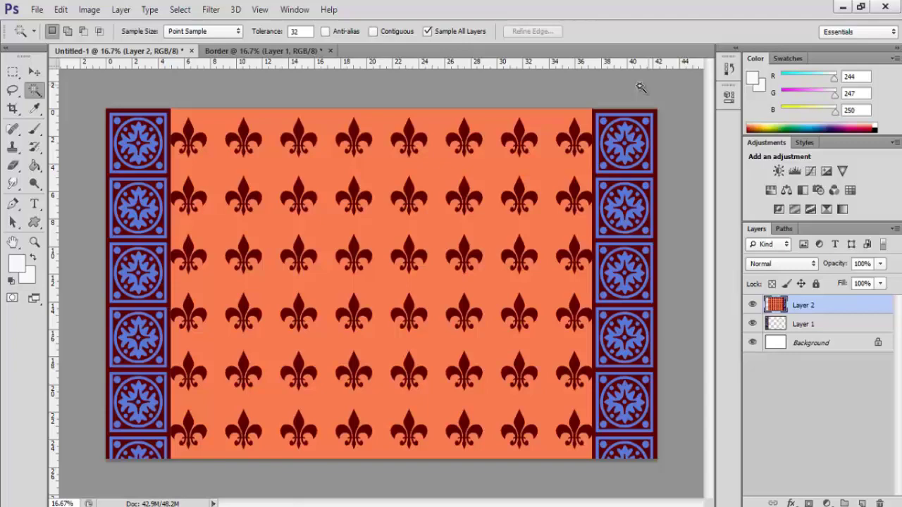
# Save the layout as a maximum-quality JPEG named saree design.
pyautogui.hotkey('ctrl', 's')
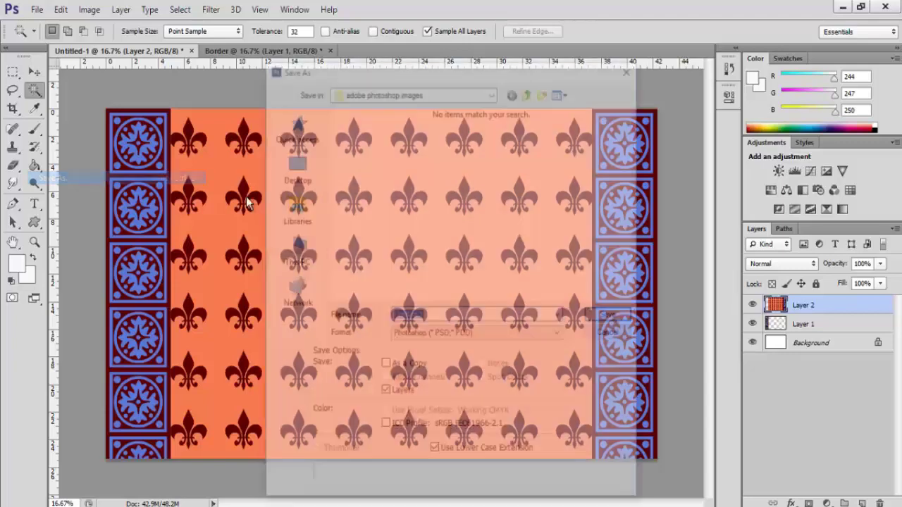
pyautogui.click(475, 336)
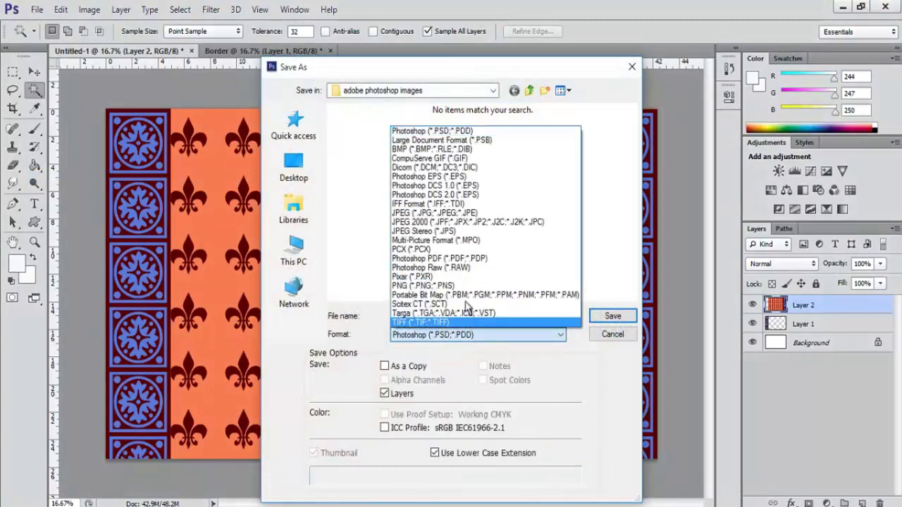
pyautogui.click(436, 214)
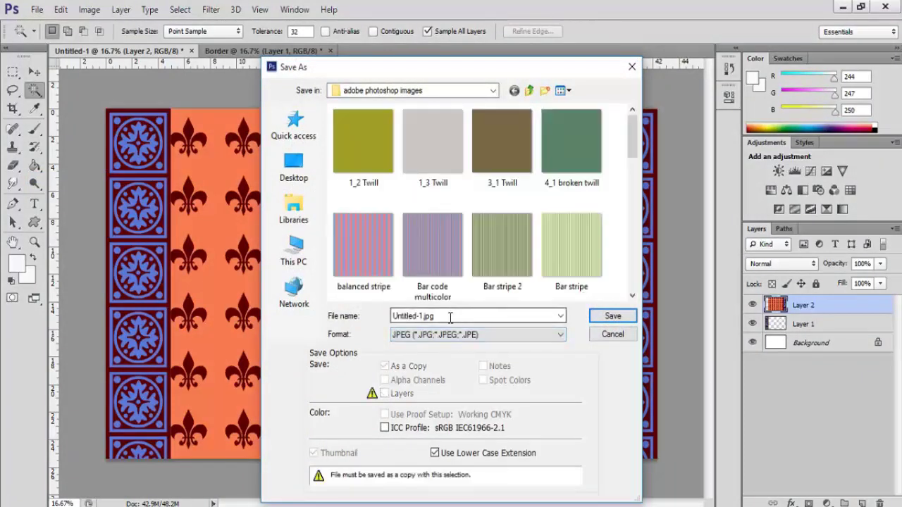
pyautogui.doubleClick(440, 315)
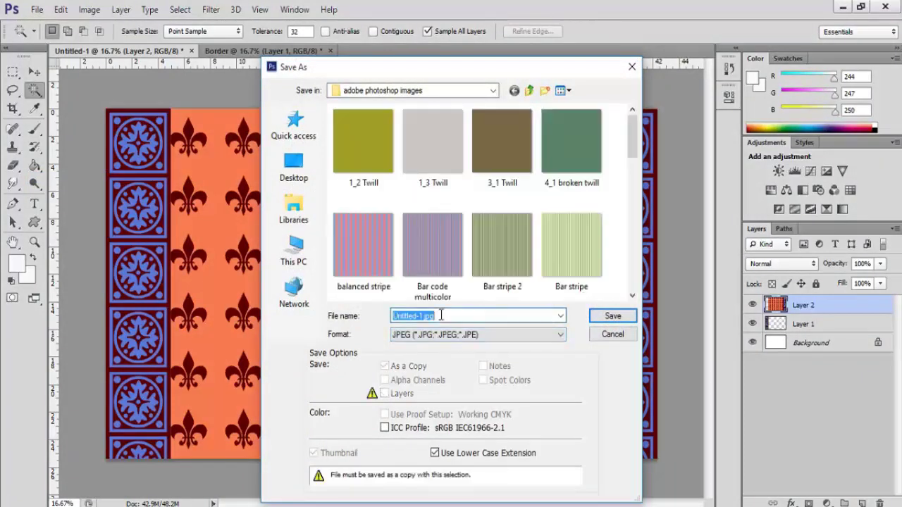
pyautogui.write('saree design 2')
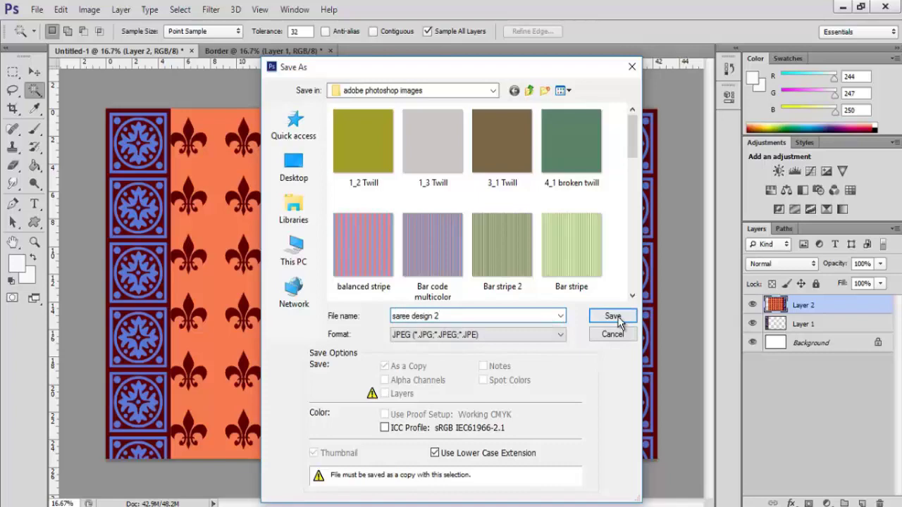
pyautogui.click(617, 316)
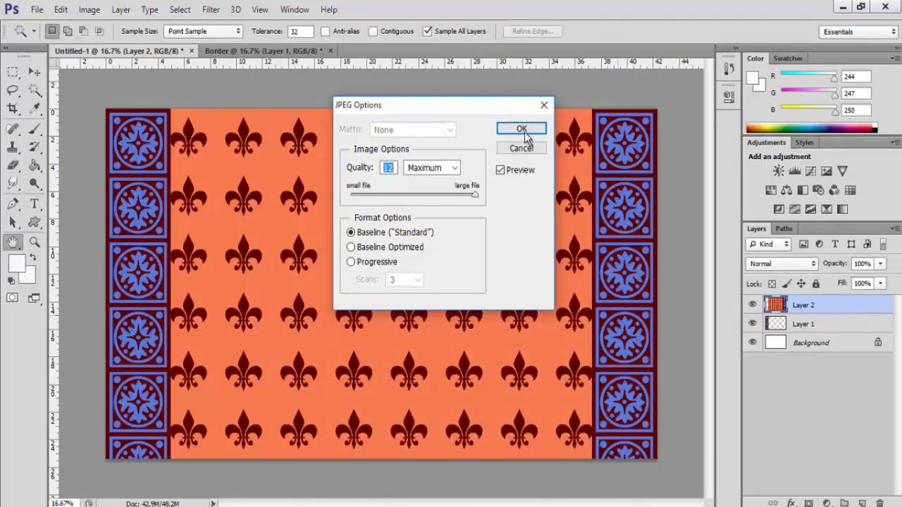
pyautogui.click(521, 129)
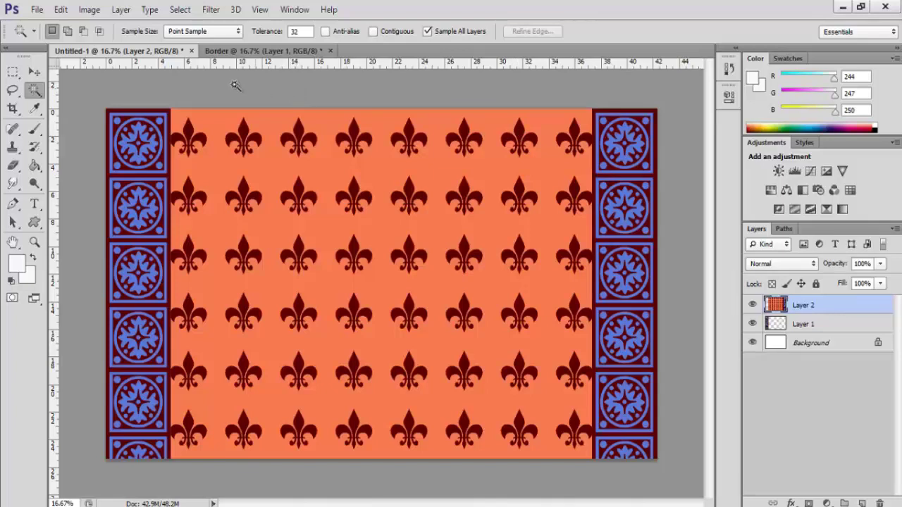
# Create a new white 5000 × 3000 pixel document at 300 ppi.
pyautogui.click(35, 9)
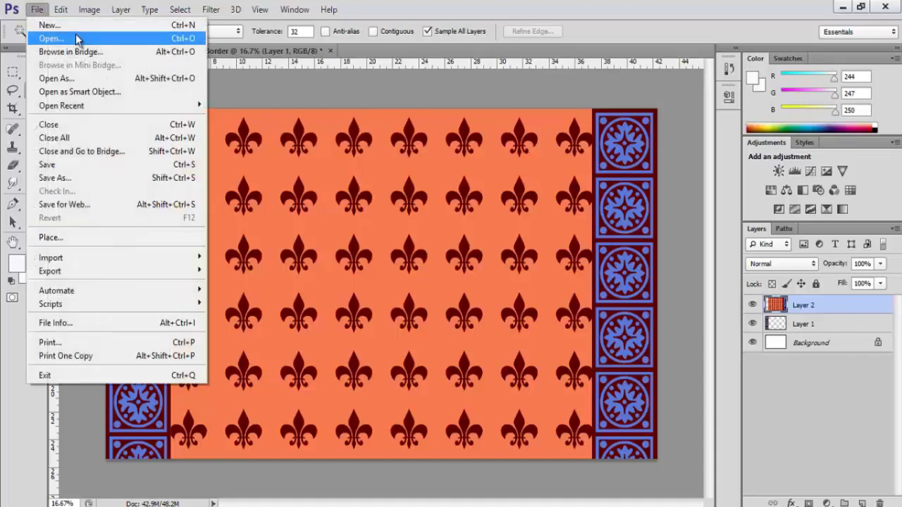
pyautogui.click(76, 26)
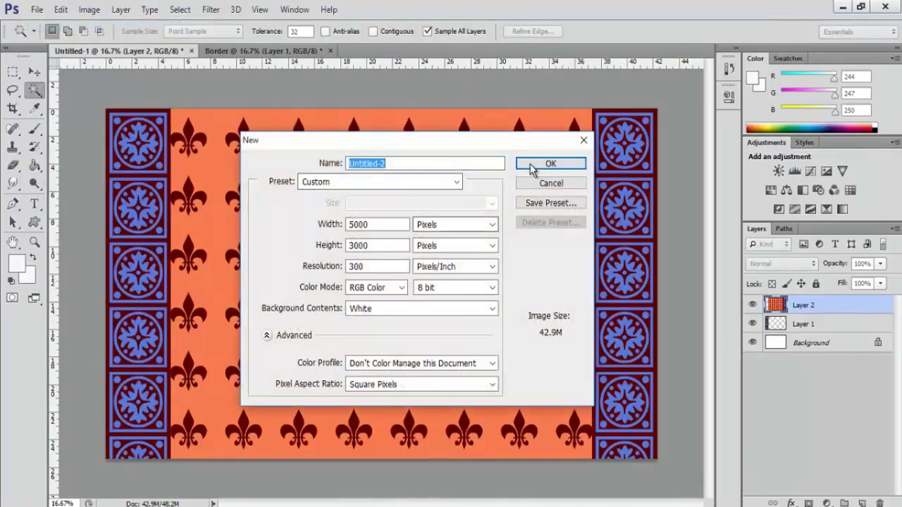
pyautogui.click(533, 168)
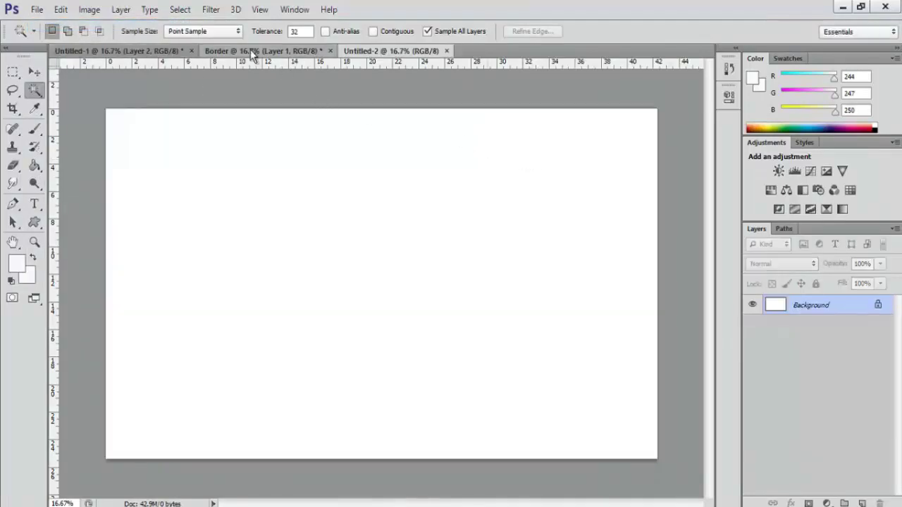
# Copy the Border strip into Untitled-2 along its left and right edges.
pyautogui.moveTo(246, 57); pyautogui.dragTo(544, 110)
pyautogui.click(35, 74)
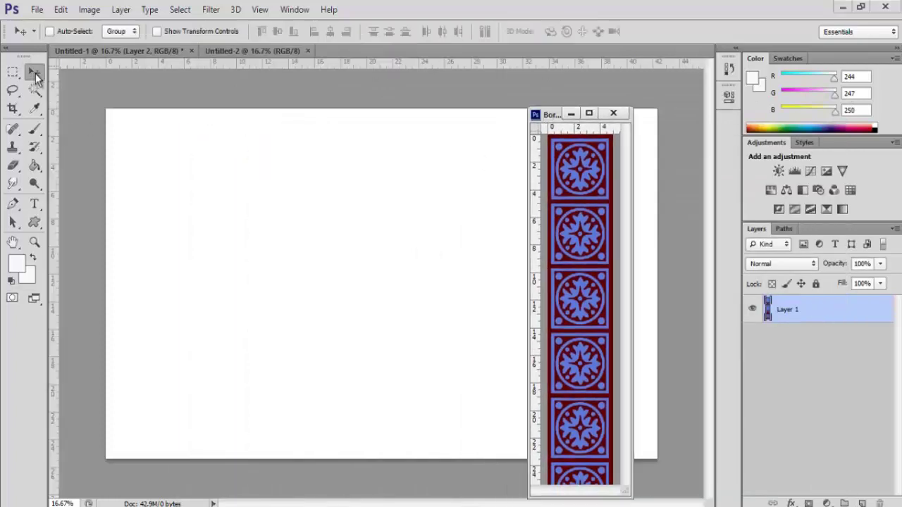
pyautogui.moveTo(575, 278); pyautogui.dragTo(367, 268)
pyautogui.moveTo(195, 234); pyautogui.dragTo(129, 257)
pyautogui.moveTo(550, 117); pyautogui.dragTo(341, 117)
pyautogui.moveTo(405, 211); pyautogui.dragTo(621, 186)
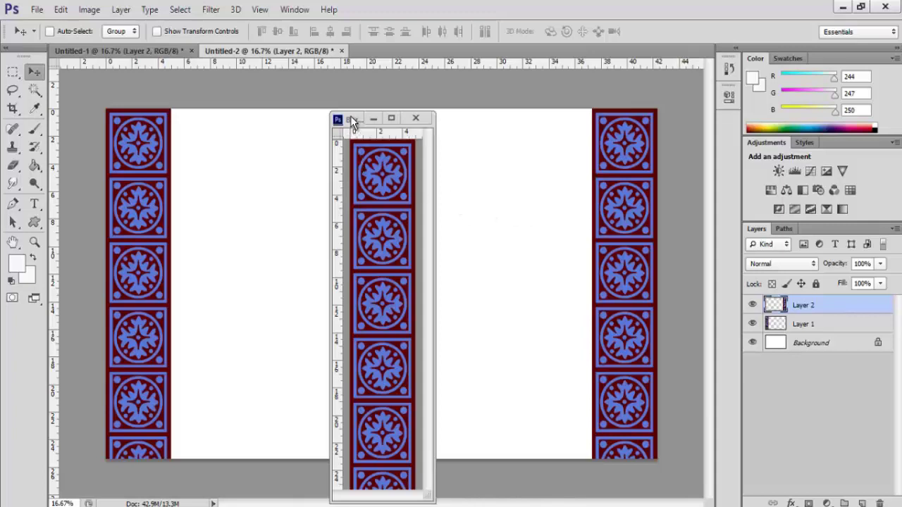
pyautogui.moveTo(350, 123); pyautogui.dragTo(396, 53)
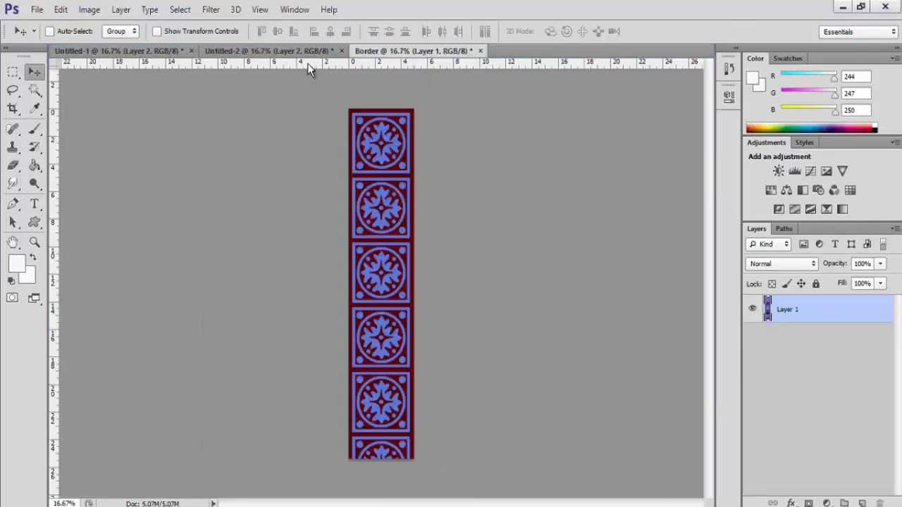
# Duplicate Untitled-2 as a new document named Untitled-2 copy.
pyautogui.click(287, 55)
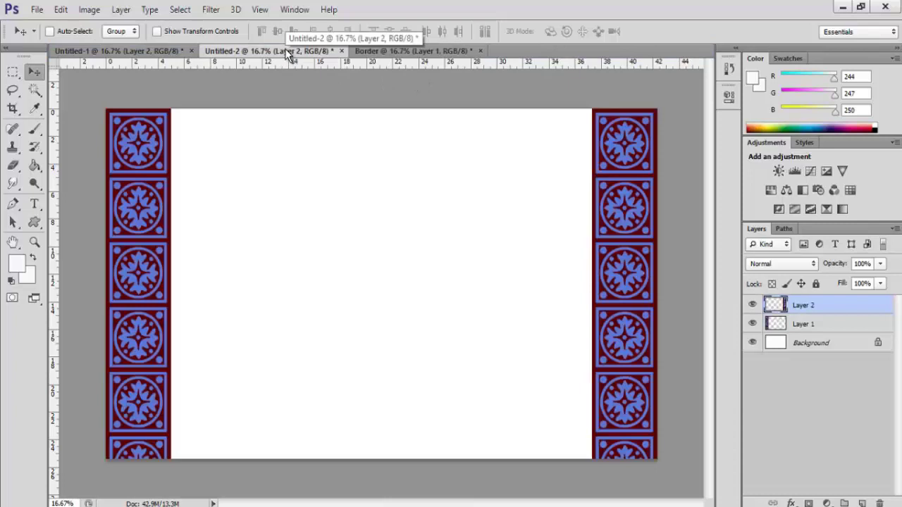
pyautogui.rightClick(284, 50)
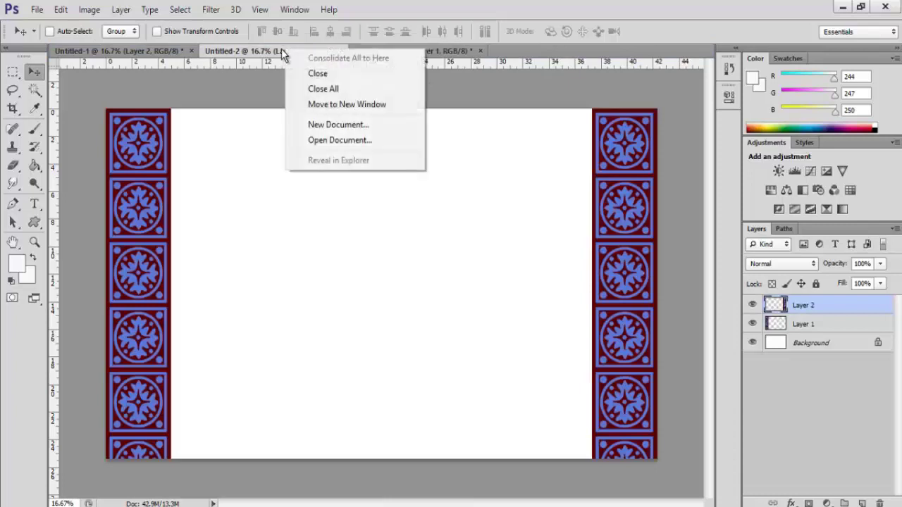
pyautogui.click(244, 47)
pyautogui.click(88, 10)
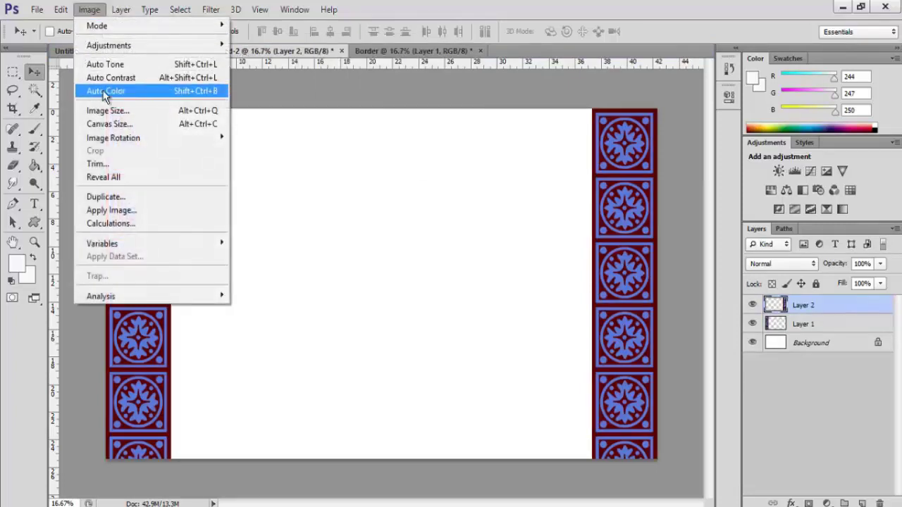
pyautogui.click(119, 196)
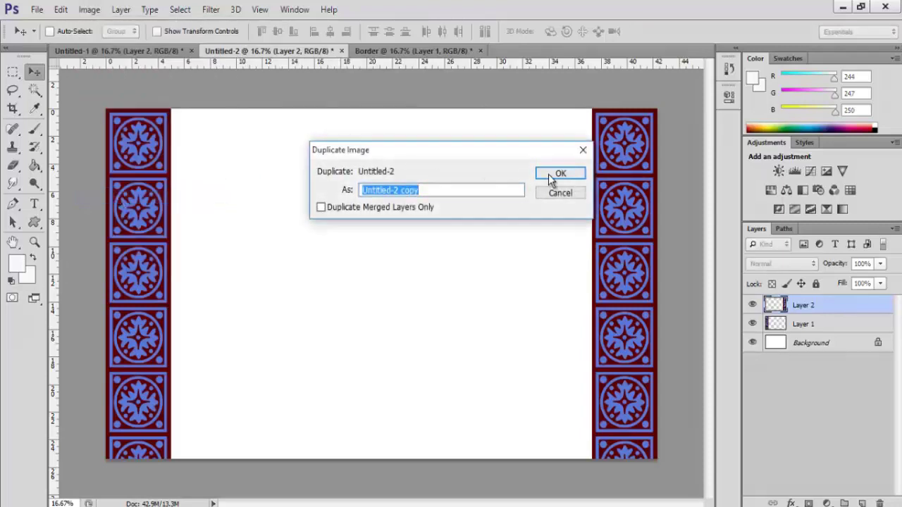
pyautogui.click(548, 174)
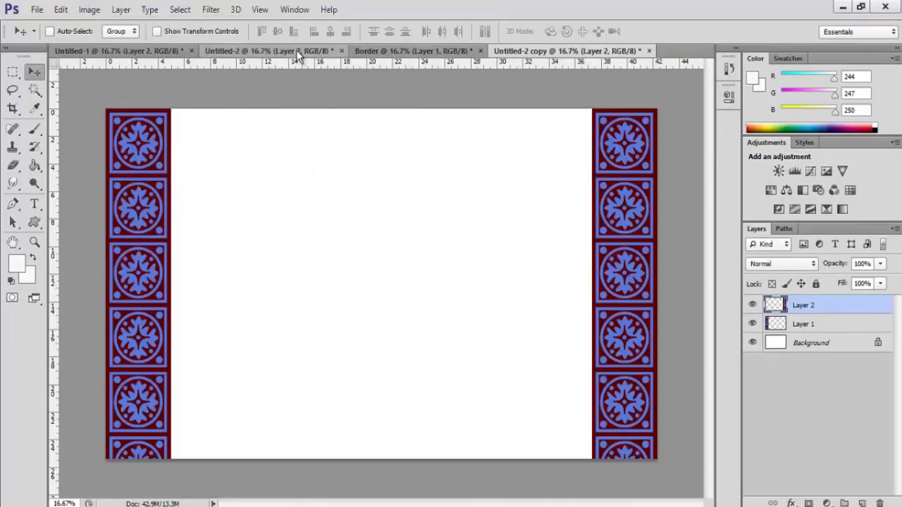
# Fill Untitled-2's white centre with the red and olive diamond pattern, then deselect.
pyautogui.click(255, 52)
pyautogui.click(35, 89)
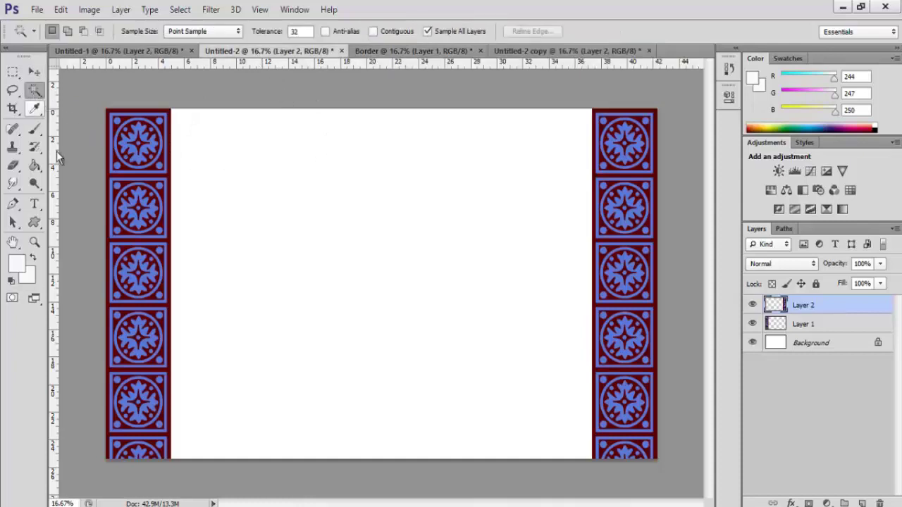
pyautogui.click(372, 229)
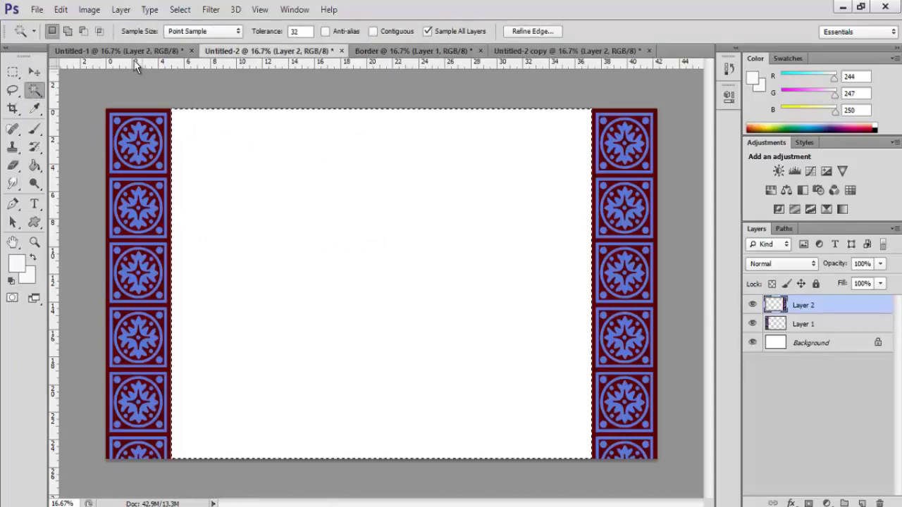
pyautogui.click(61, 10)
pyautogui.click(91, 198)
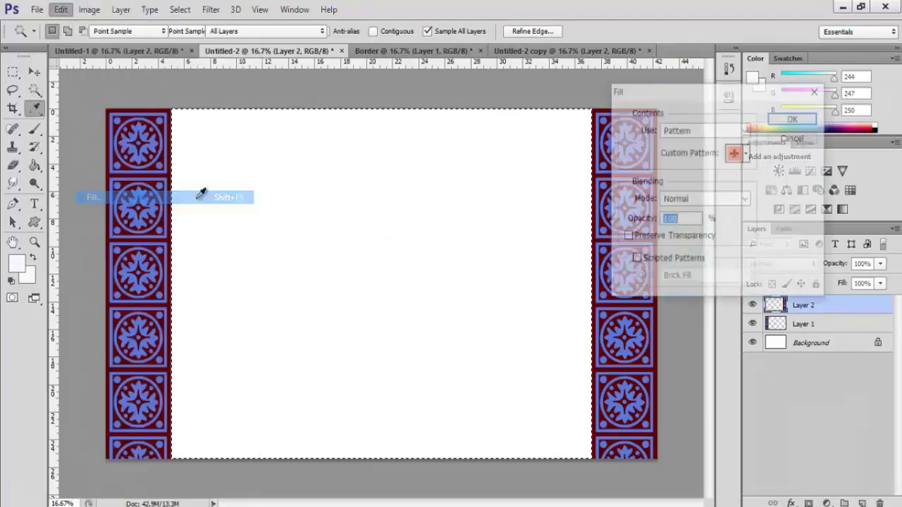
pyautogui.click(747, 153)
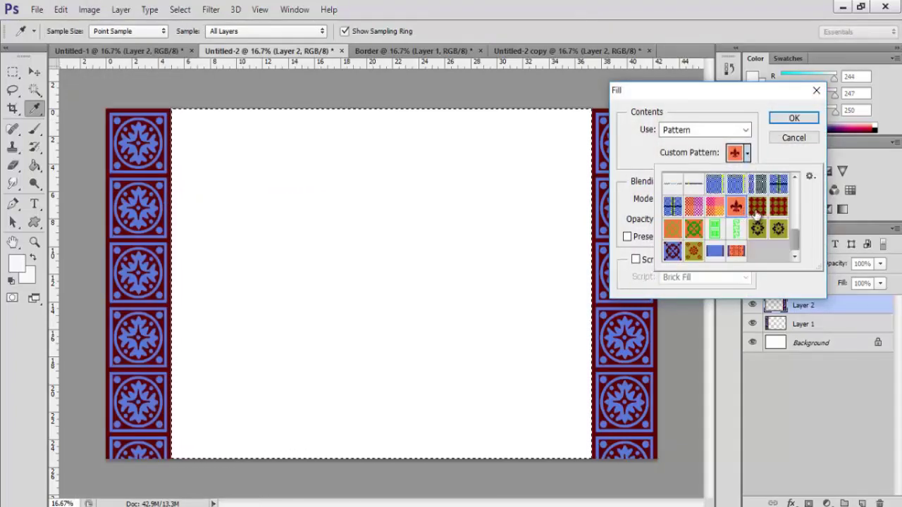
pyautogui.click(778, 208)
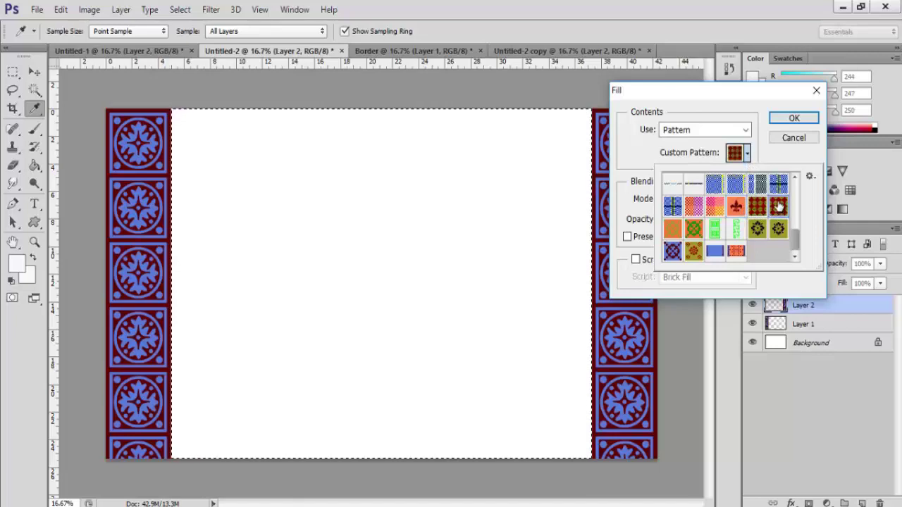
pyautogui.click(785, 117)
pyautogui.click(785, 118)
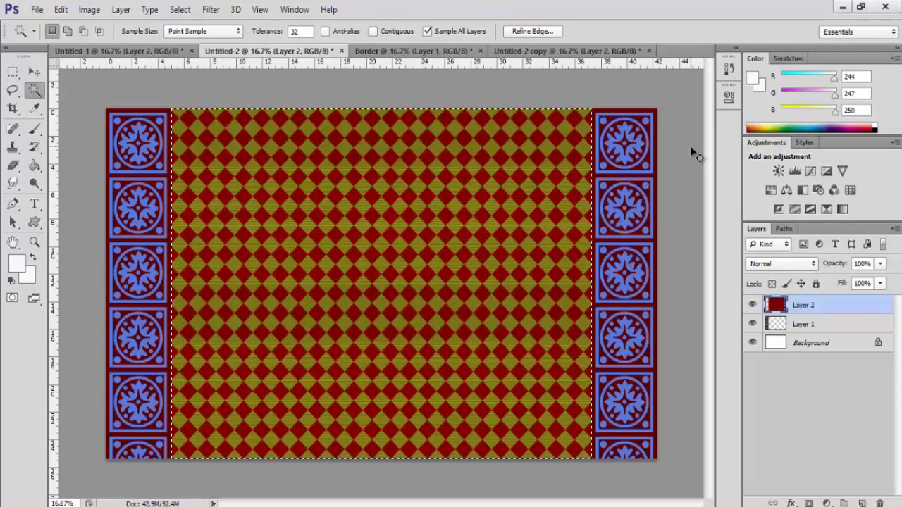
pyautogui.hotkey('ctrl', 'd')
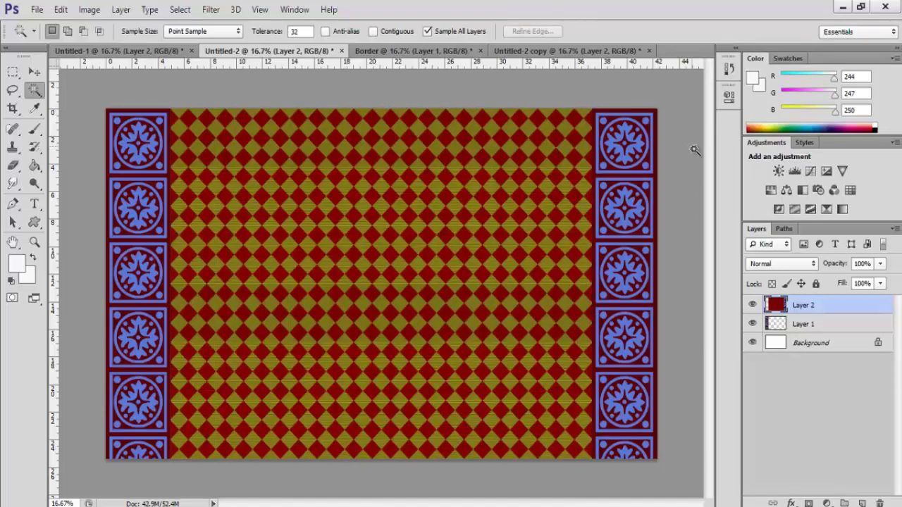
# Define the bordered diamond layout as a pattern, keeping the default name Pattern 24.
pyautogui.click(61, 10)
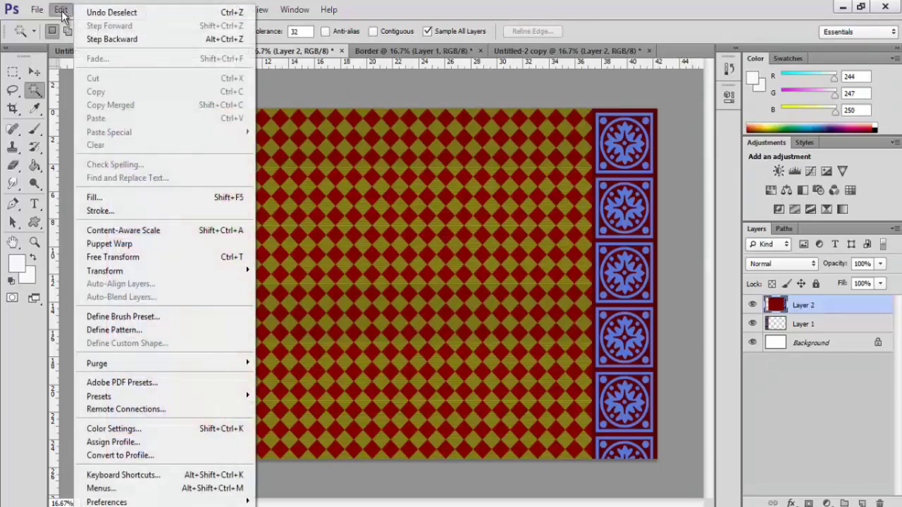
pyautogui.click(125, 328)
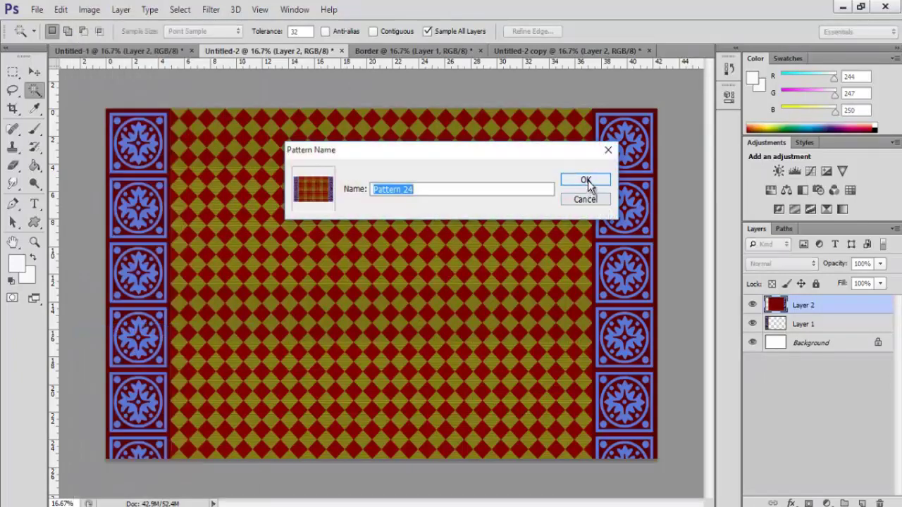
pyautogui.click(587, 180)
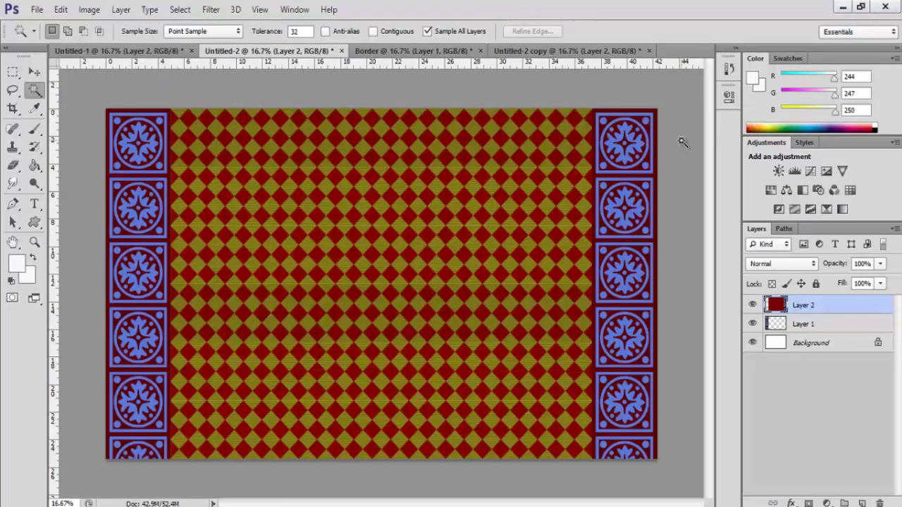
# Start saving the design as a JPEG named saree design.
pyautogui.click(35, 10)
pyautogui.click(88, 180)
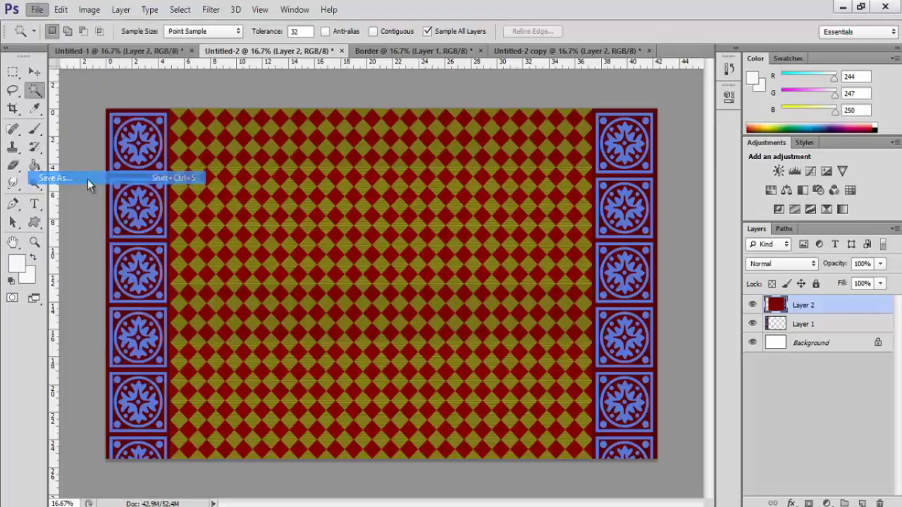
pyautogui.click(492, 335)
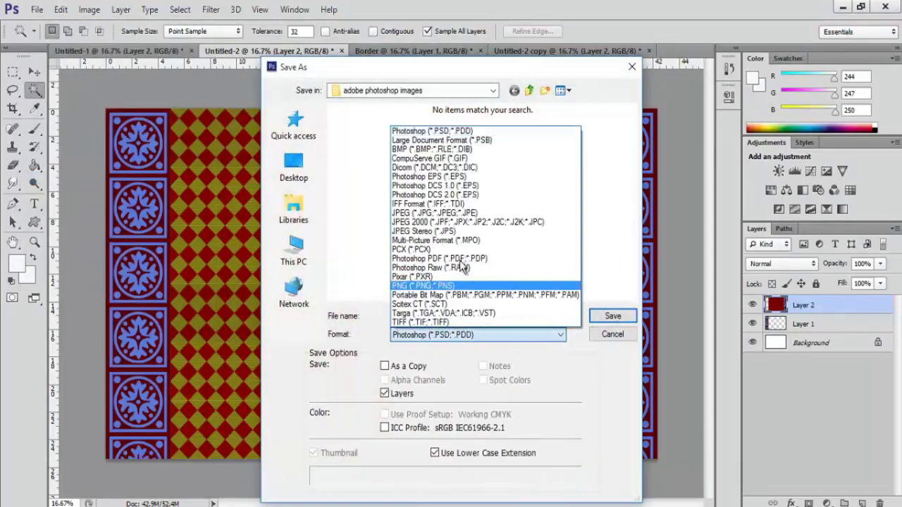
pyautogui.click(447, 213)
pyautogui.click(474, 316)
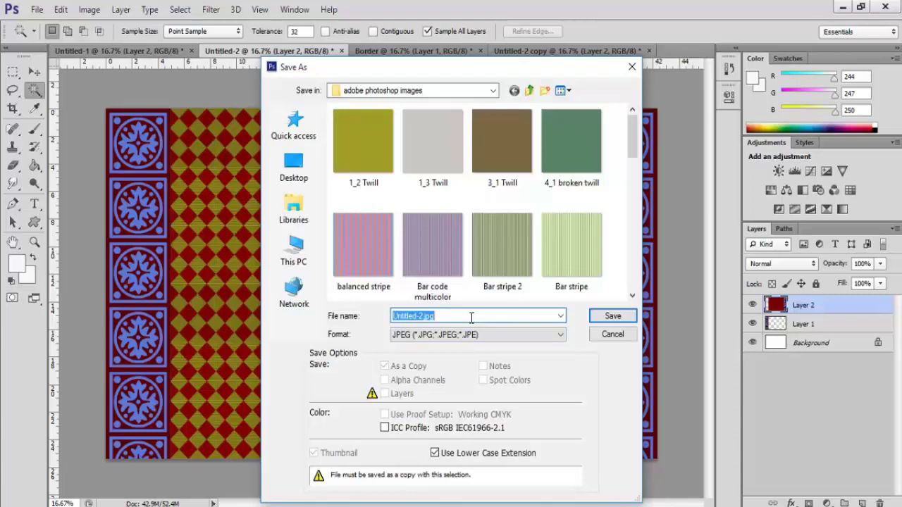
pyautogui.write('saree design 2')
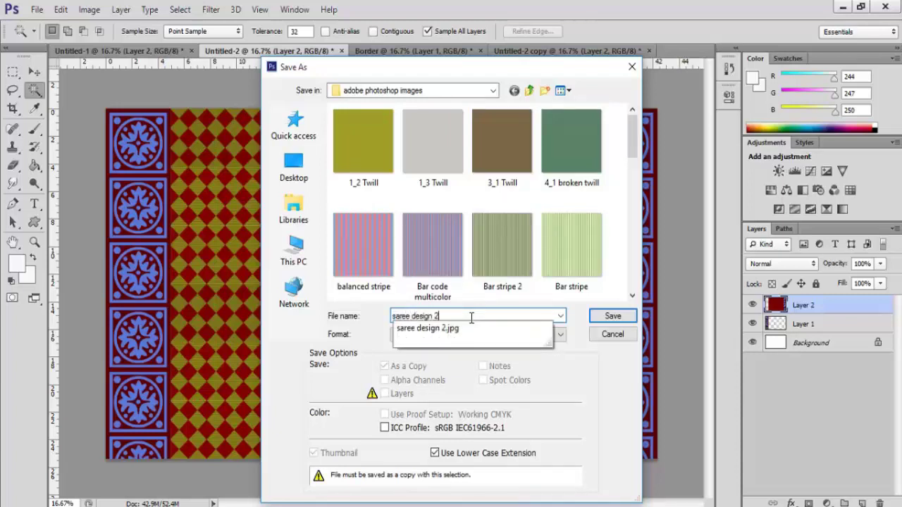
pyautogui.click(612, 317)
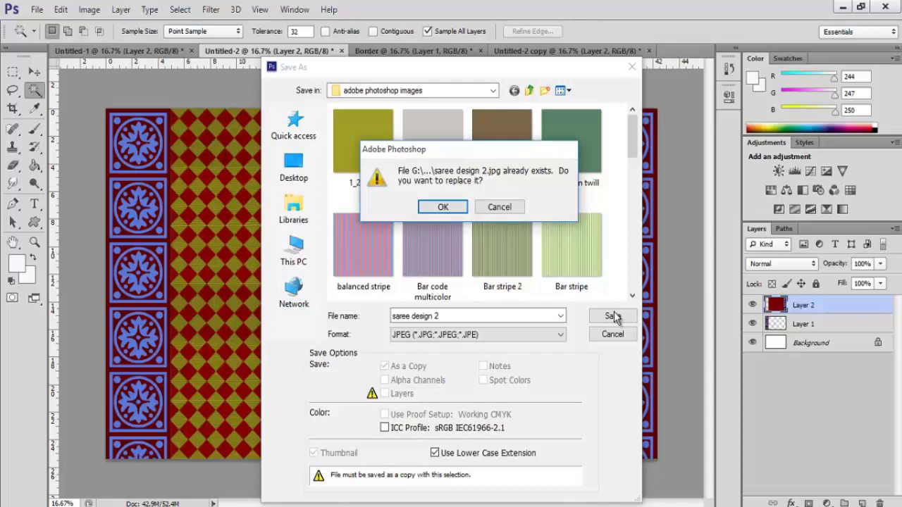
# Decline overwriting saree design 2 and save the JPEG as saree design 3.
pyautogui.press('Escape')
pyautogui.click(451, 316)
pyautogui.press('BackSpace')
pyautogui.write('3')
pyautogui.click(614, 317)
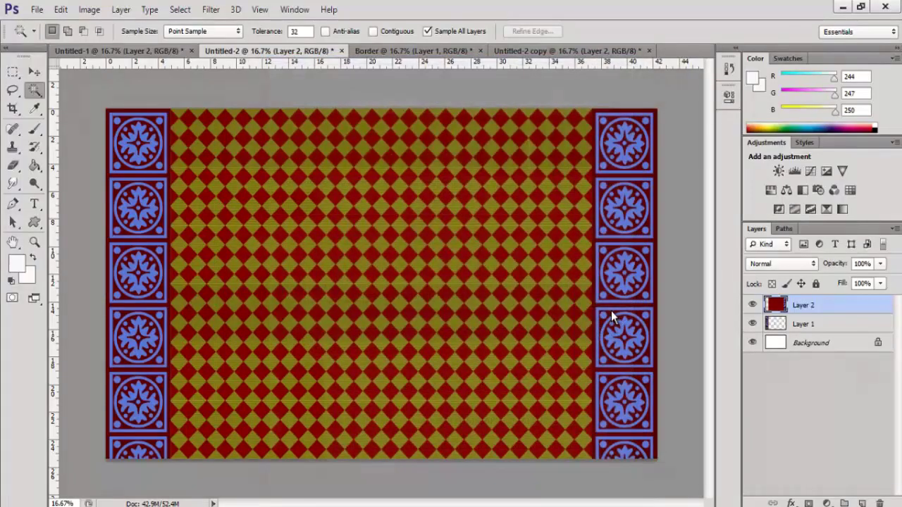
pyautogui.click(520, 127)
# Close Untitled-2 without saving and duplicate Untitled-2 copy as Untitled-2 copy 2.
pyautogui.click(341, 51)
pyautogui.click(480, 207)
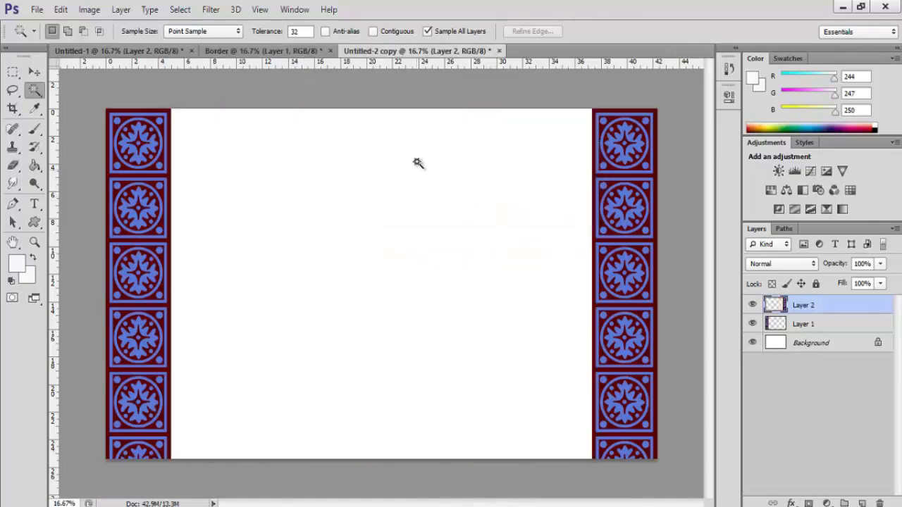
pyautogui.click(89, 9)
pyautogui.click(140, 199)
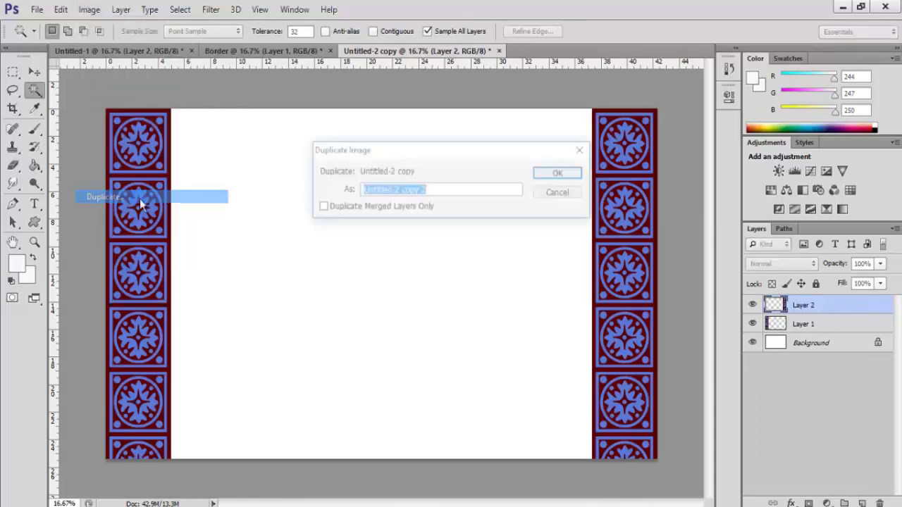
pyautogui.click(558, 174)
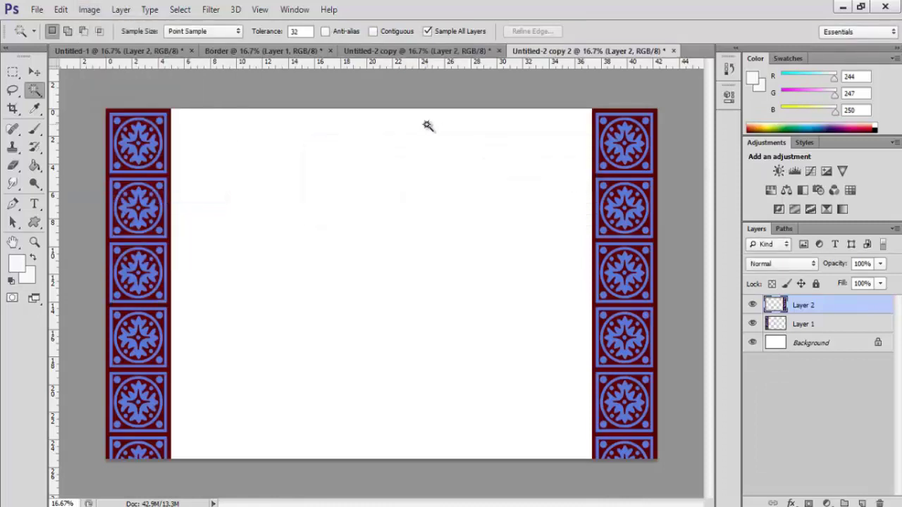
# Fill Untitled-2 copy's white centre with the orange and green motif pattern, then deselect.
pyautogui.click(393, 47)
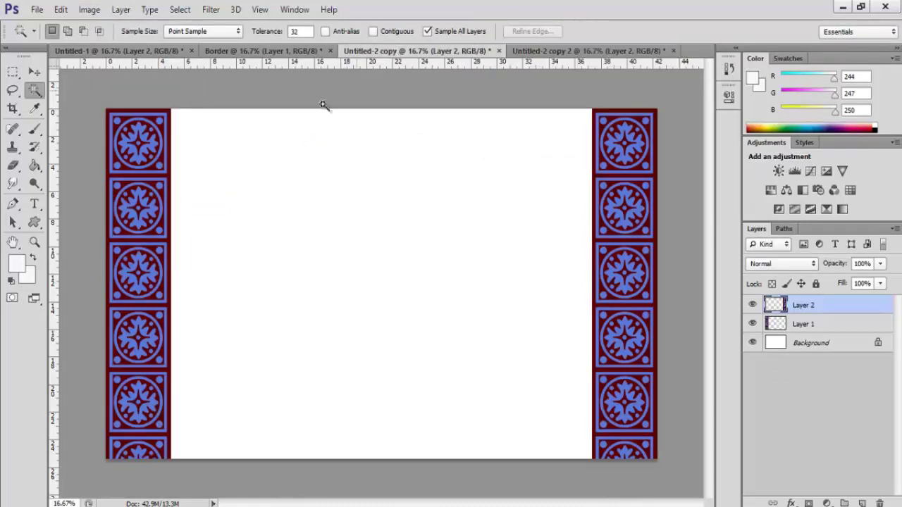
pyautogui.click(310, 199)
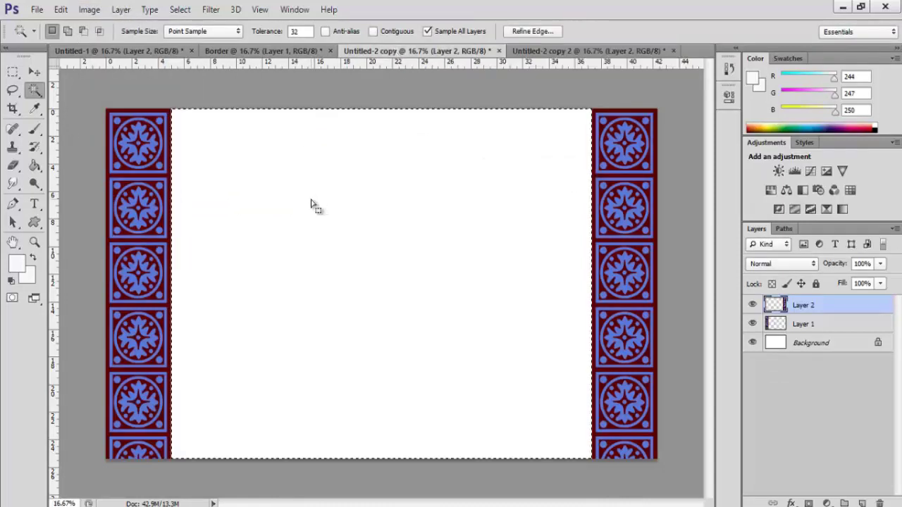
pyautogui.click(62, 9)
pyautogui.click(117, 200)
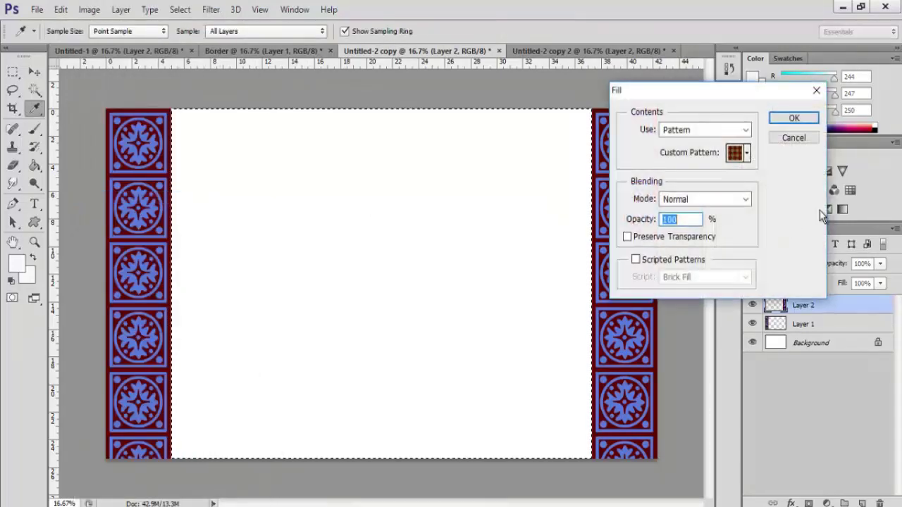
pyautogui.click(747, 154)
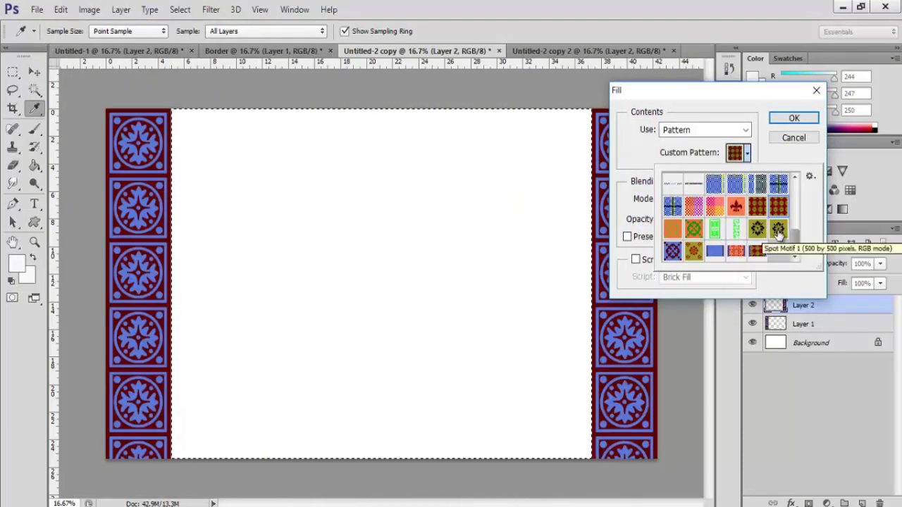
pyautogui.click(695, 234)
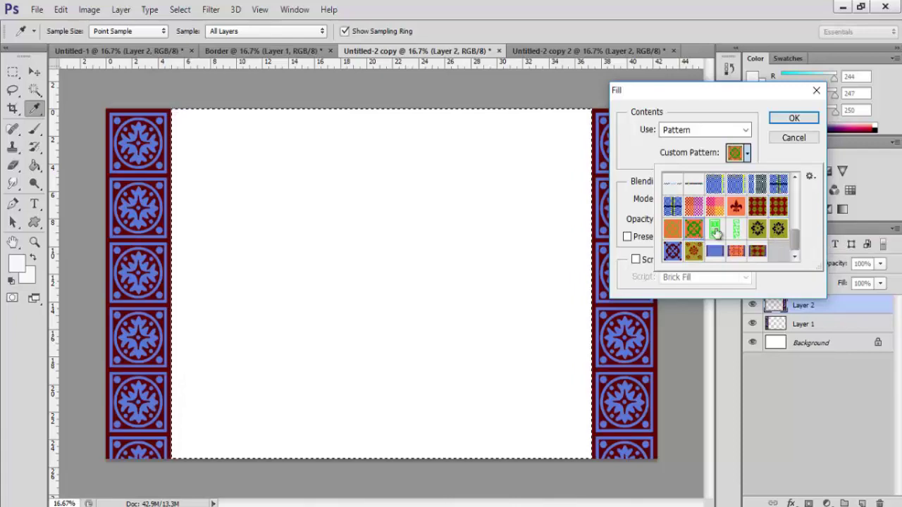
pyautogui.click(792, 119)
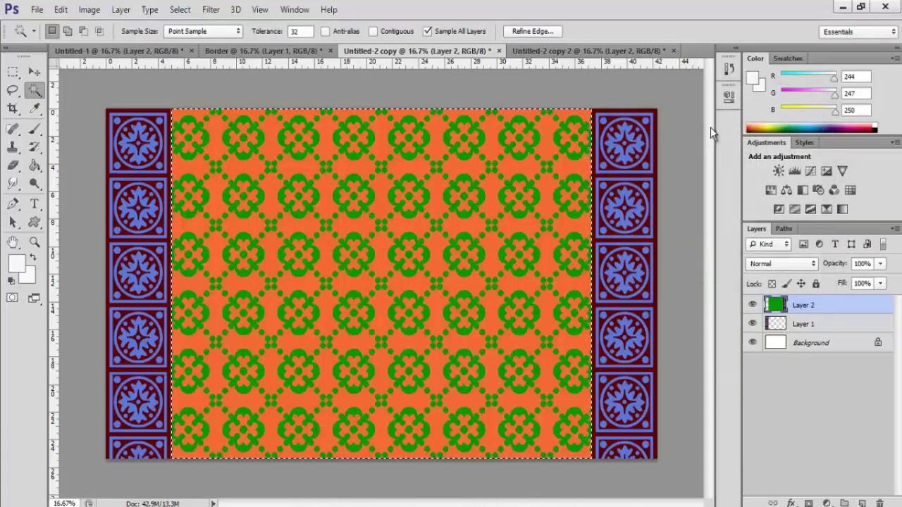
pyautogui.rightClick(498, 204)
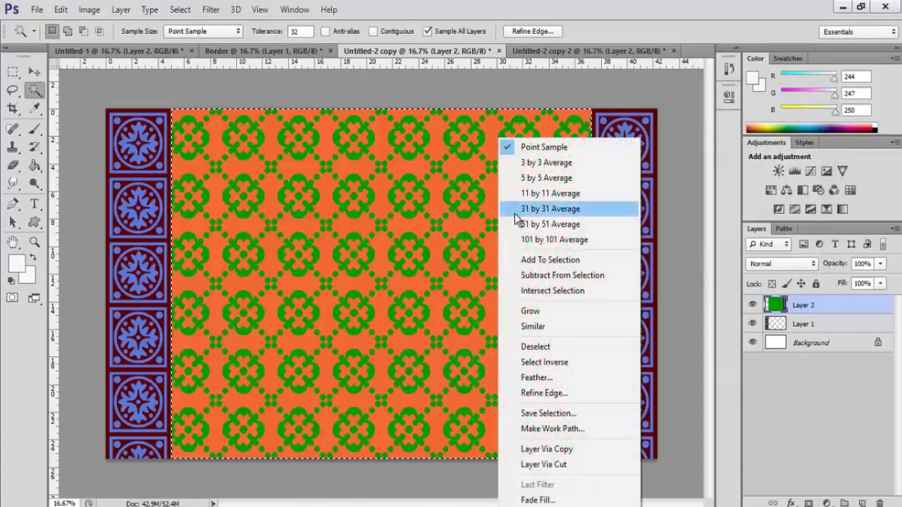
pyautogui.click(532, 347)
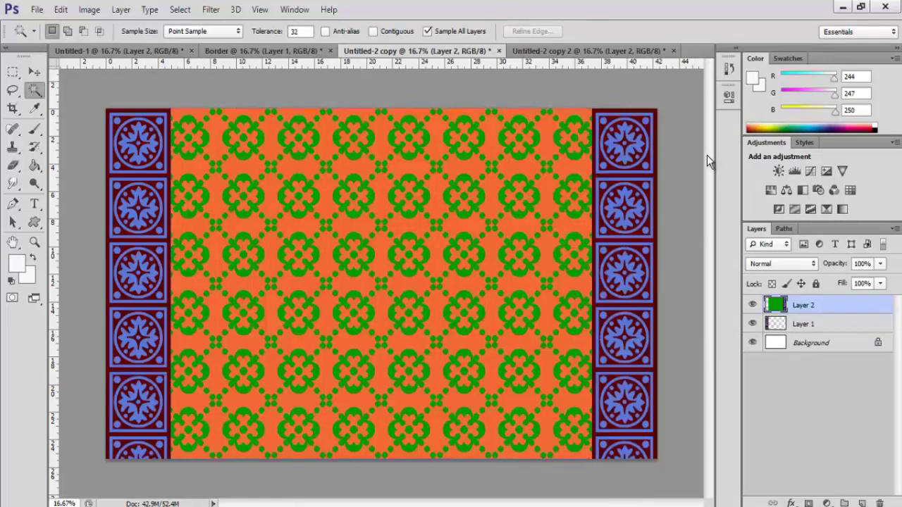
# Define the design as a pattern named Untitled-2 copy.
pyautogui.click(61, 9)
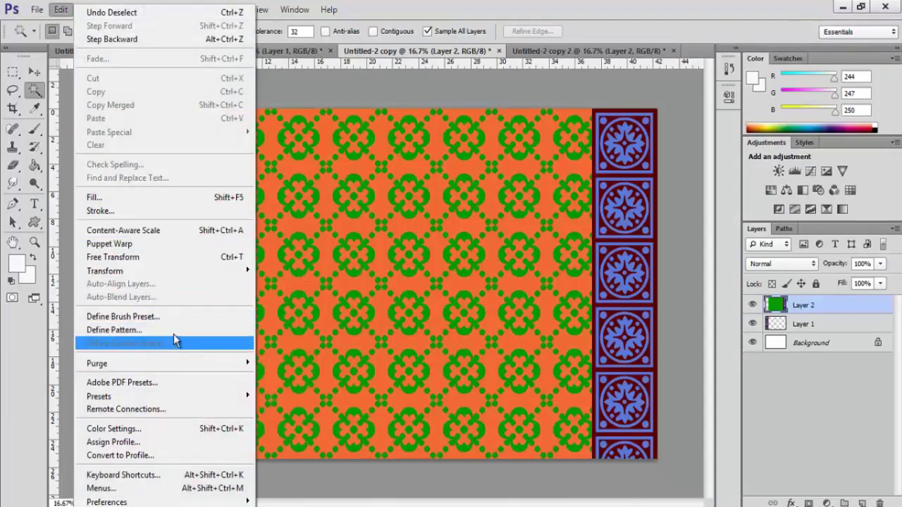
pyautogui.click(176, 331)
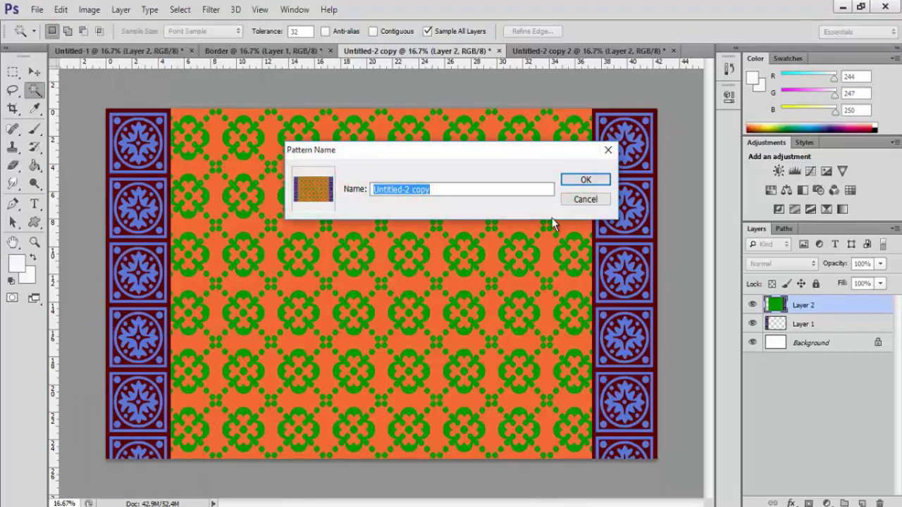
pyautogui.click(585, 180)
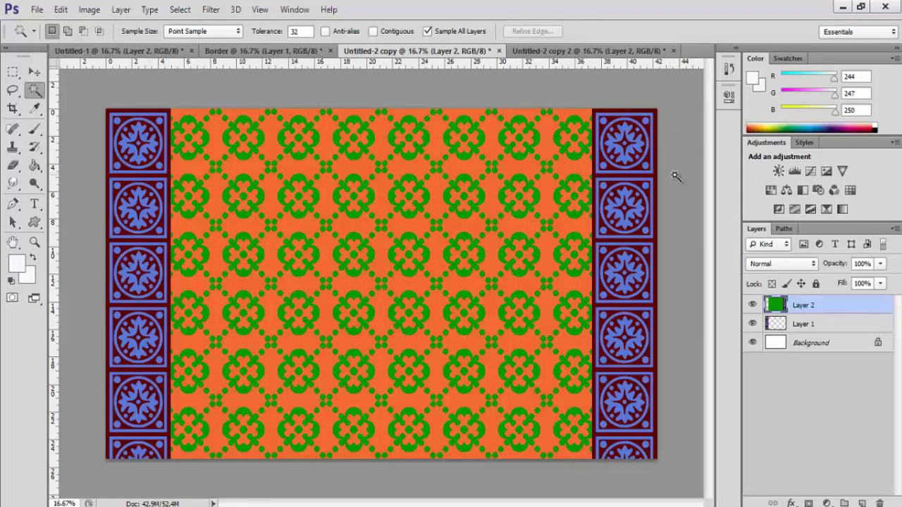
# Fill Untitled-2 copy 2's centre with the olive black-flower pattern, then deselect.
pyautogui.click(538, 47)
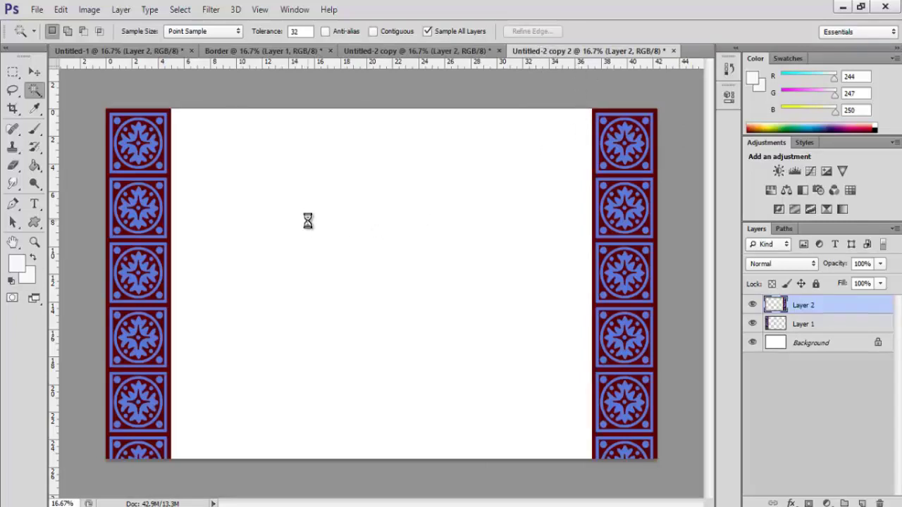
pyautogui.click(62, 9)
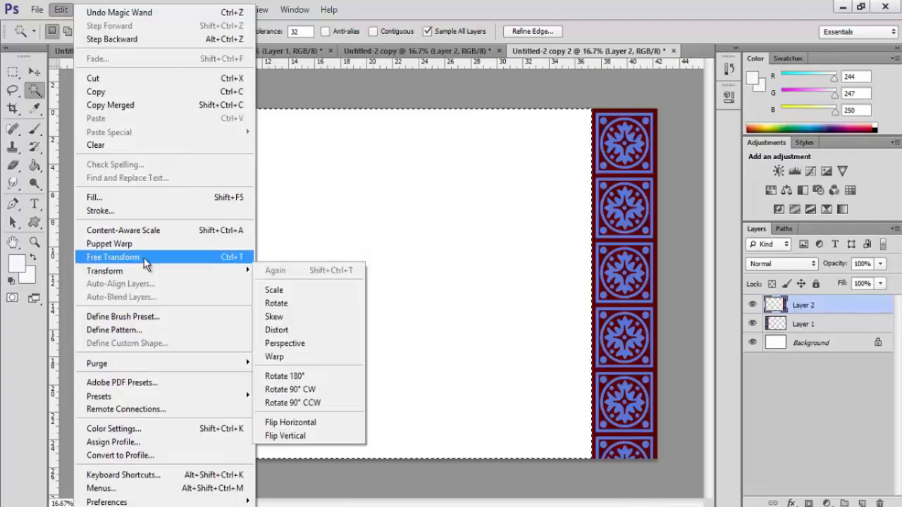
pyautogui.click(129, 197)
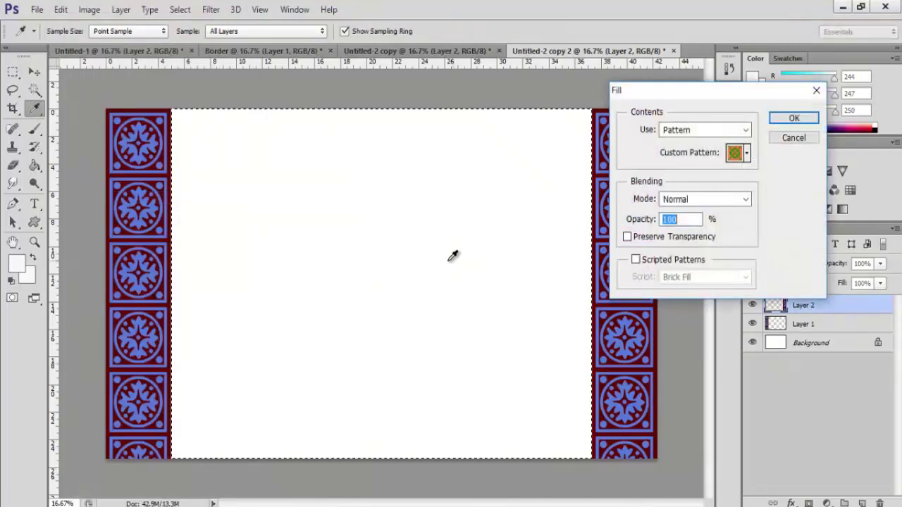
pyautogui.click(747, 153)
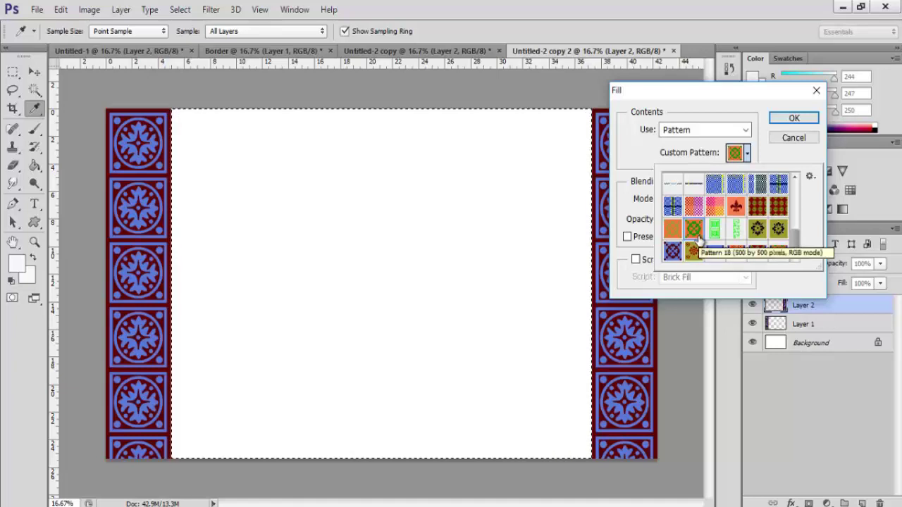
pyautogui.click(775, 227)
pyautogui.click(793, 121)
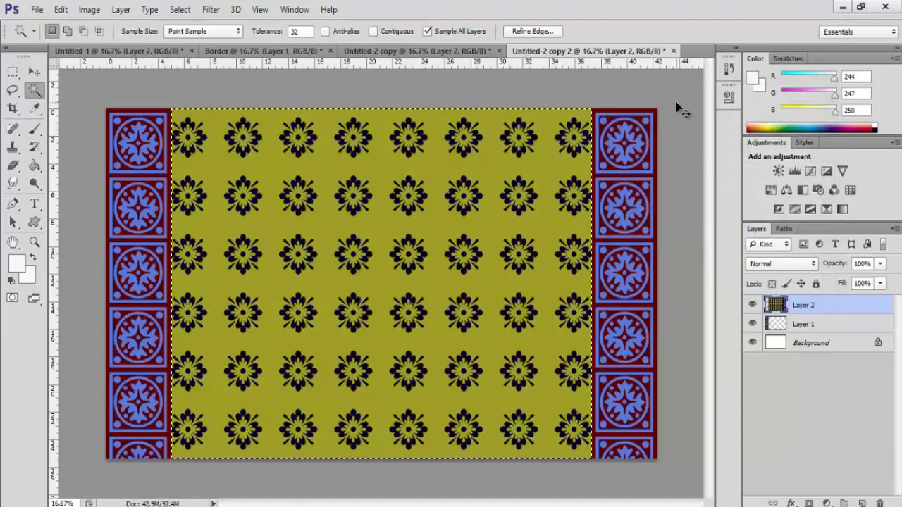
pyautogui.hotkey('ctrl', 'd')
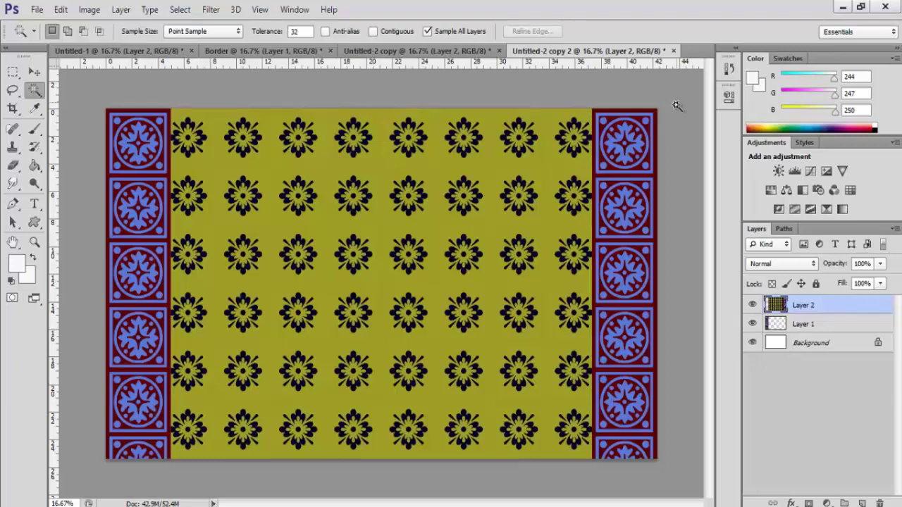
# Define the olive design as a pattern named Untitled-2 copy 2.
pyautogui.click(66, 13)
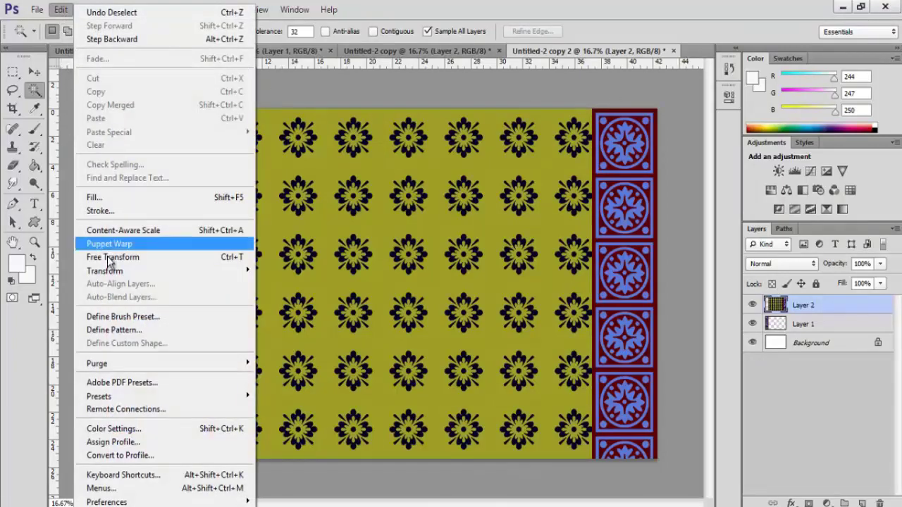
pyautogui.click(115, 329)
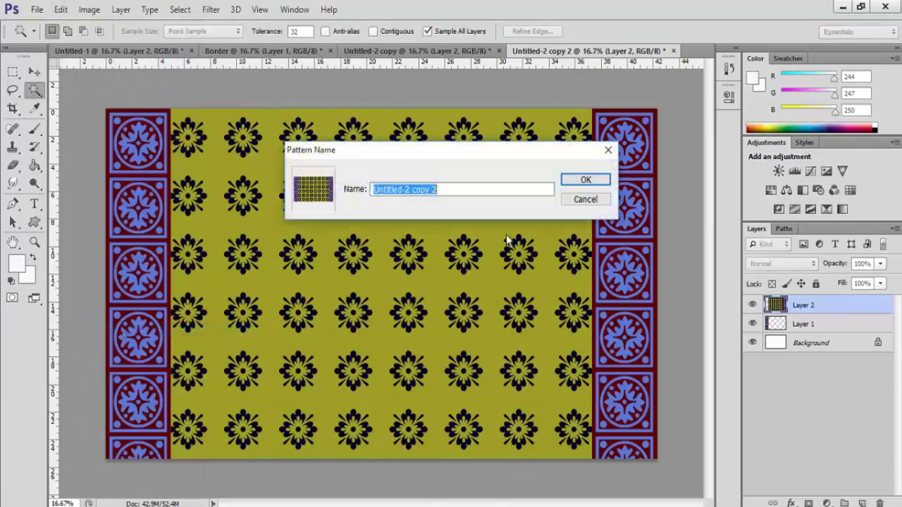
pyautogui.click(585, 180)
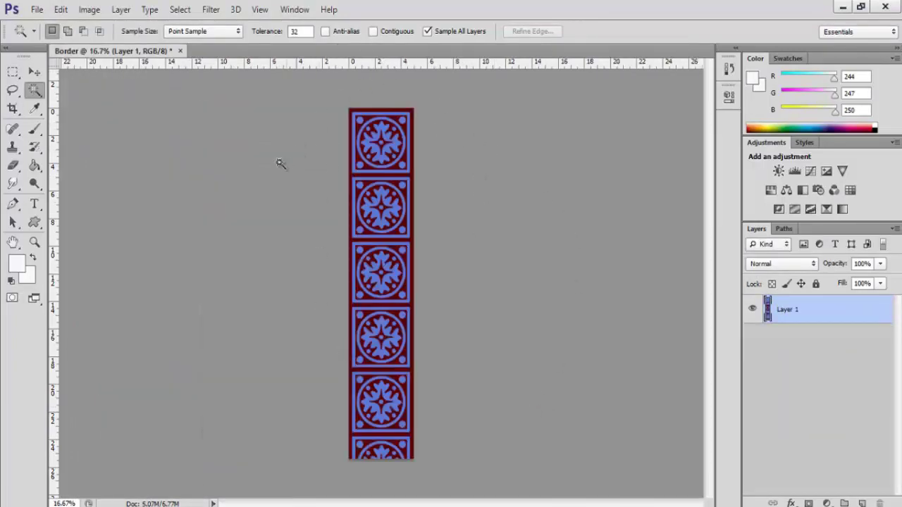
# Resize the Border strip to a 2.5 cm document width (295 × 1499 pixels).
pyautogui.click(89, 9)
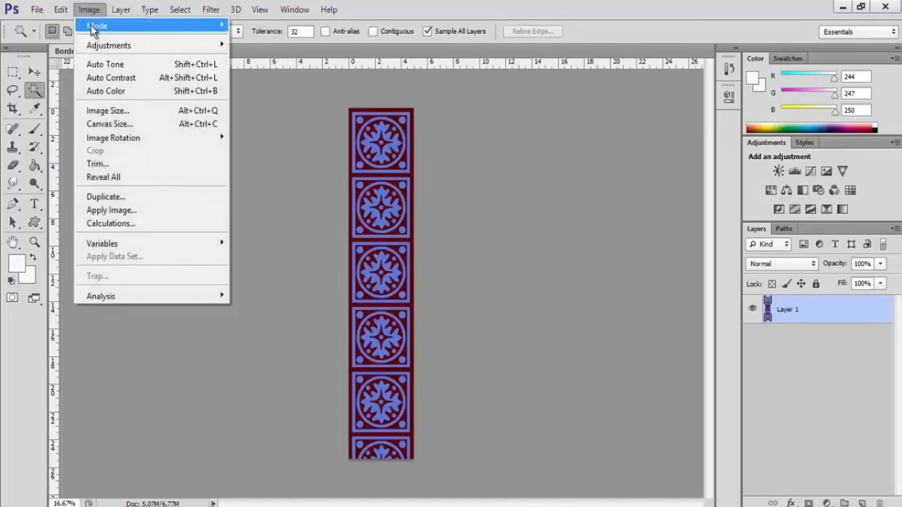
pyautogui.click(141, 111)
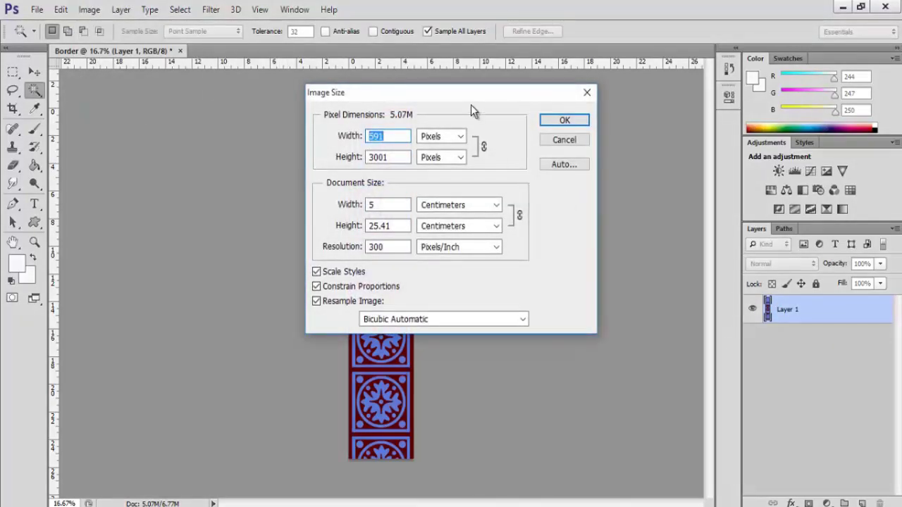
pyautogui.moveTo(485, 95); pyautogui.dragTo(661, 109)
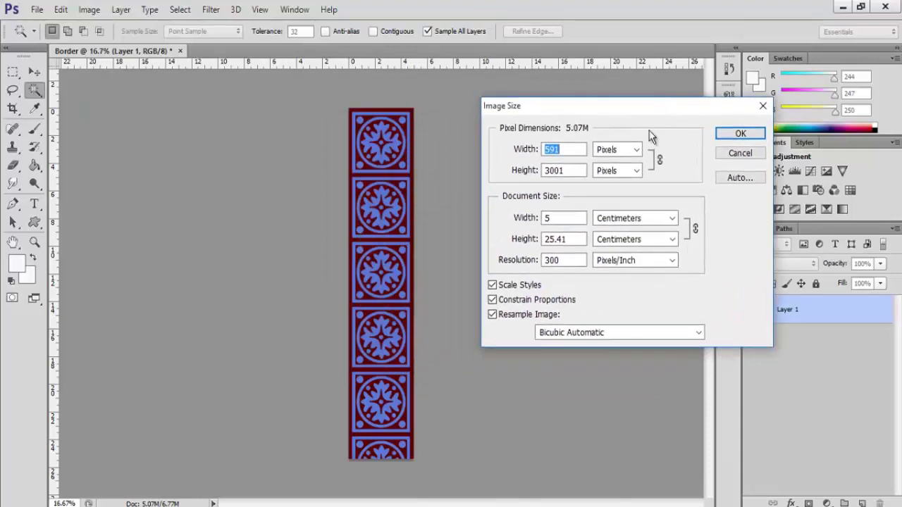
pyautogui.click(547, 218)
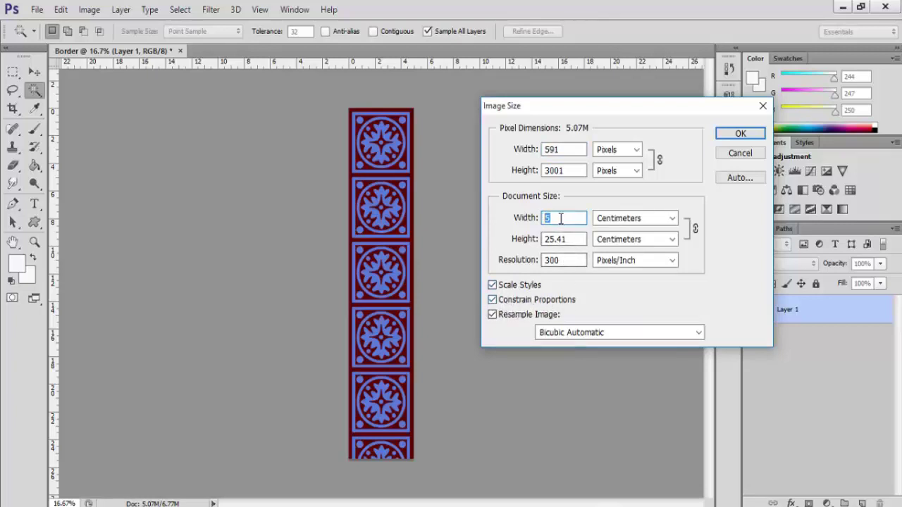
pyautogui.write('2.5')
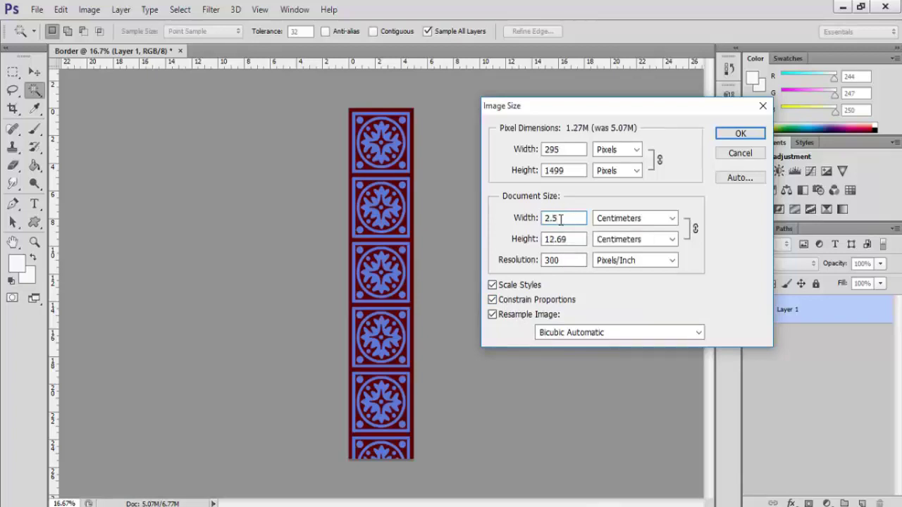
pyautogui.click(737, 133)
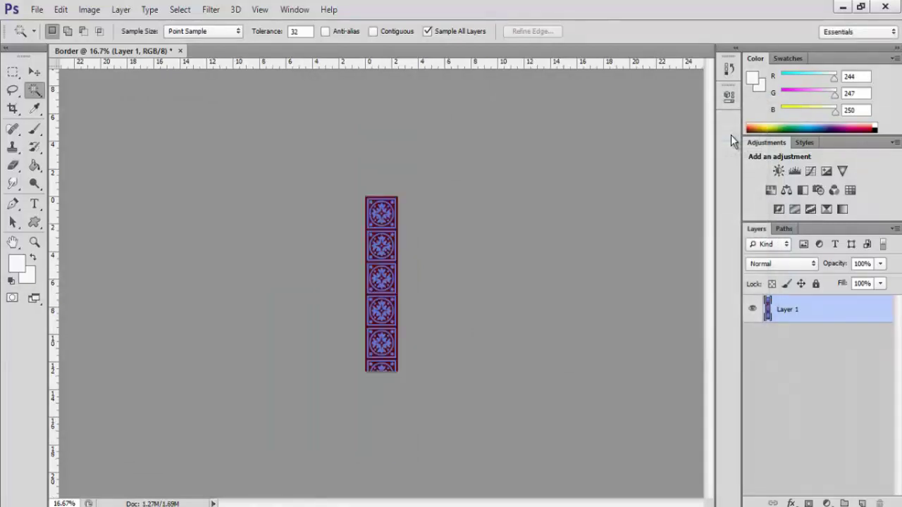
# Create a white 5000 × 3000 pixel document and float the Border window beside it.
pyautogui.hotkey('ctrl', 'n')
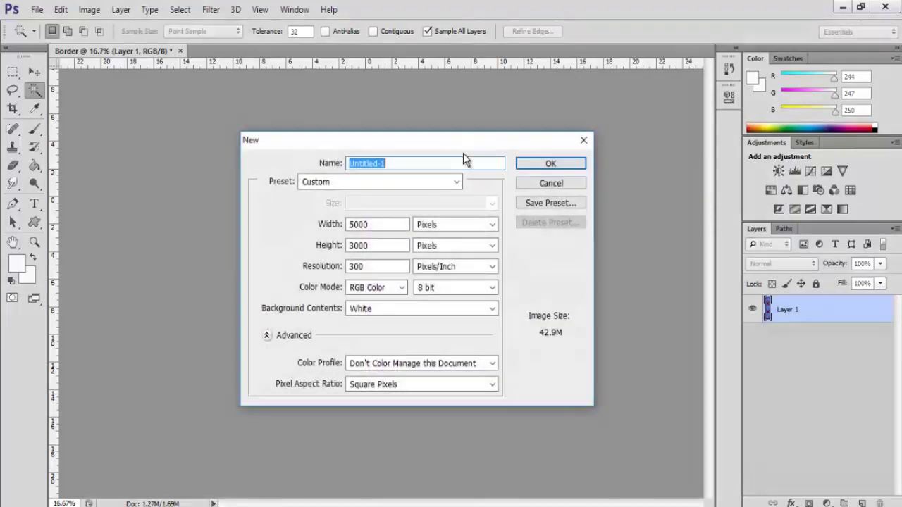
pyautogui.click(530, 164)
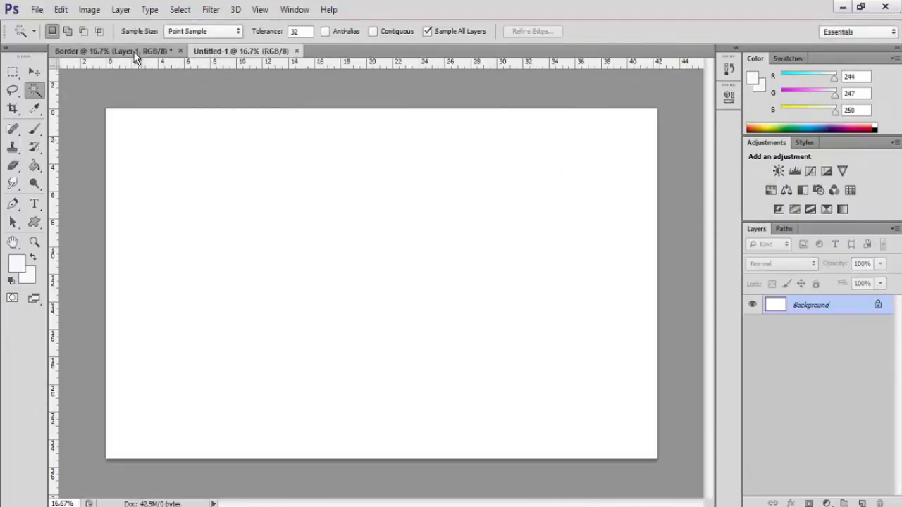
pyautogui.moveTo(136, 56); pyautogui.dragTo(501, 149)
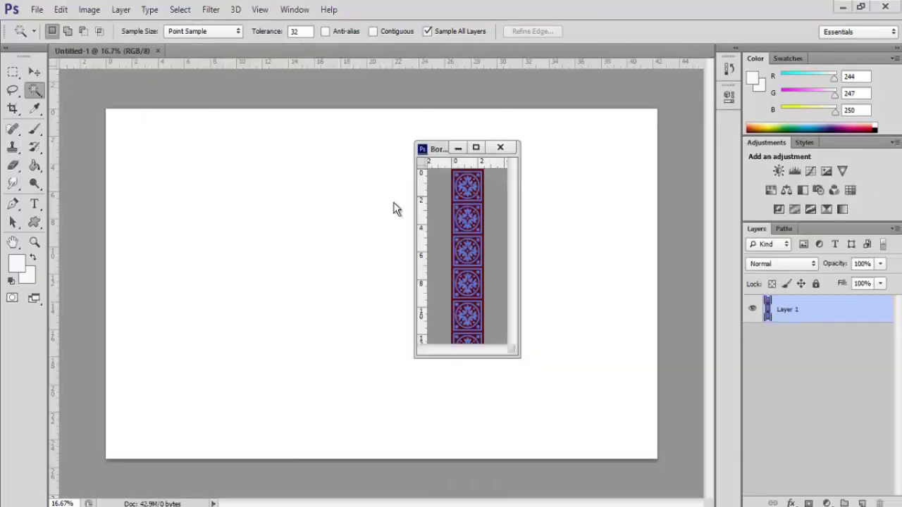
# Drag three copies of the Border strip into Untitled-1, stacking them down the left edge.
pyautogui.click(34, 75)
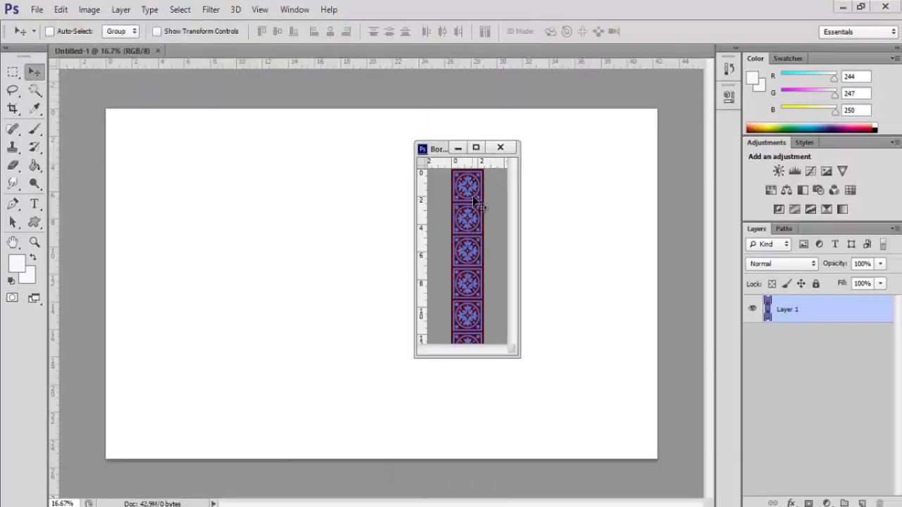
pyautogui.moveTo(478, 203); pyautogui.dragTo(128, 152)
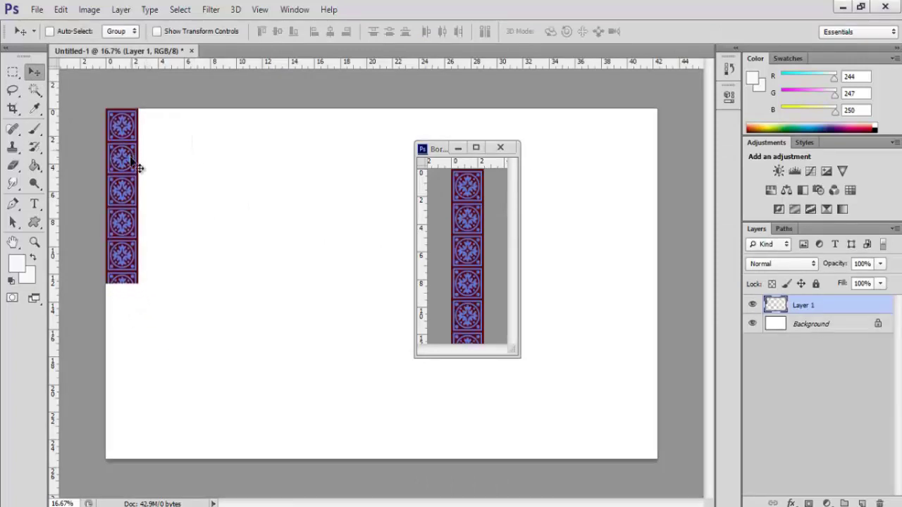
pyautogui.click(451, 265)
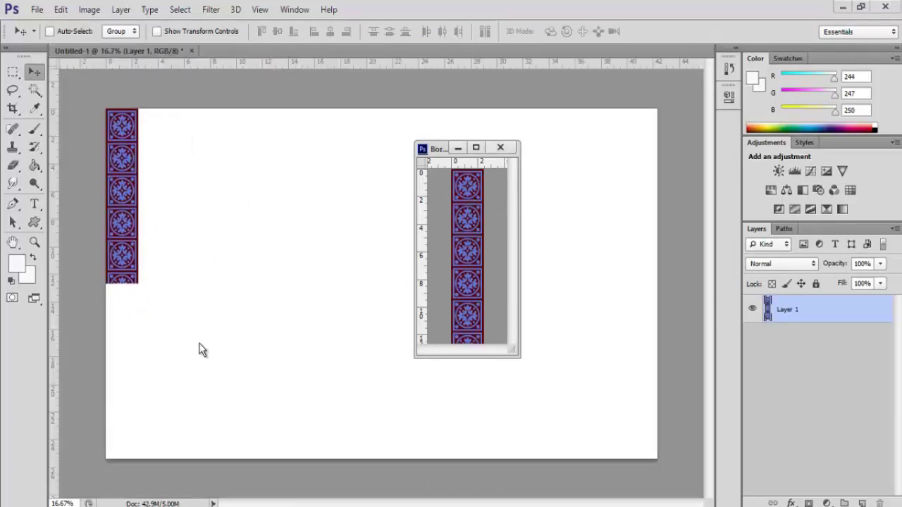
pyautogui.moveTo(459, 213); pyautogui.dragTo(125, 310)
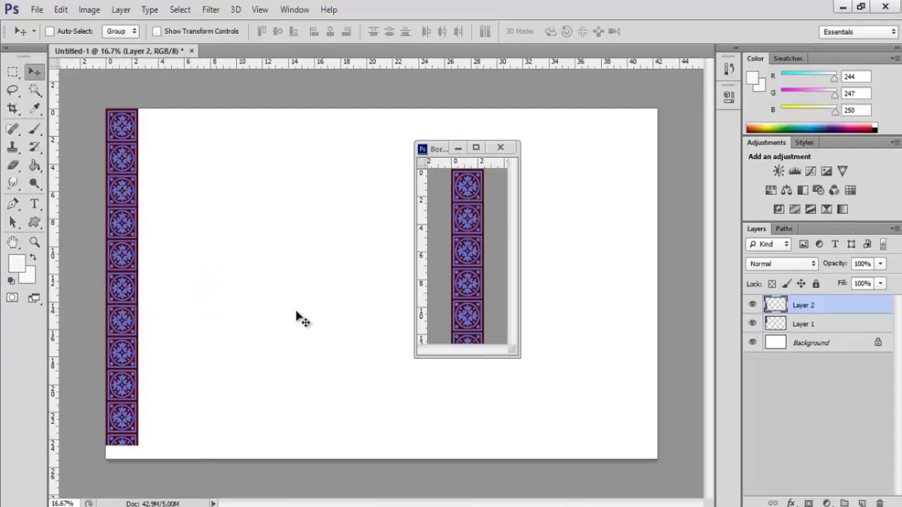
pyautogui.click(467, 194)
pyautogui.moveTo(466, 208); pyautogui.dragTo(120, 459)
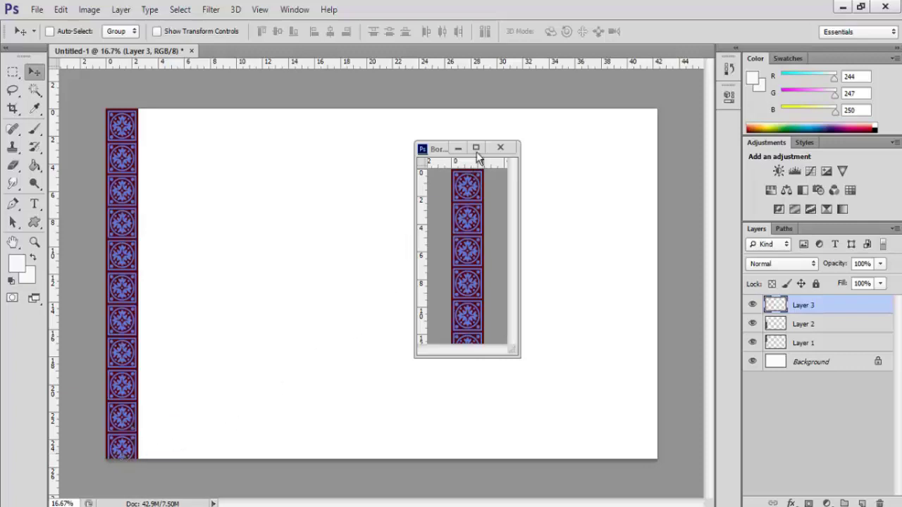
pyautogui.moveTo(433, 147); pyautogui.dragTo(244, 67)
pyautogui.click(150, 50)
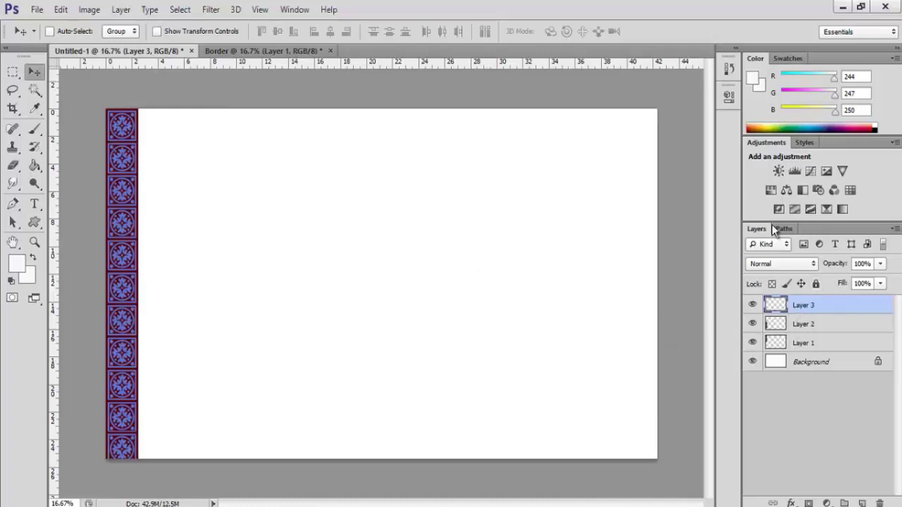
# Duplicate Layers 1–3 and move the copies to form a right-edge border column.
pyautogui.keyDown('shift'); pyautogui.click(811, 344); pyautogui.keyUp('shift')
pyautogui.rightClick(810, 344)
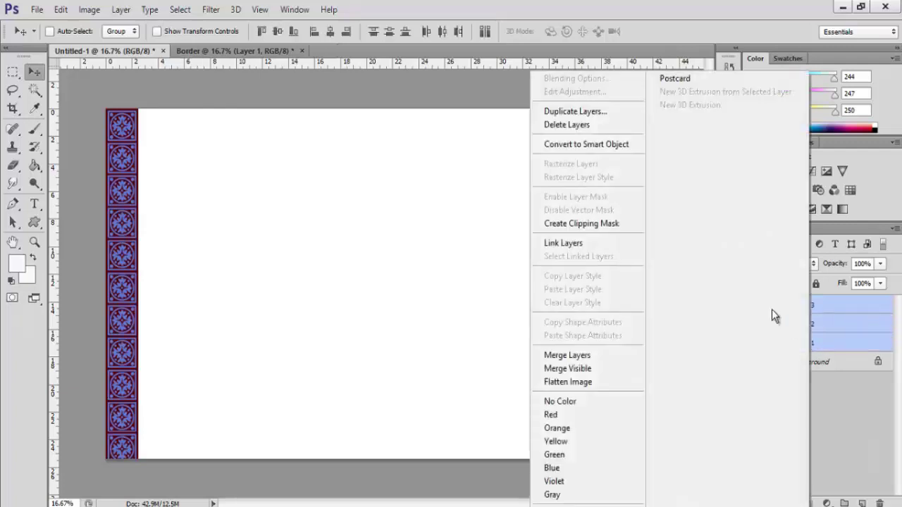
pyautogui.click(591, 113)
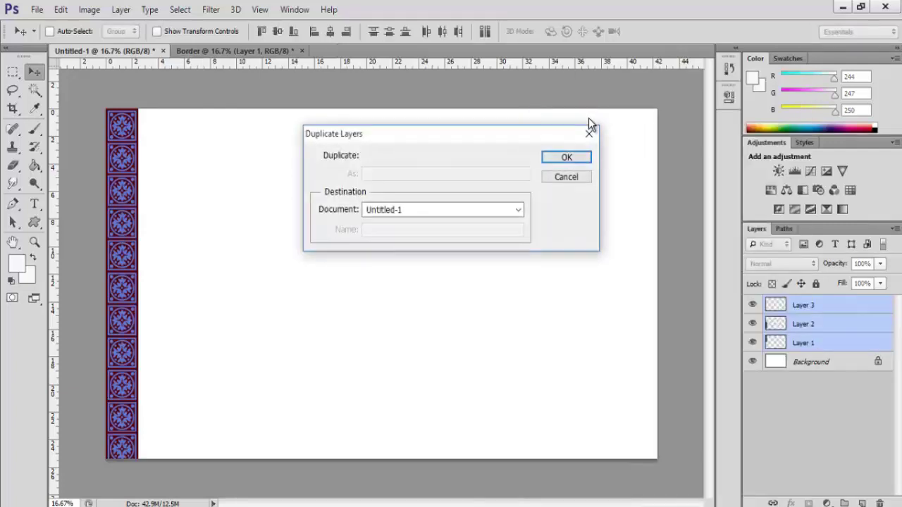
pyautogui.click(573, 157)
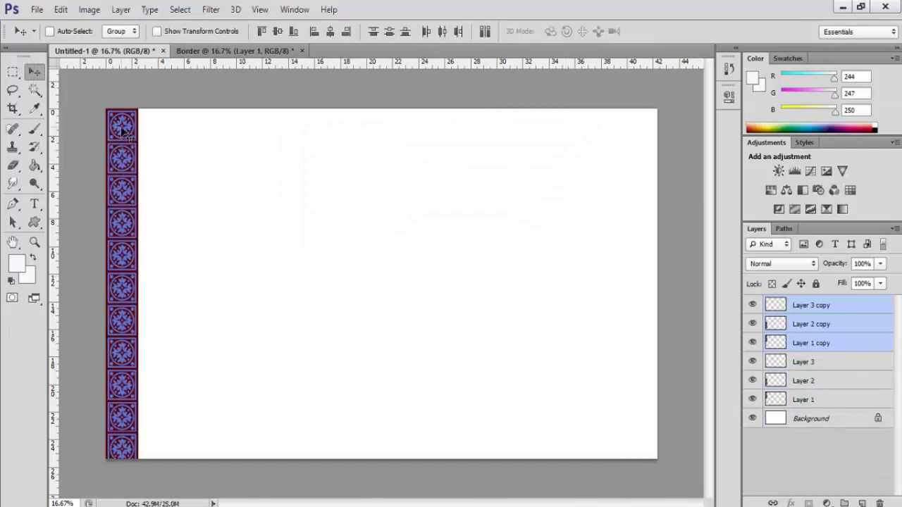
pyautogui.moveTo(124, 131); pyautogui.dragTo(645, 125)
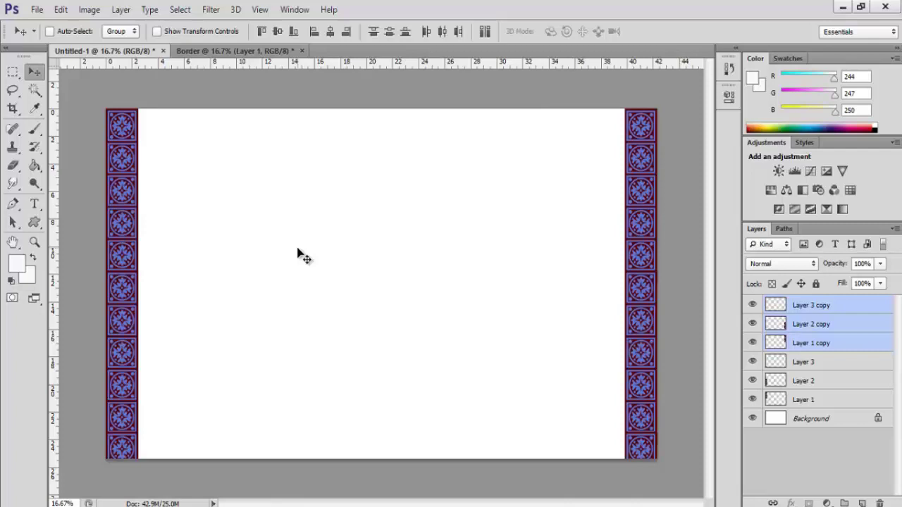
# Duplicate the document as Untitled-1 copy, then return to Untitled-1.
pyautogui.click(89, 10)
pyautogui.click(124, 200)
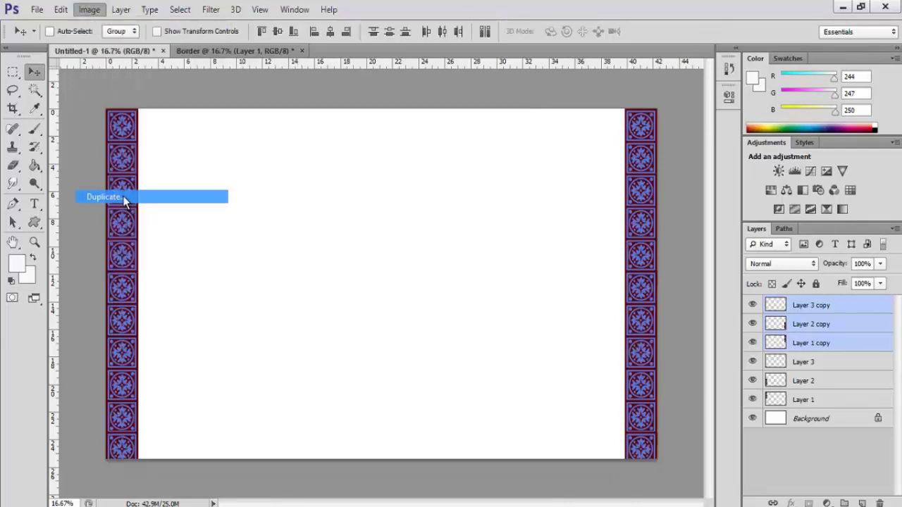
pyautogui.click(570, 176)
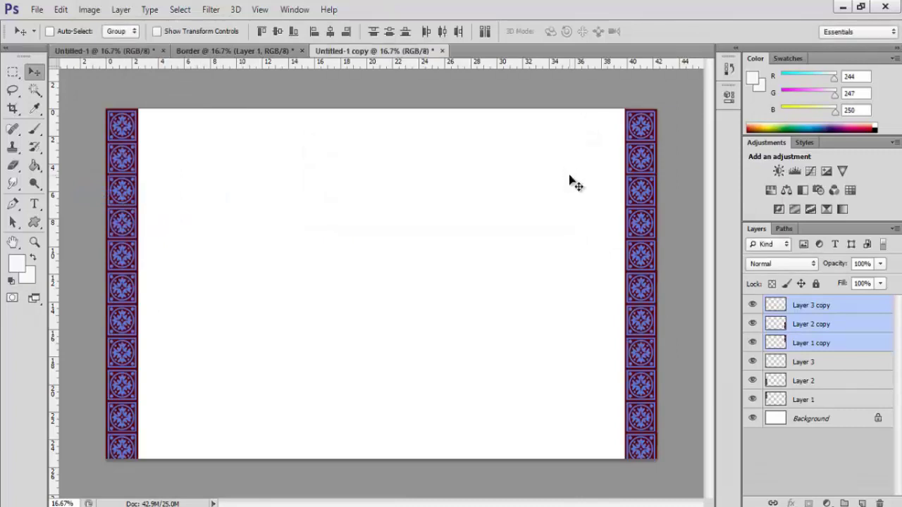
pyautogui.click(109, 50)
# Magic Wand-select the white area between the borders on the Background layer.
pyautogui.click(35, 90)
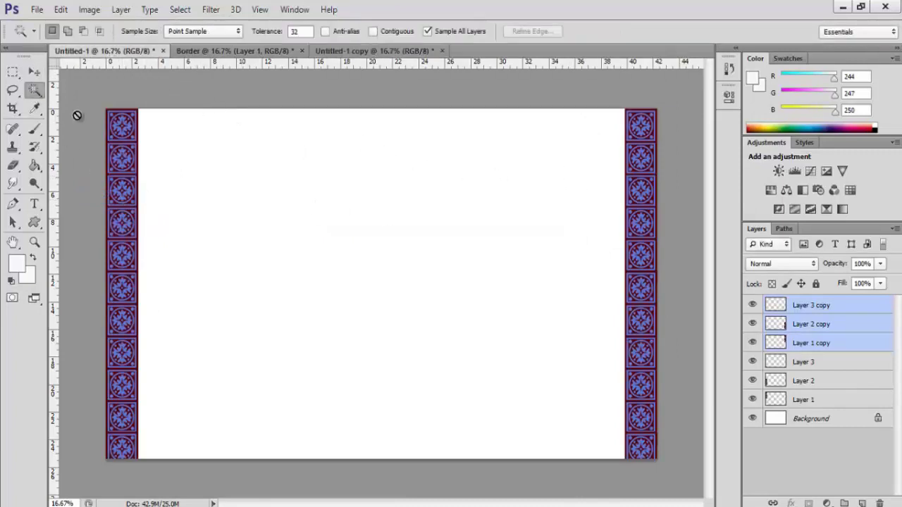
pyautogui.click(340, 198)
pyautogui.click(460, 206)
pyautogui.click(810, 420)
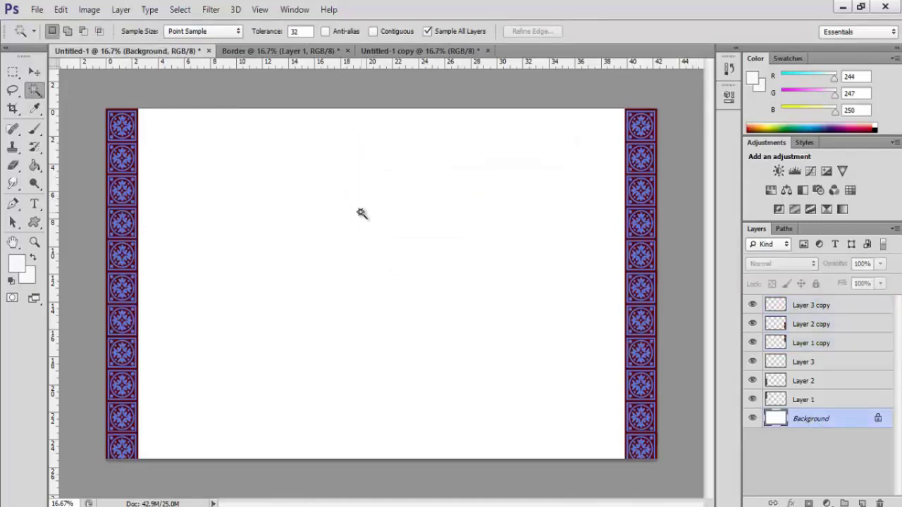
pyautogui.click(360, 219)
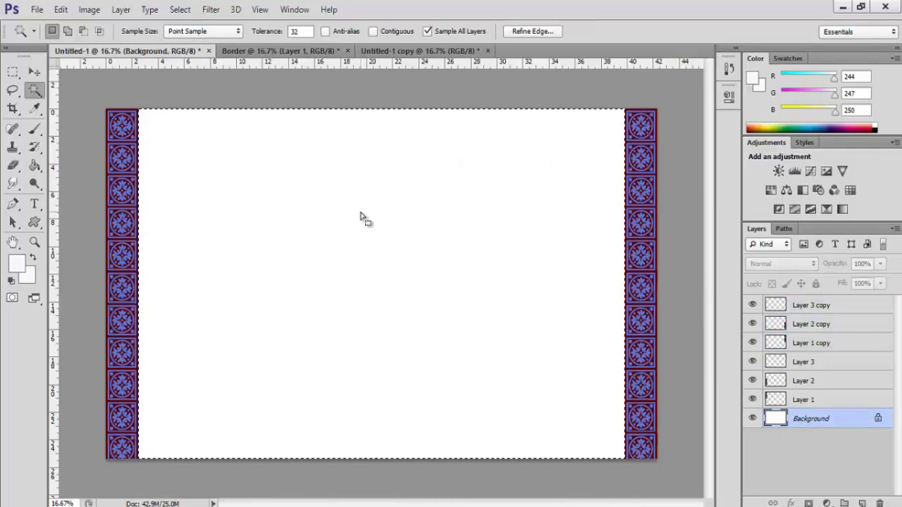
# Fill the selection with the olive flower pattern, then deselect and reselect it.
pyautogui.click(60, 9)
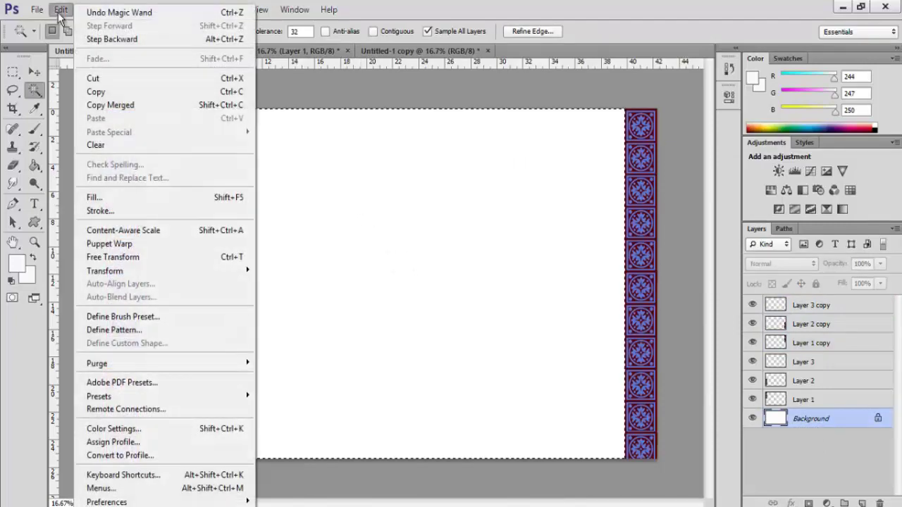
pyautogui.click(102, 200)
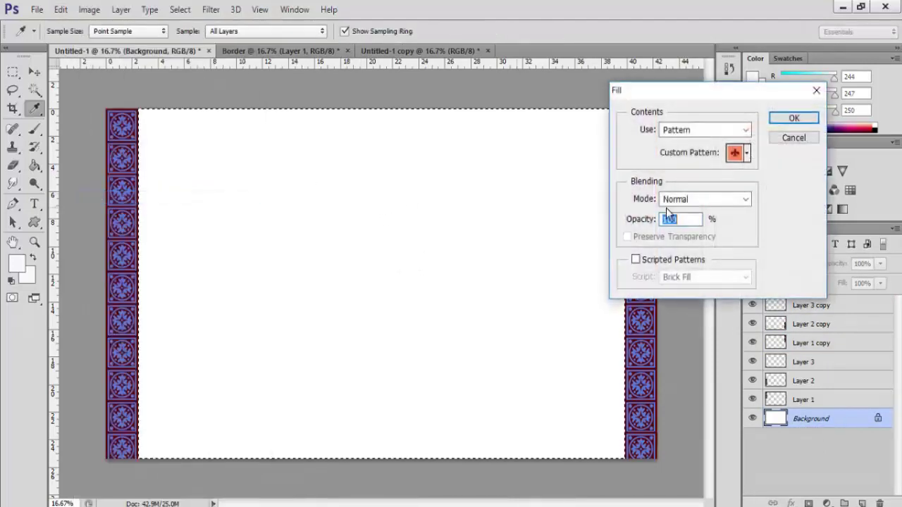
pyautogui.click(748, 153)
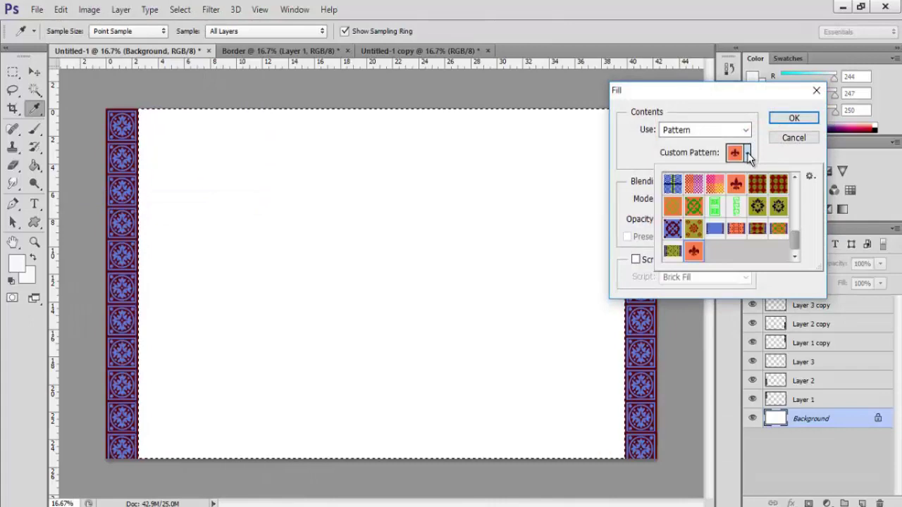
pyautogui.click(778, 206)
pyautogui.click(793, 118)
pyautogui.click(793, 119)
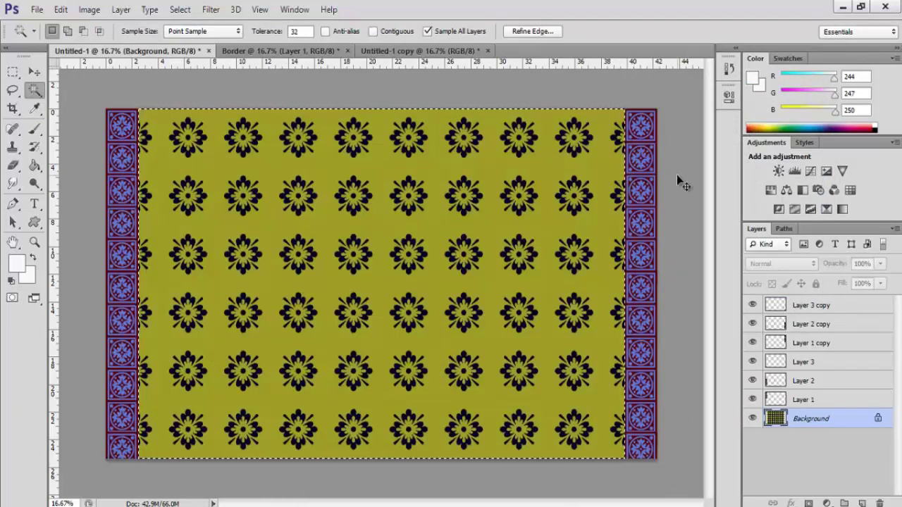
pyautogui.hotkey('ctrl', 'd')
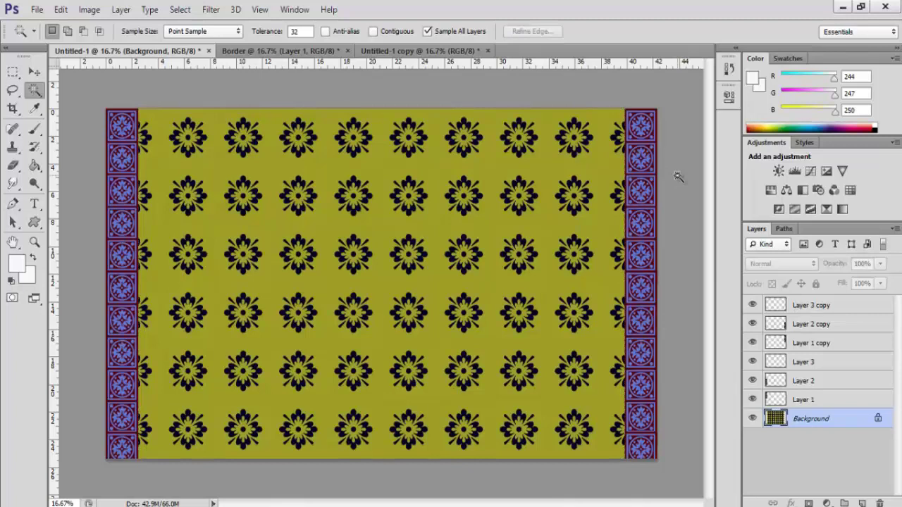
pyautogui.press('m')
pyautogui.hotkey('ctrl', 'shift', 'd')
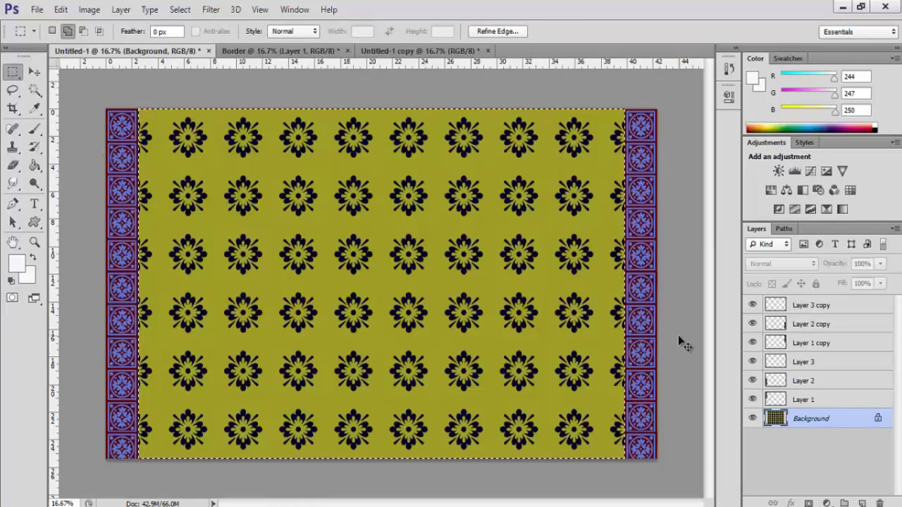
# Scale the pattern-filled area down to 54.13% toward the lower-left corner.
pyautogui.hotkey('ctrl', 't')
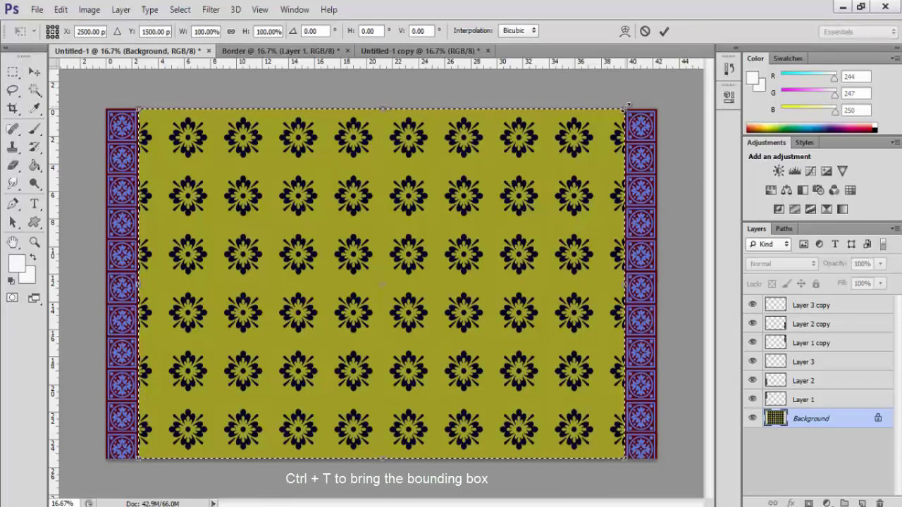
pyautogui.moveTo(625, 108); pyautogui.dragTo(411, 277)
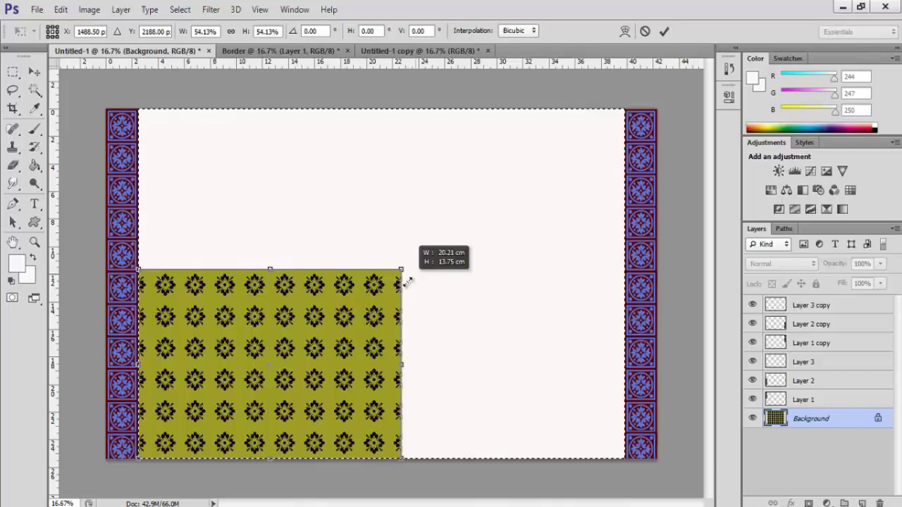
pyautogui.moveTo(407, 282); pyautogui.dragTo(414, 278)
pyautogui.press('Return')
pyautogui.press('m')
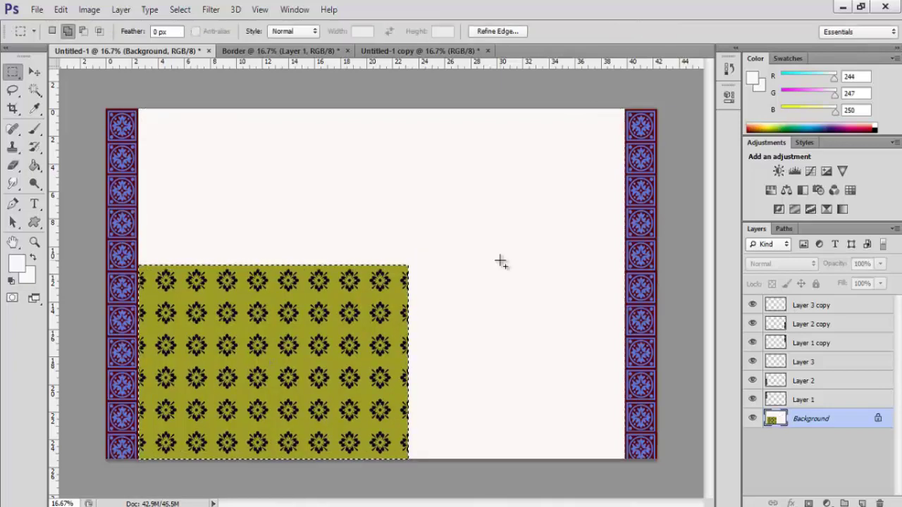
# Zoom in on the pattern's right edge and clear the selection.
pyautogui.hotkey('ctrl', '+')
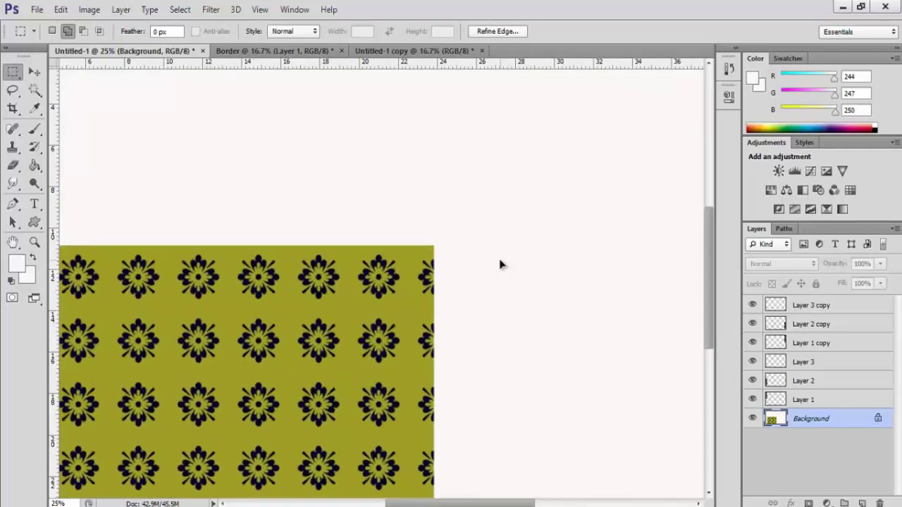
pyautogui.hotkey('ctrl', '+')
pyautogui.hotkey('ctrl', '+')
pyautogui.hotkey('ctrl', '+')
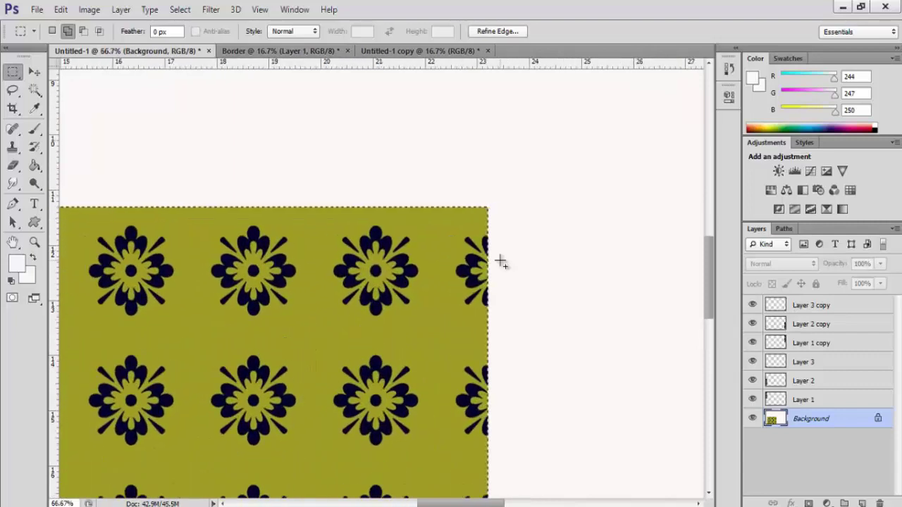
pyautogui.moveTo(328, 344); pyautogui.dragTo(418, 191)
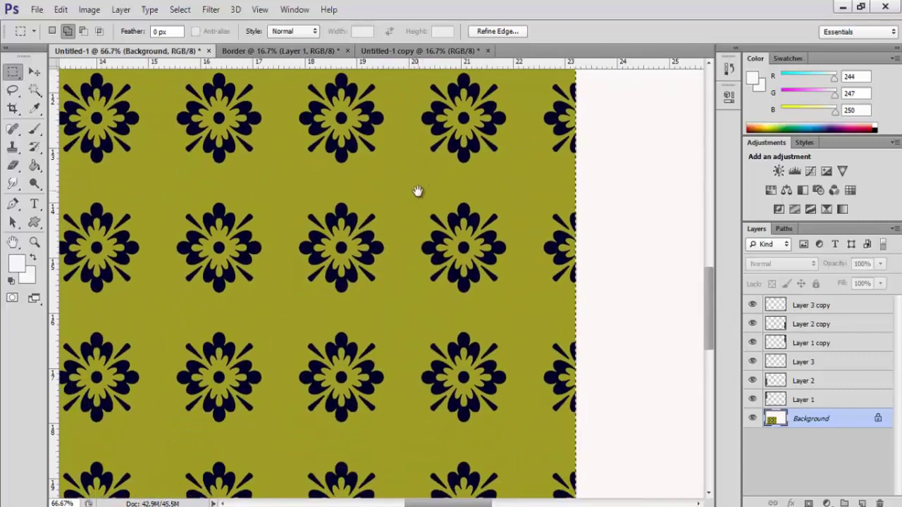
pyautogui.hotkey('ctrl', 'd')
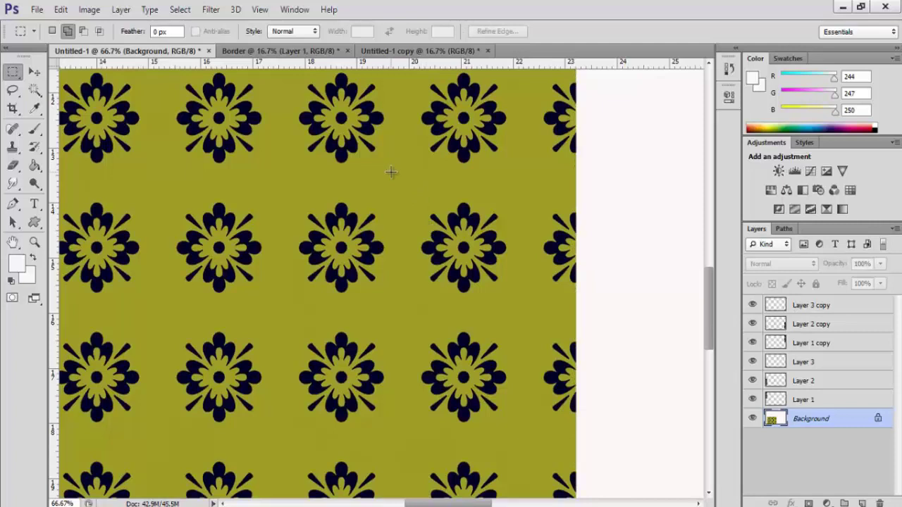
# Define a square around one navy flower motif as the pattern 'small motif'.
pyautogui.moveTo(391, 173); pyautogui.dragTo(534, 324)
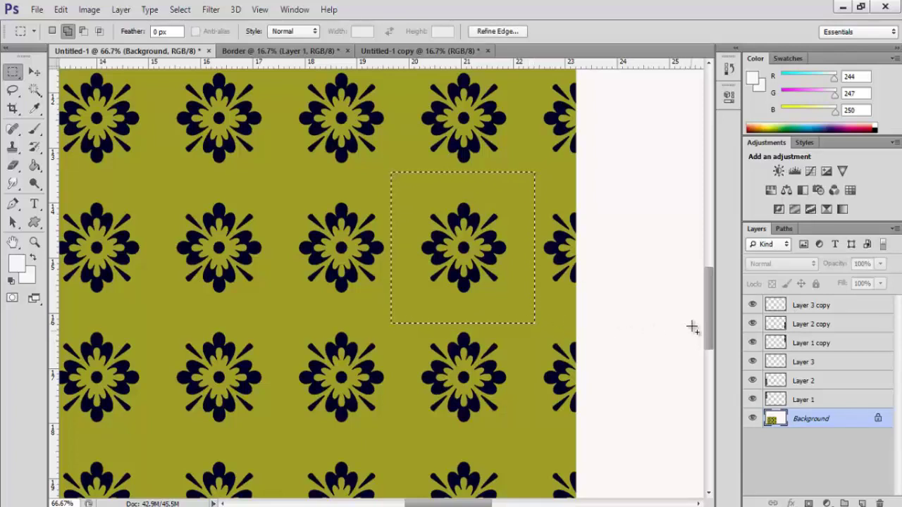
pyautogui.click(60, 9)
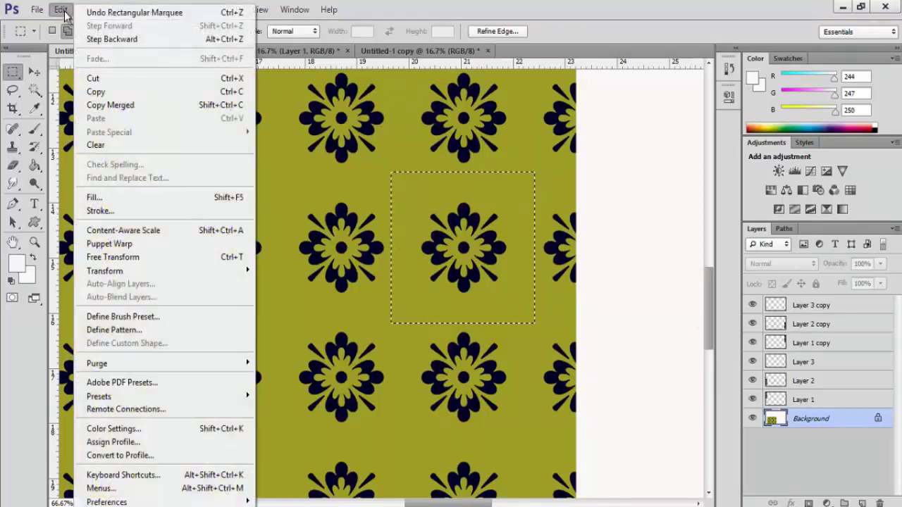
pyautogui.click(155, 331)
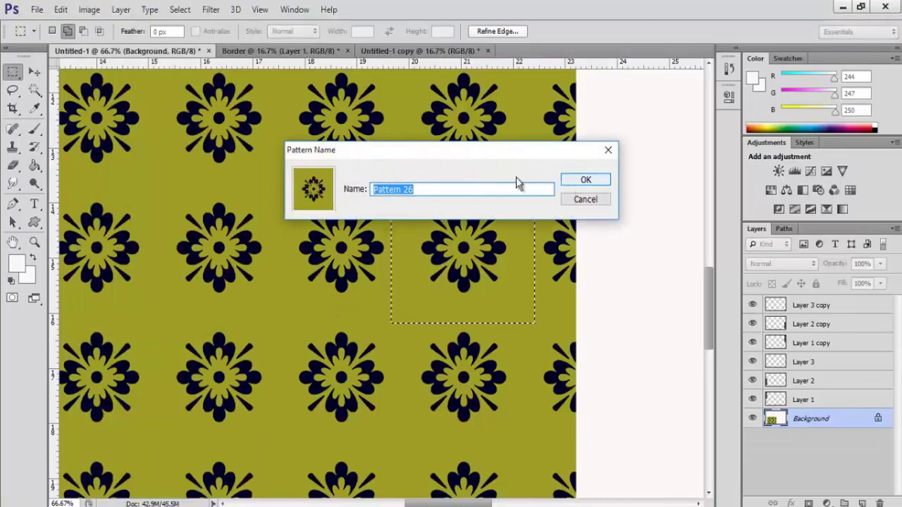
pyautogui.write('small')
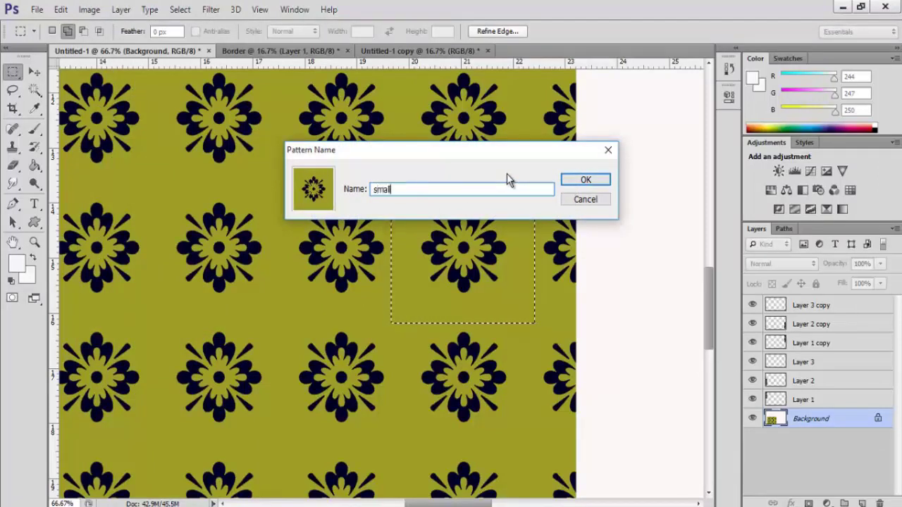
pyautogui.write(' motif')
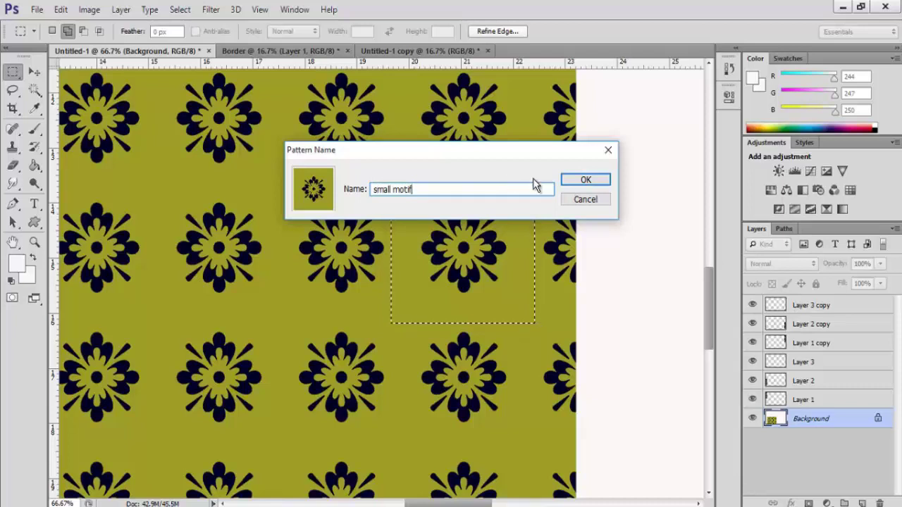
pyautogui.click(583, 179)
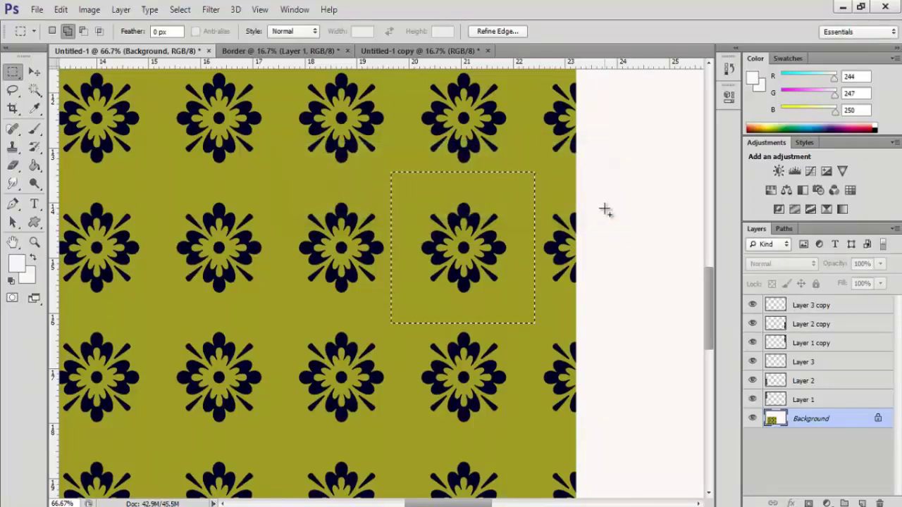
# In Untitled-1 copy, Magic Wand-select the white centre on the Background layer.
pyautogui.hotkey('ctrl', 'd')
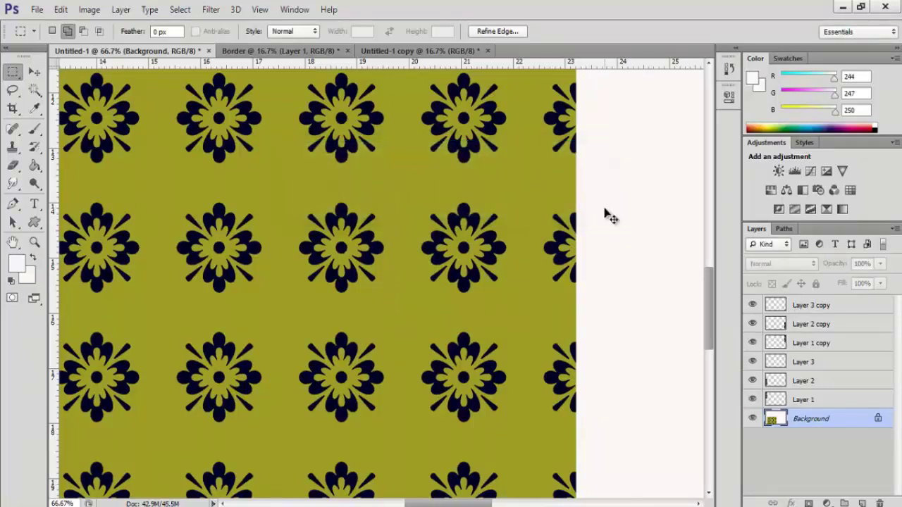
pyautogui.hotkey('ctrl', '+')
pyautogui.hotkey('ctrl', '-')
pyautogui.hotkey('ctrl', '-')
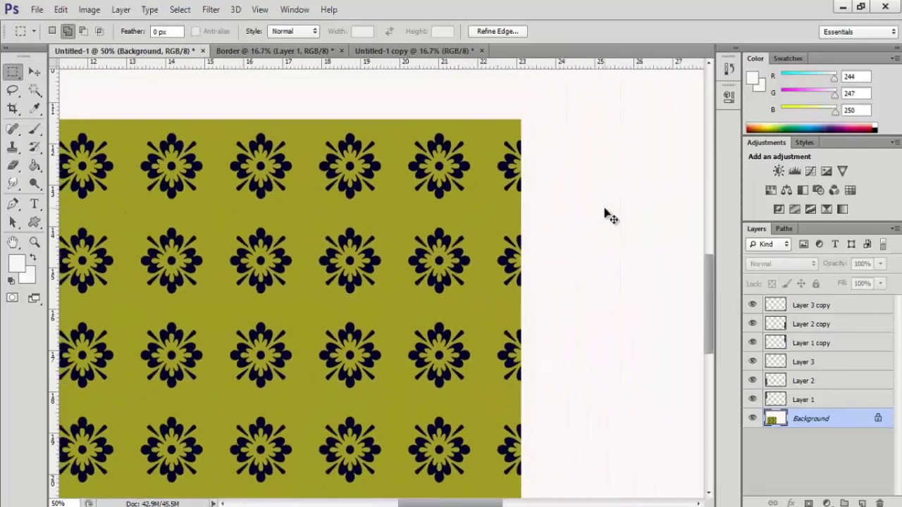
pyautogui.hotkey('ctrl', '-')
pyautogui.hotkey('ctrl', '-')
pyautogui.hotkey('ctrl', '-')
pyautogui.click(433, 50)
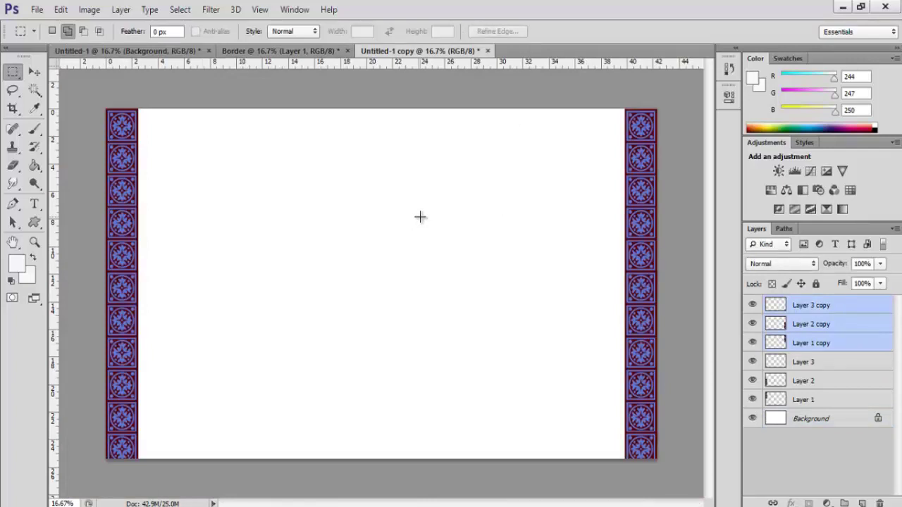
pyautogui.click(33, 90)
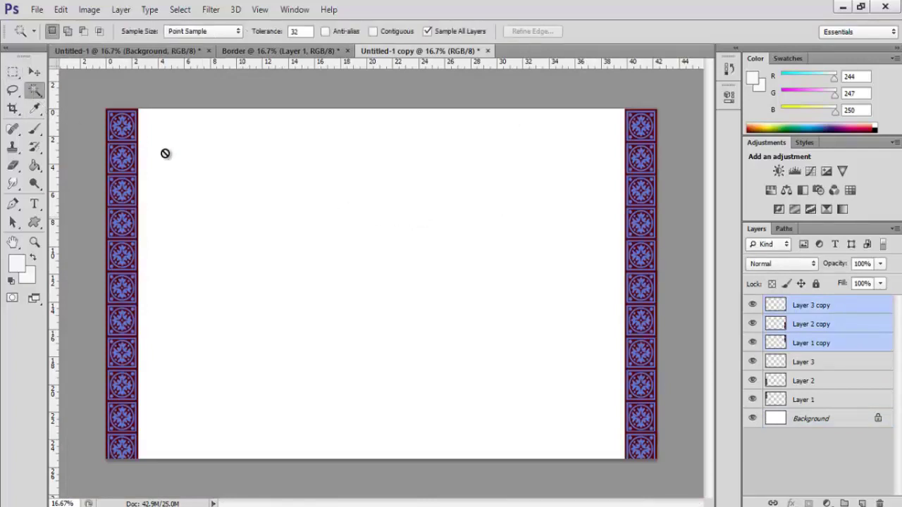
pyautogui.click(819, 420)
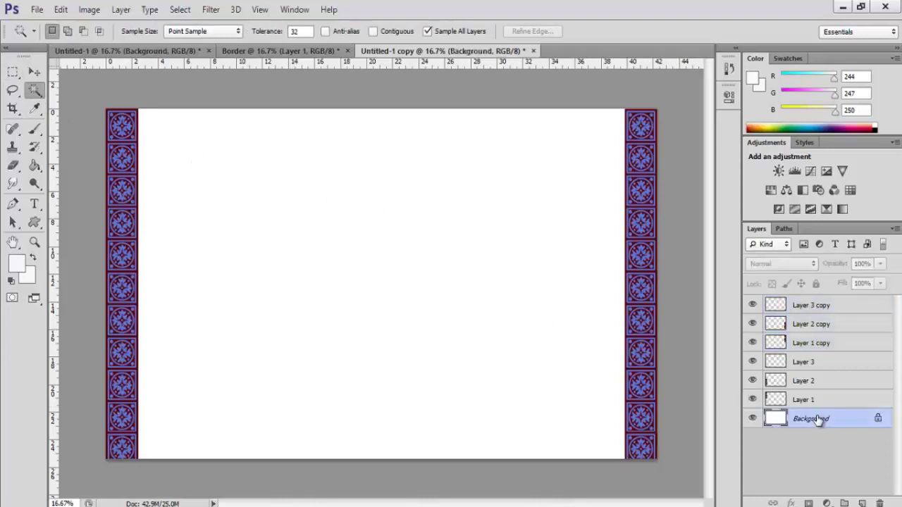
pyautogui.click(347, 228)
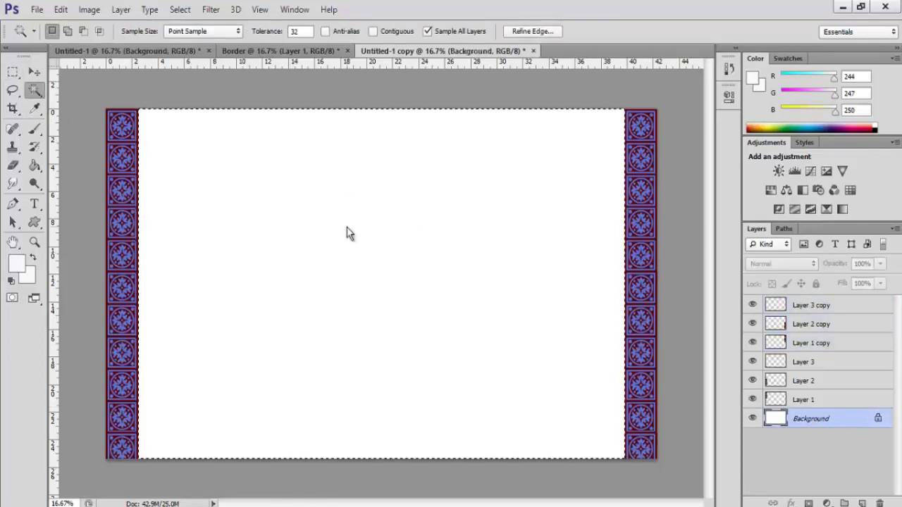
# Fill the selection with the small motif pattern and deselect.
pyautogui.click(61, 9)
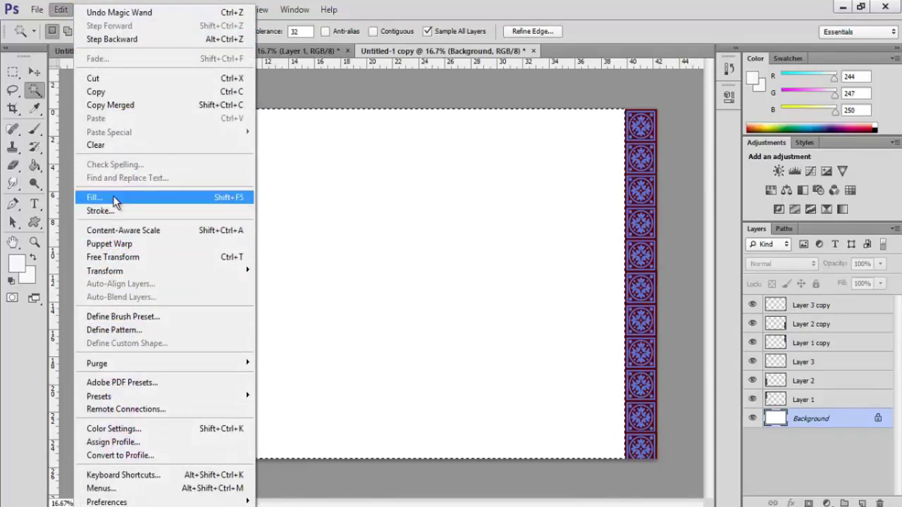
pyautogui.click(170, 199)
pyautogui.click(735, 151)
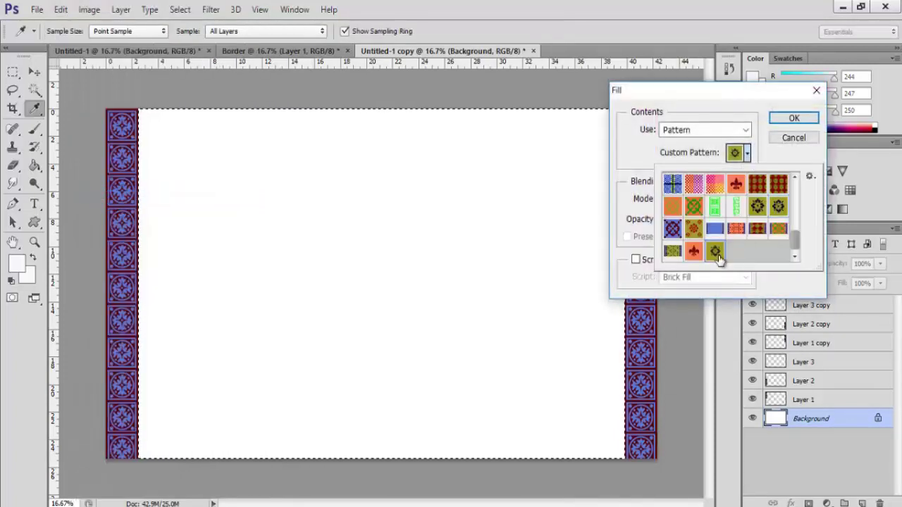
pyautogui.click(783, 117)
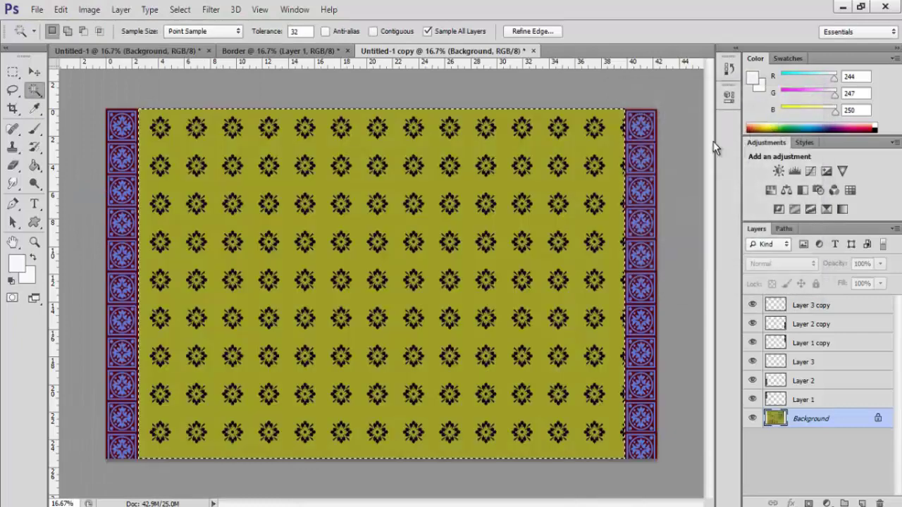
pyautogui.hotkey('ctrl', 'd')
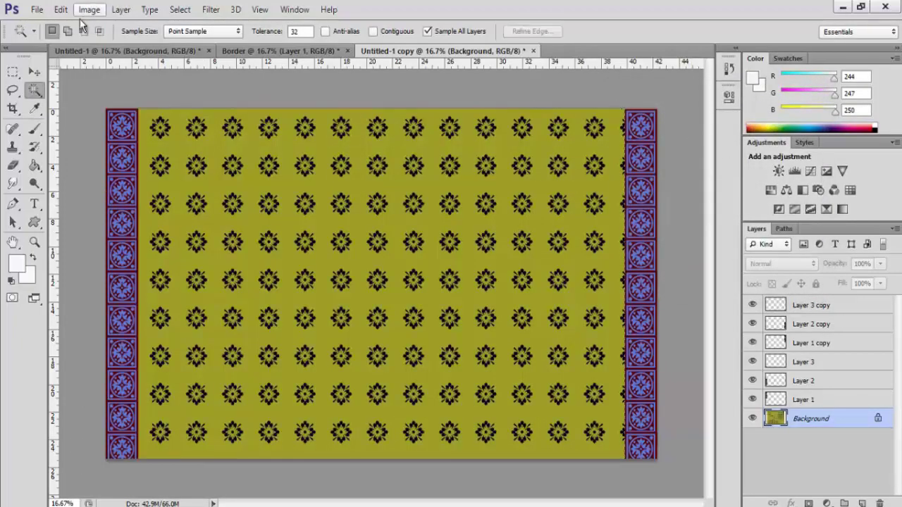
# Save the layout as the JPEG 'saree design 4' at Maximum quality.
pyautogui.click(37, 10)
pyautogui.click(65, 178)
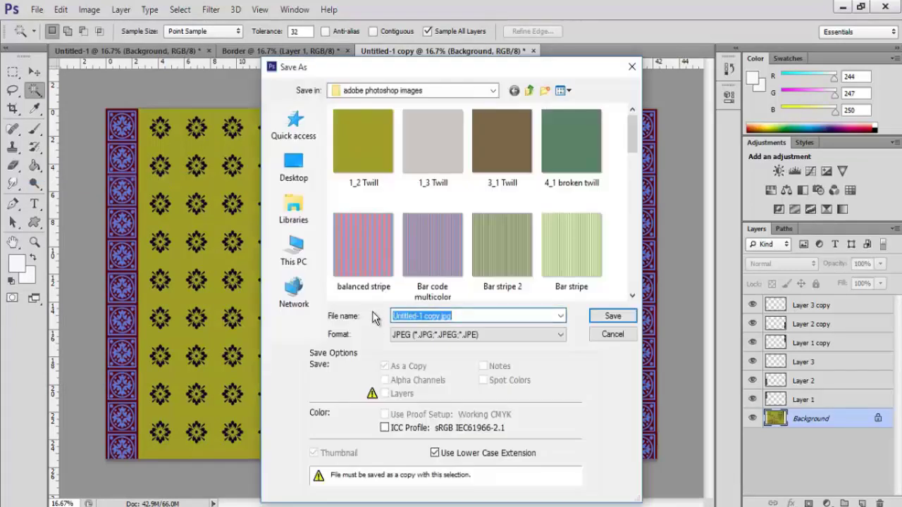
pyautogui.write('saree desi')
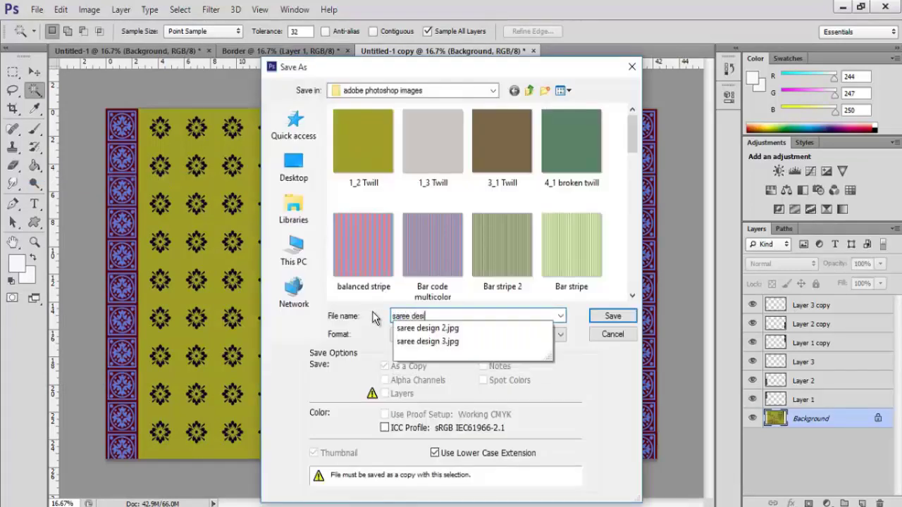
pyautogui.write('gn 4')
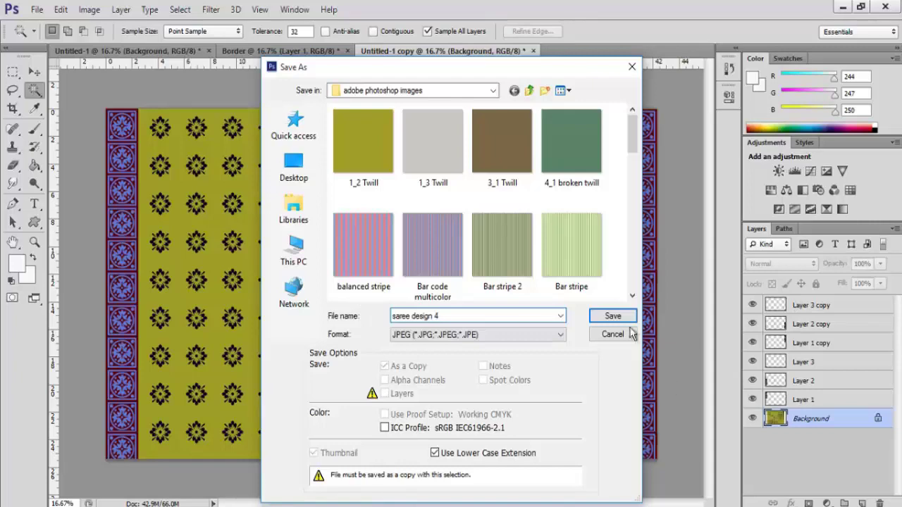
pyautogui.click(612, 316)
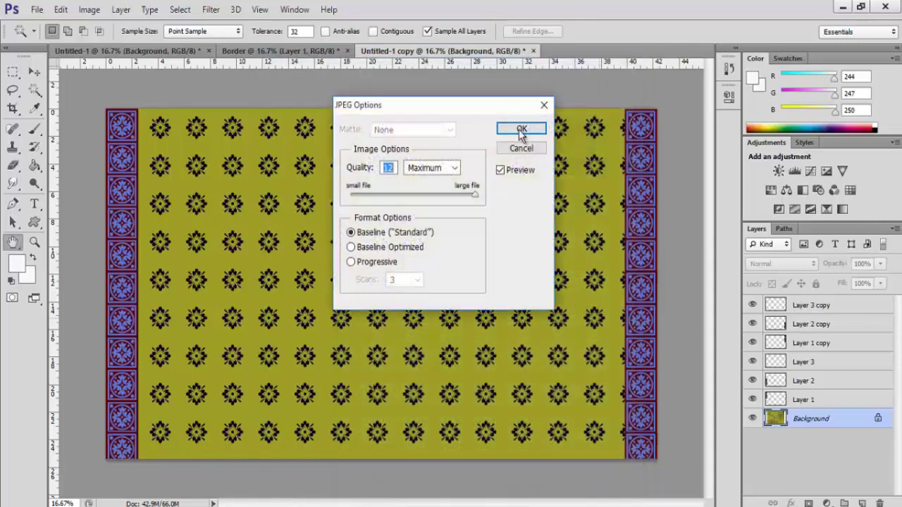
pyautogui.click(521, 129)
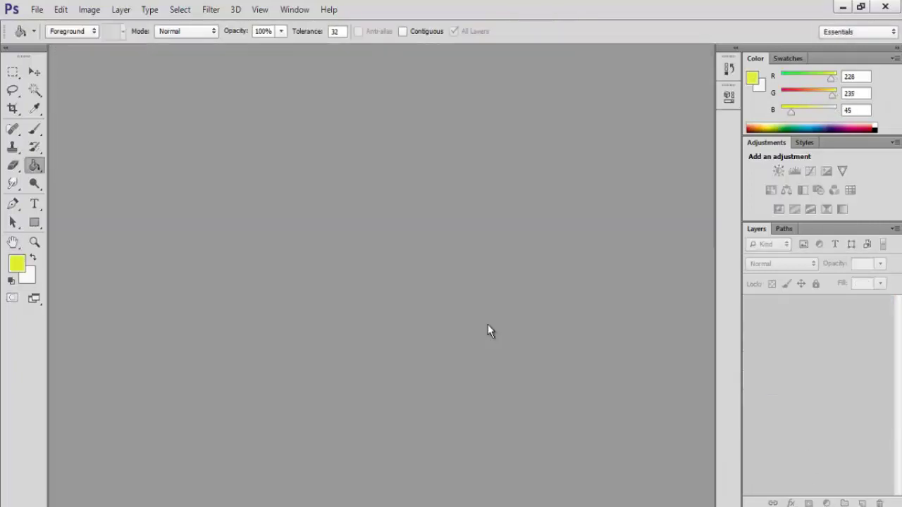
# Create a new white 5000 × 10000 pixel document at 300 ppi.
pyautogui.click(37, 9)
pyautogui.click(90, 26)
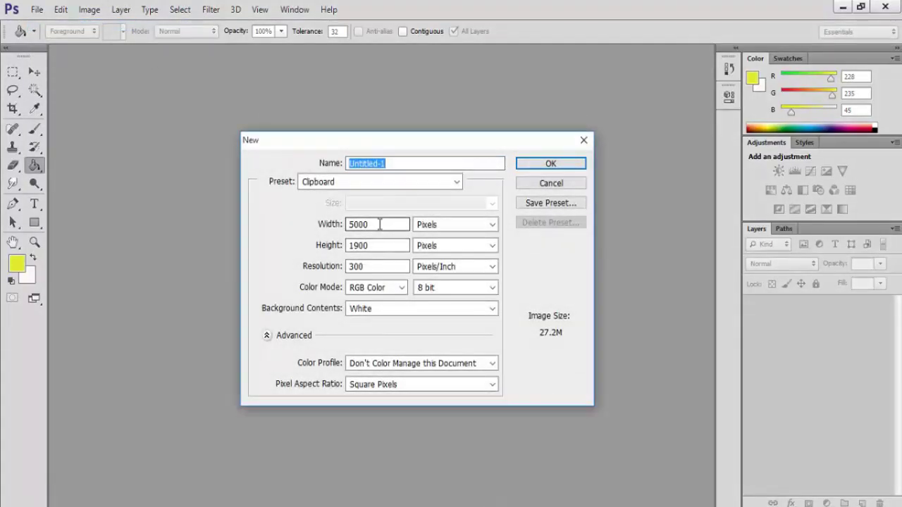
pyautogui.moveTo(372, 245); pyautogui.dragTo(354, 245)
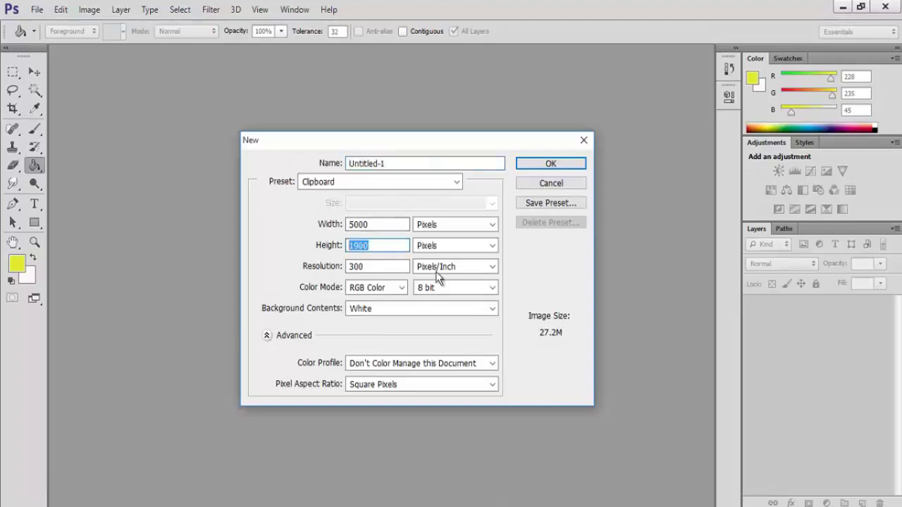
pyautogui.write('10000')
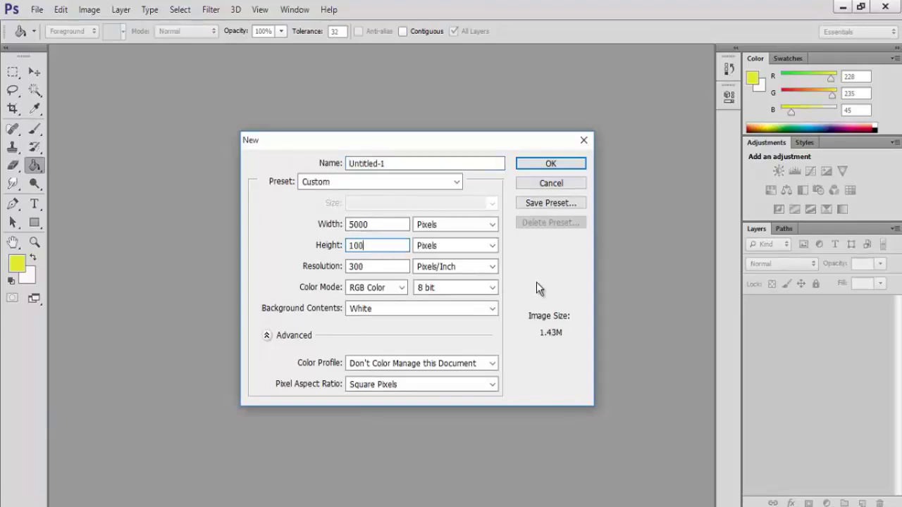
pyautogui.click(544, 166)
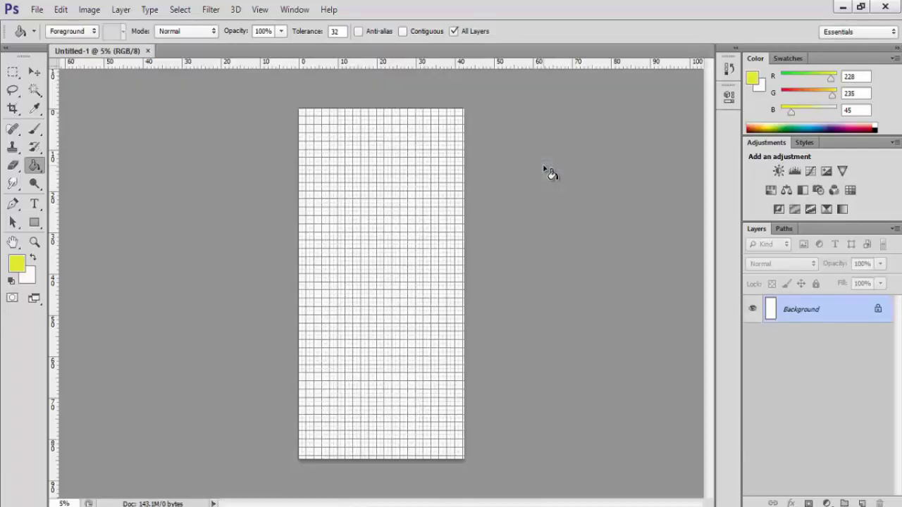
pyautogui.click(262, 11)
# Hide the grid and fill the tall canvas with the saved olive-motif saree pattern.
pyautogui.click(272, 205)
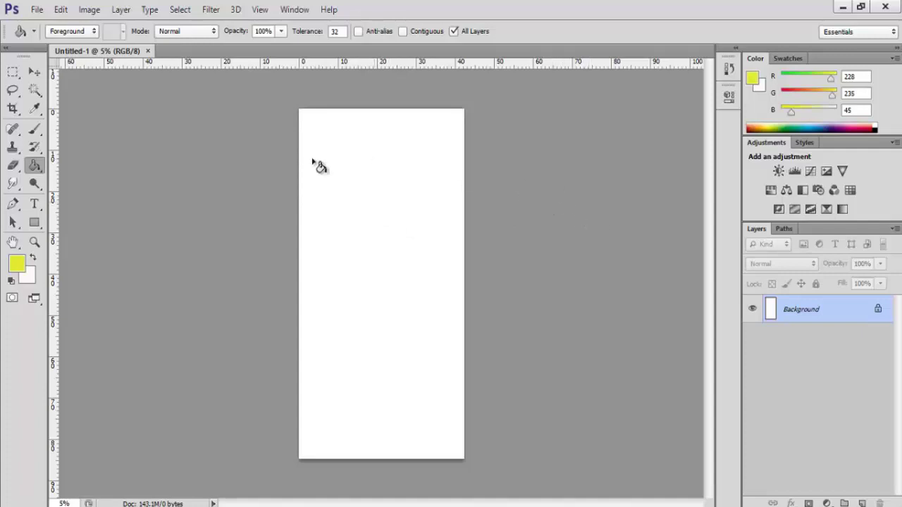
pyautogui.click(61, 11)
pyautogui.click(95, 198)
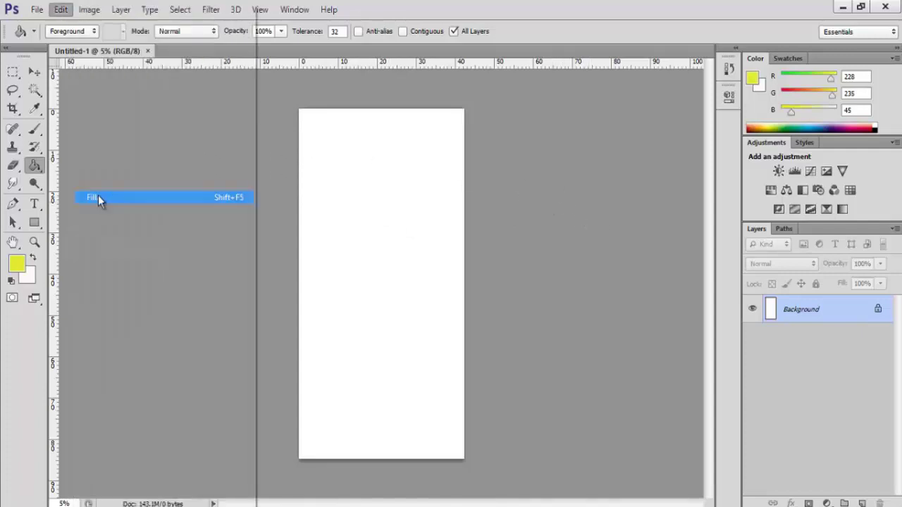
pyautogui.click(747, 157)
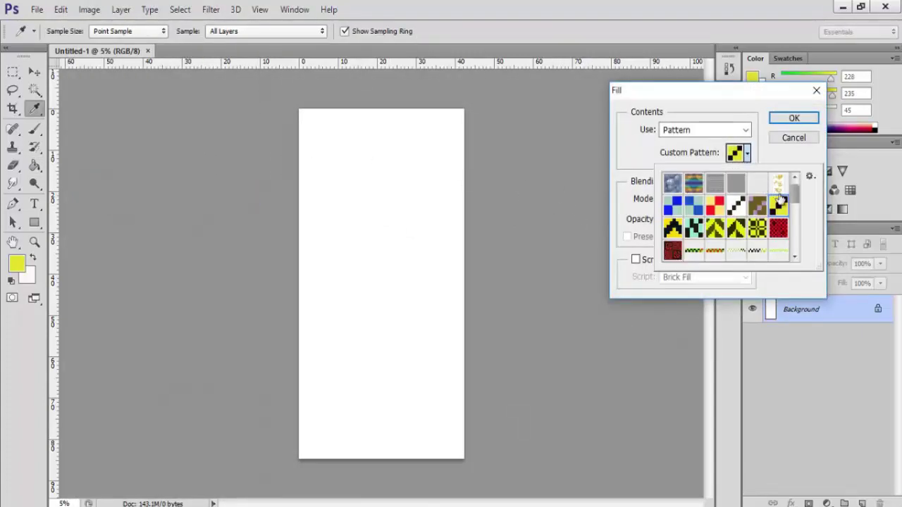
pyautogui.scroll(-10, 797, 199)
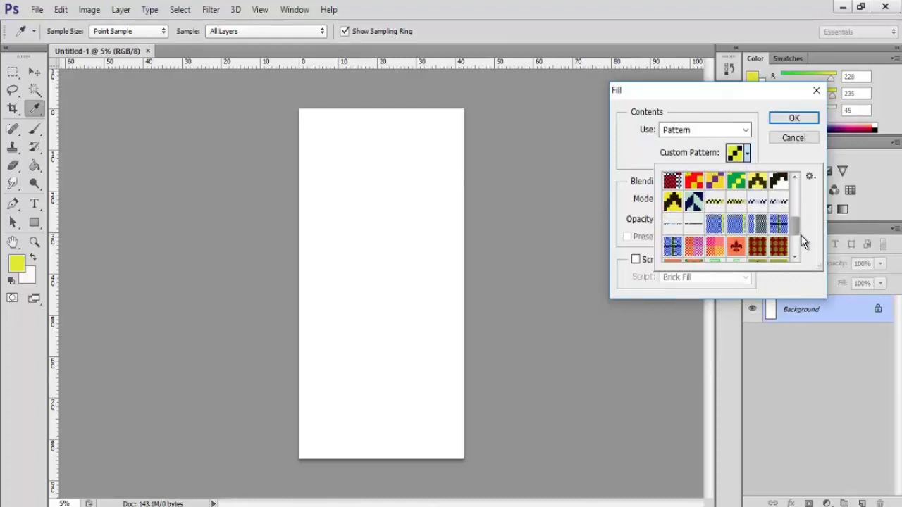
pyautogui.scroll(-4, 801, 240)
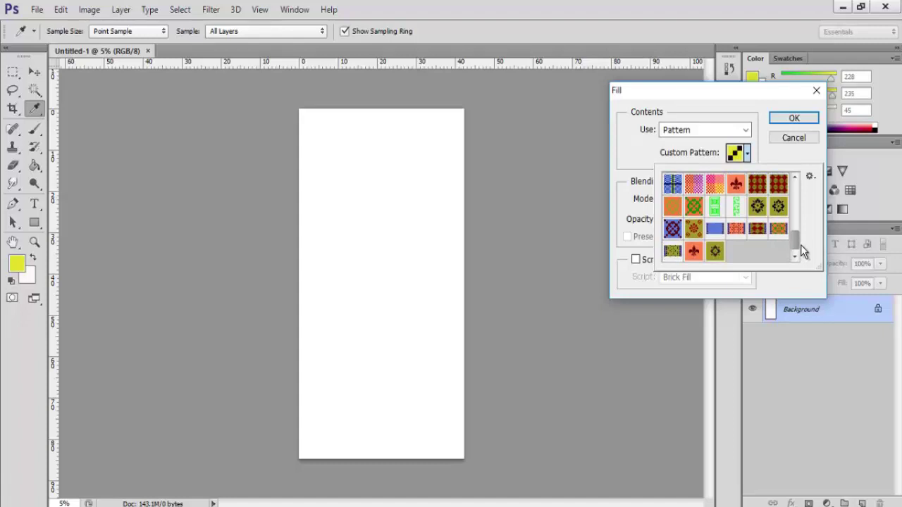
pyautogui.click(670, 252)
pyautogui.click(793, 119)
pyautogui.click(793, 119)
pyautogui.press('g')
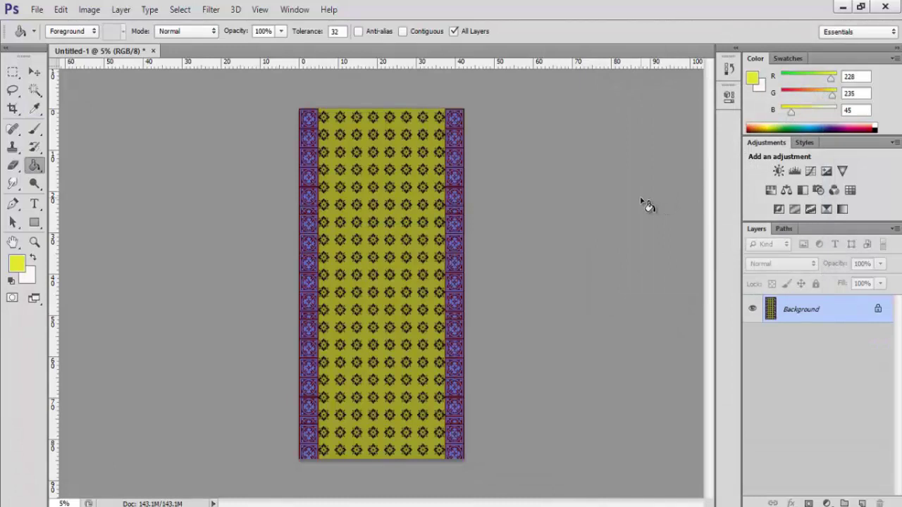
pyautogui.click(13, 72)
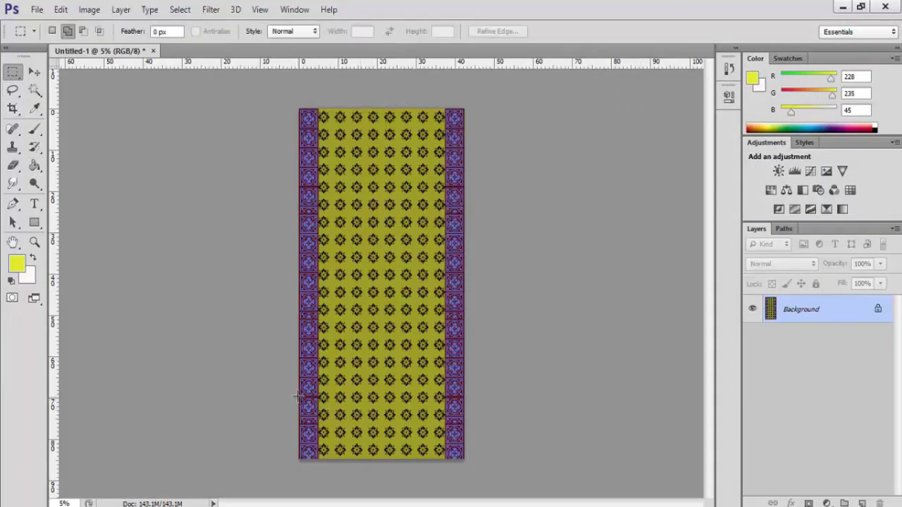
# Select the saree's bottom strip and create a blank landscape Untitled-2 document.
pyautogui.moveTo(297, 400); pyautogui.dragTo(622, 444)
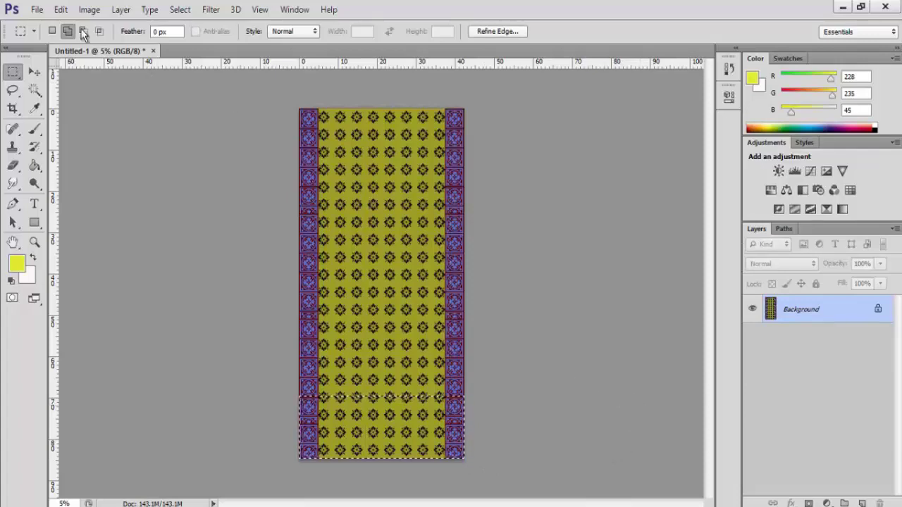
pyautogui.click(37, 9)
pyautogui.click(79, 28)
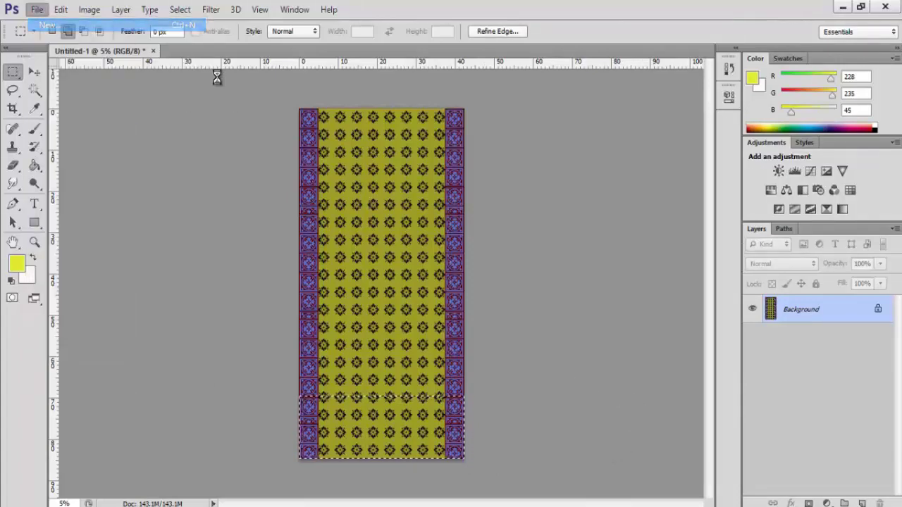
pyautogui.click(533, 165)
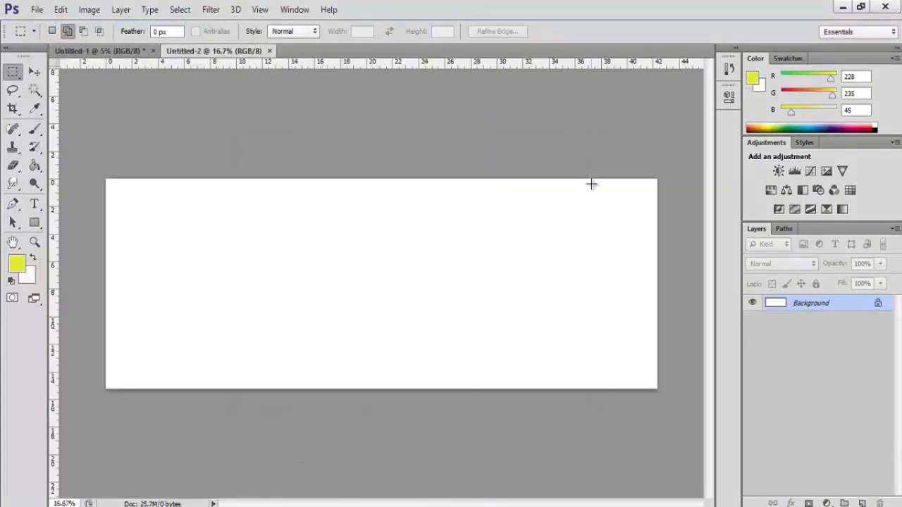
pyautogui.click(135, 53)
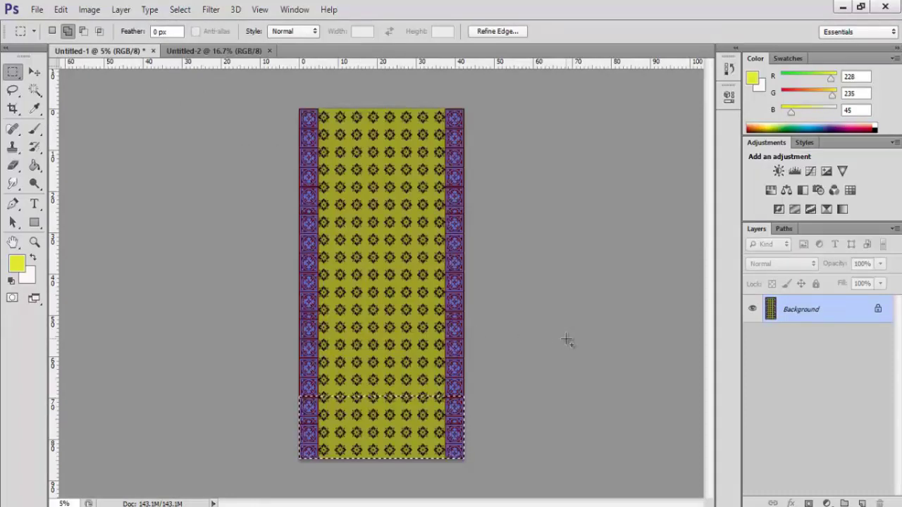
# Fill the selected bottom strip with the white background colour in Normal mode, then bring up Untitled-2.
pyautogui.hotkey('shift', 'F5')
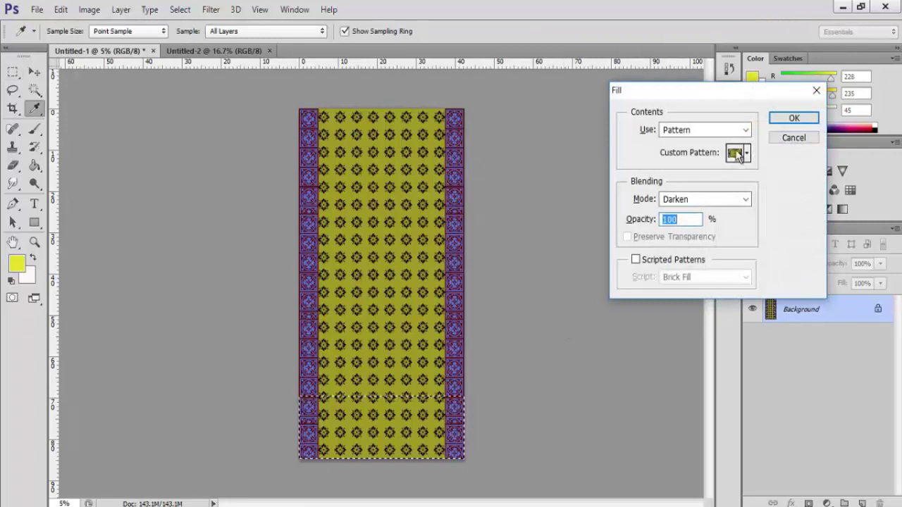
pyautogui.click(748, 133)
pyautogui.click(709, 155)
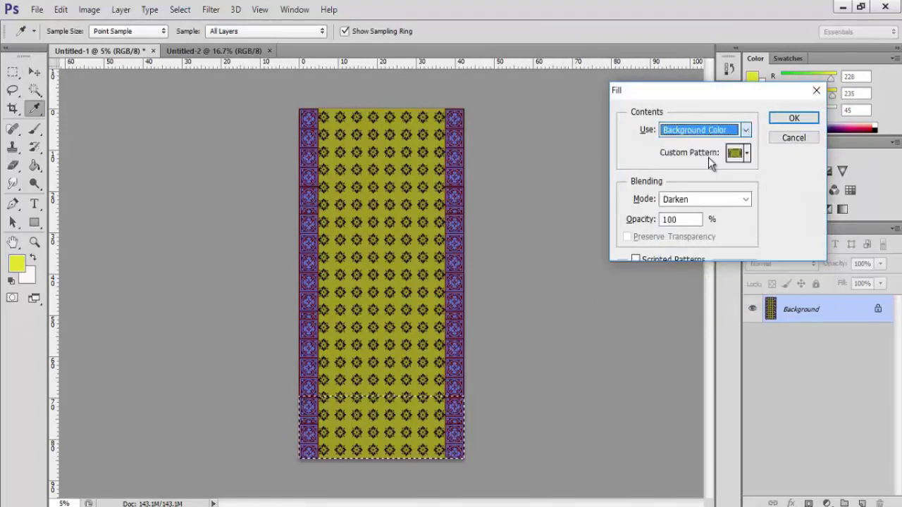
pyautogui.click(792, 120)
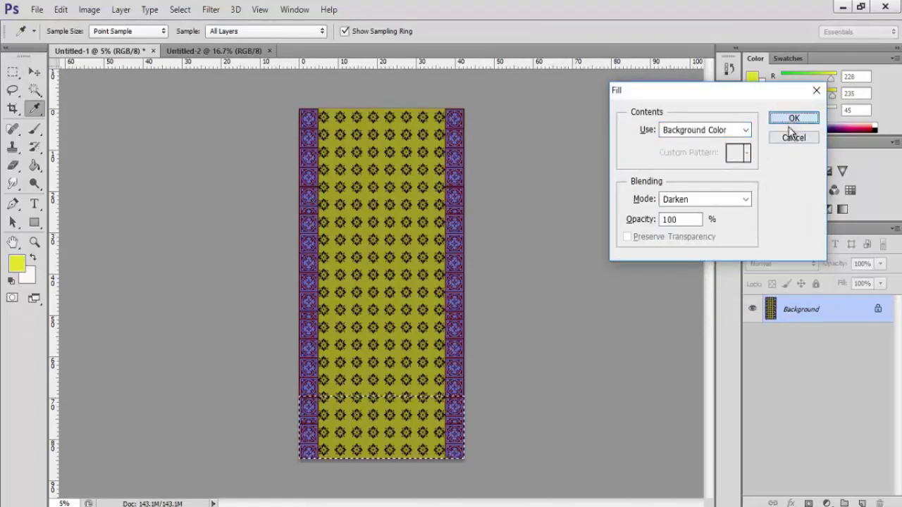
pyautogui.click(745, 199)
pyautogui.click(722, 7)
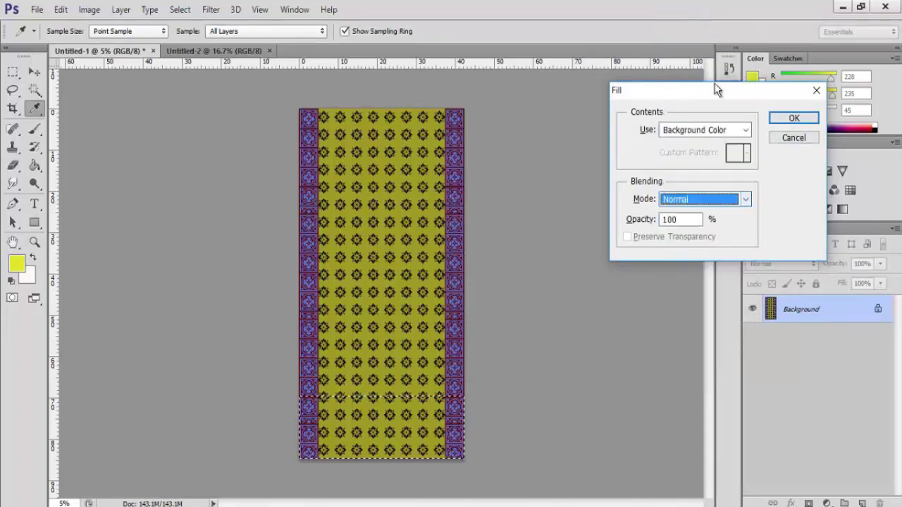
pyautogui.click(794, 118)
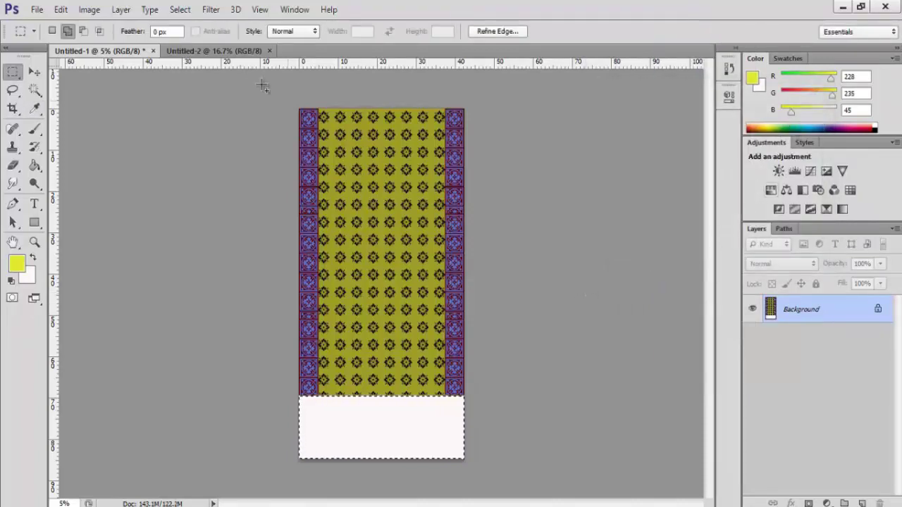
pyautogui.click(215, 51)
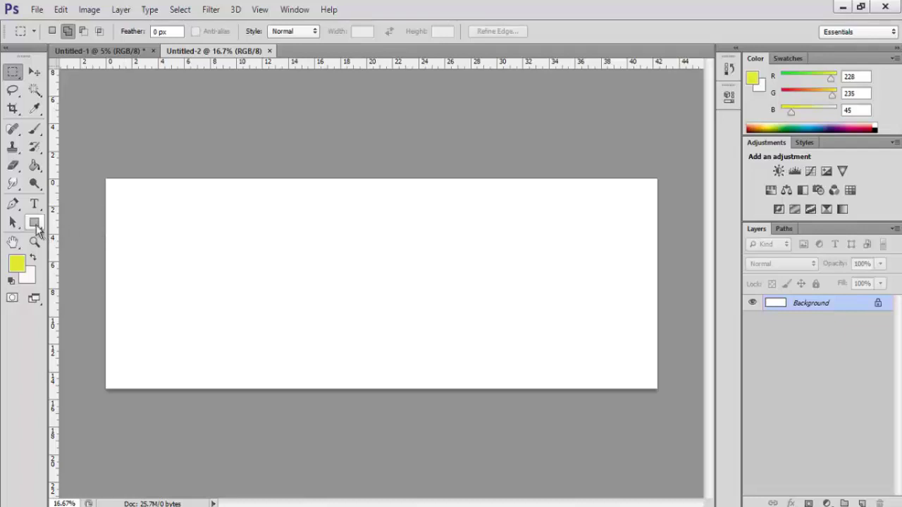
# Draw a thin olive rectangle strip along Untitled-2's top edge and pick the leaf-like fan custom shape.
pyautogui.click(33, 223)
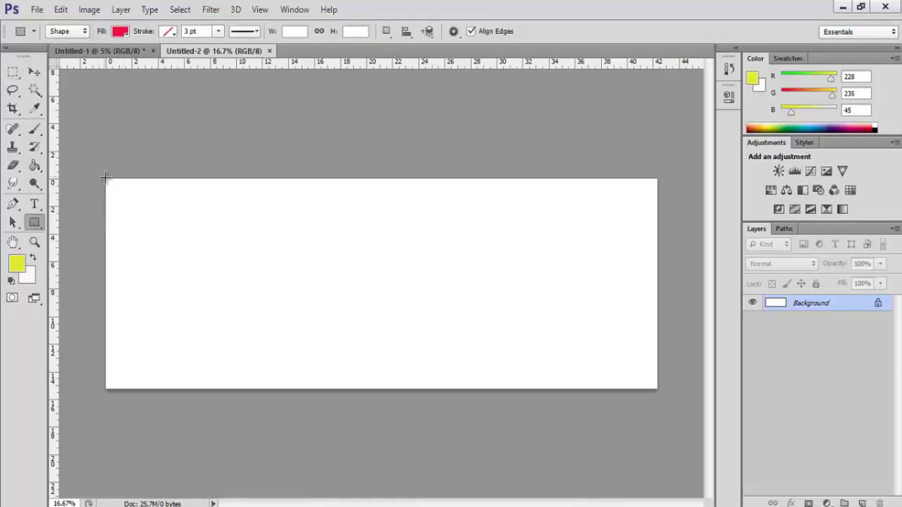
pyautogui.moveTo(109, 182); pyautogui.dragTo(661, 181)
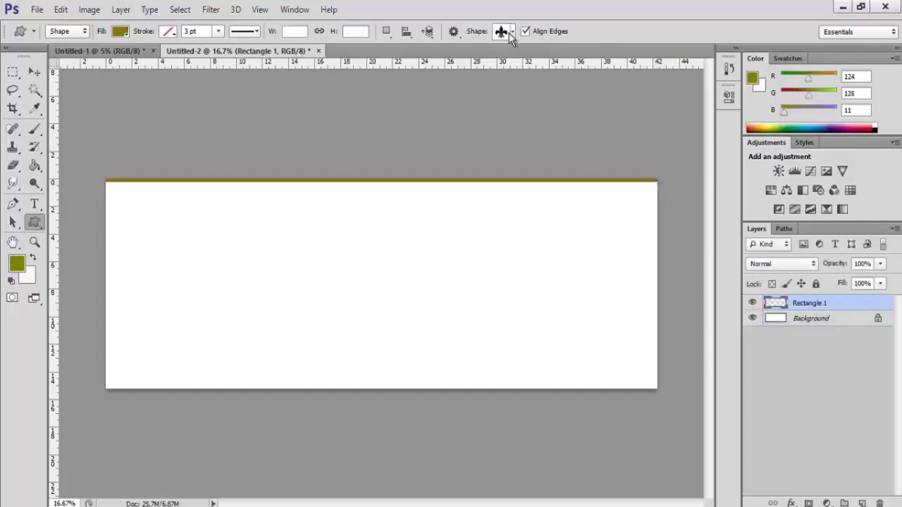
pyautogui.click(512, 33)
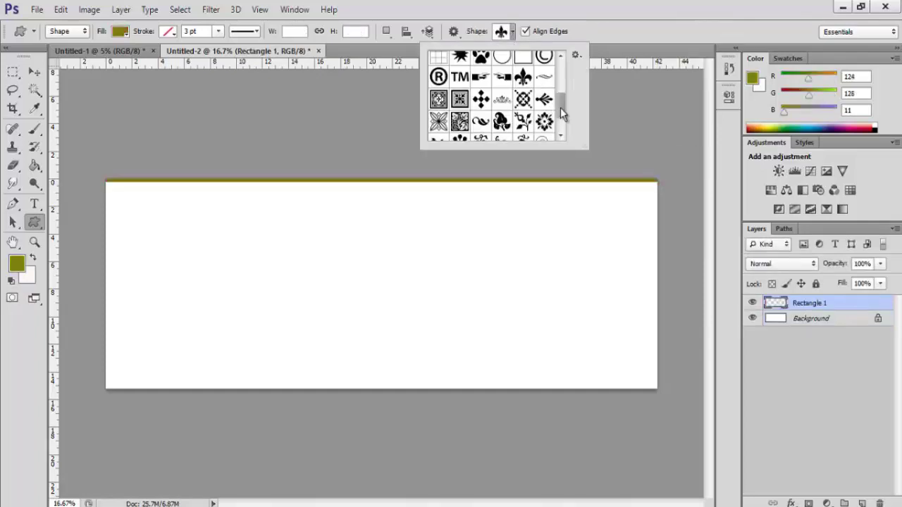
pyautogui.scroll(-2, 562, 107)
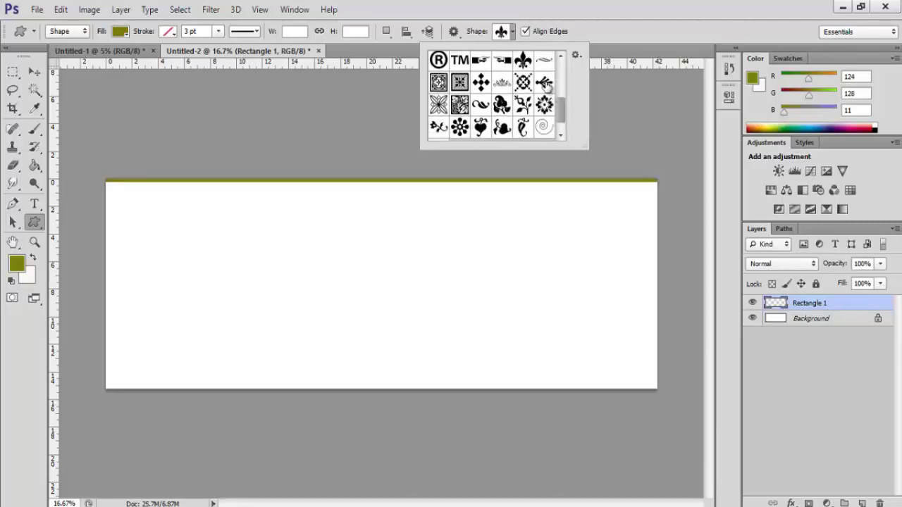
pyautogui.click(544, 83)
# Draw the fan shape near the top-left and rotate it to point downward.
pyautogui.moveTo(162, 198); pyautogui.dragTo(190, 219)
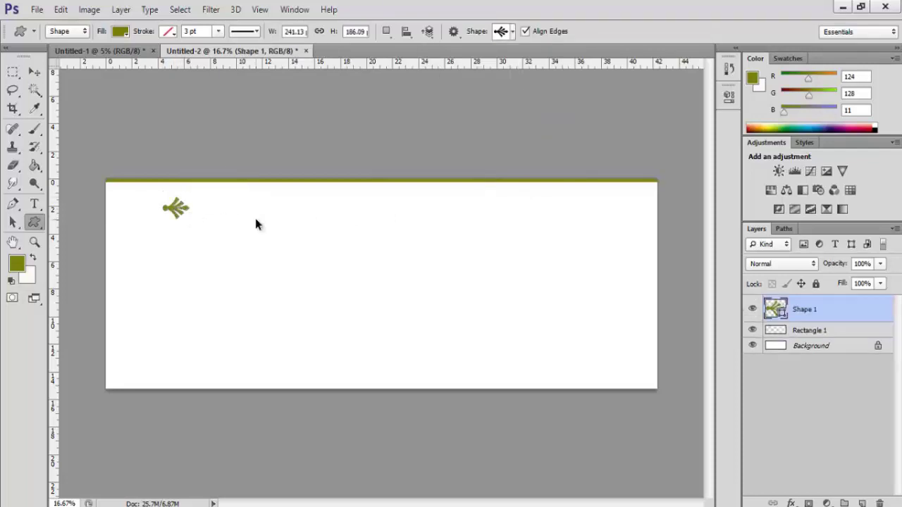
pyautogui.hotkey('ctrl', 't')
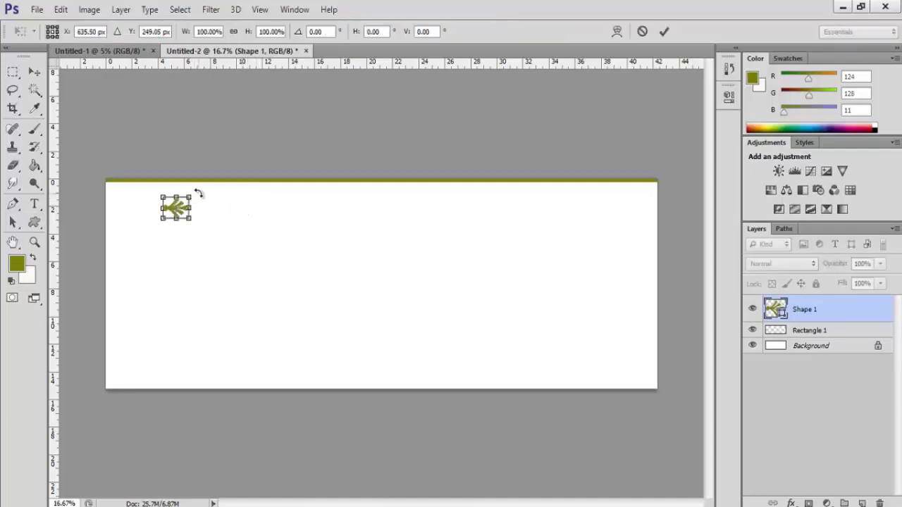
pyautogui.moveTo(198, 194); pyautogui.dragTo(196, 234)
# Adjust the tassel to 89.8° rotation and about 79% × 73% scale, placed under the strip's left end.
pyautogui.hotkey('ctrl', '+')
pyautogui.hotkey('ctrl', '+')
pyautogui.hotkey('ctrl', '+')
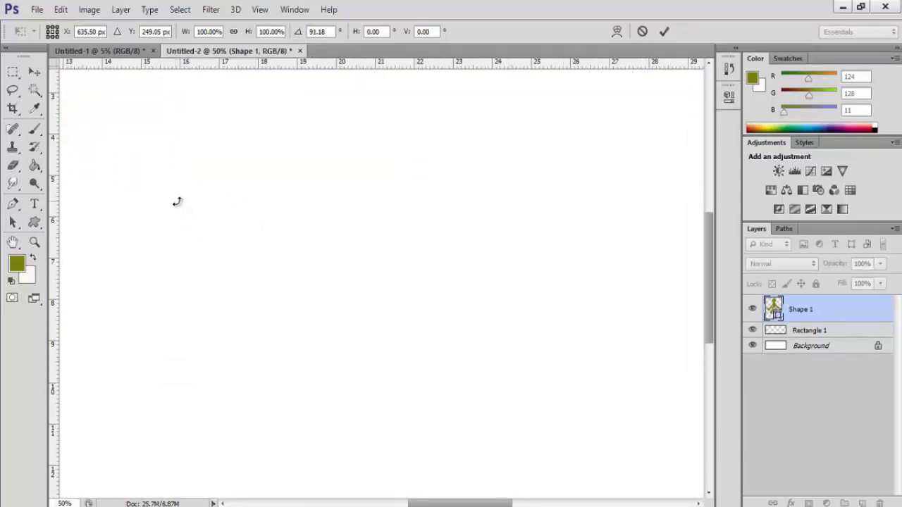
pyautogui.moveTo(151, 159); pyautogui.dragTo(596, 334)
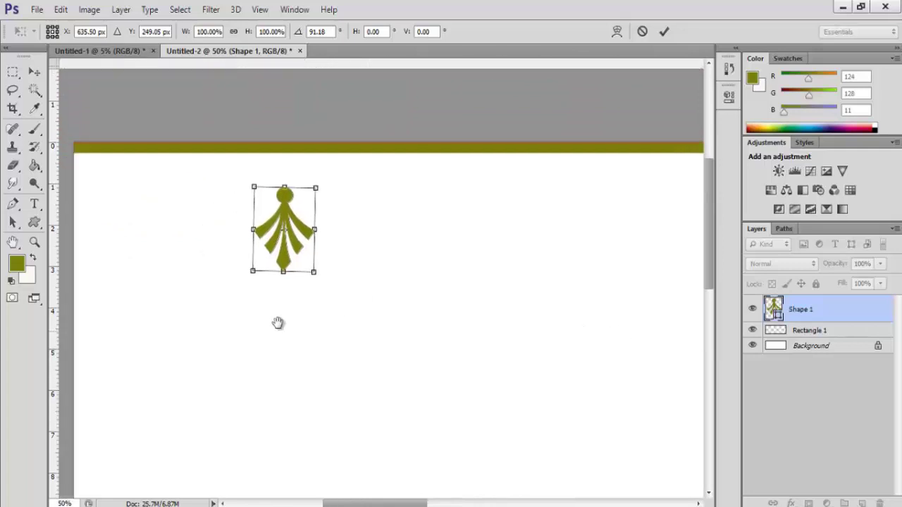
pyautogui.moveTo(277, 323); pyautogui.dragTo(324, 362)
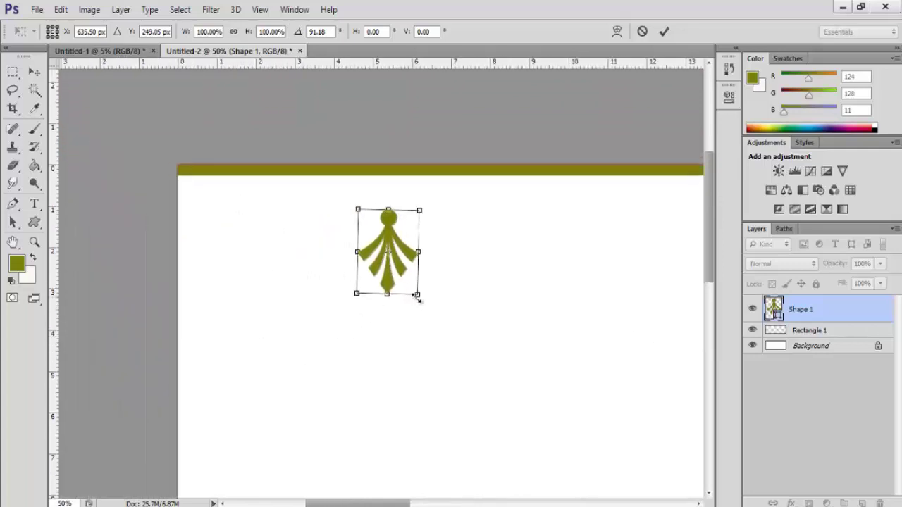
pyautogui.moveTo(433, 300); pyautogui.dragTo(402, 278)
pyautogui.moveTo(401, 275); pyautogui.dragTo(402, 276)
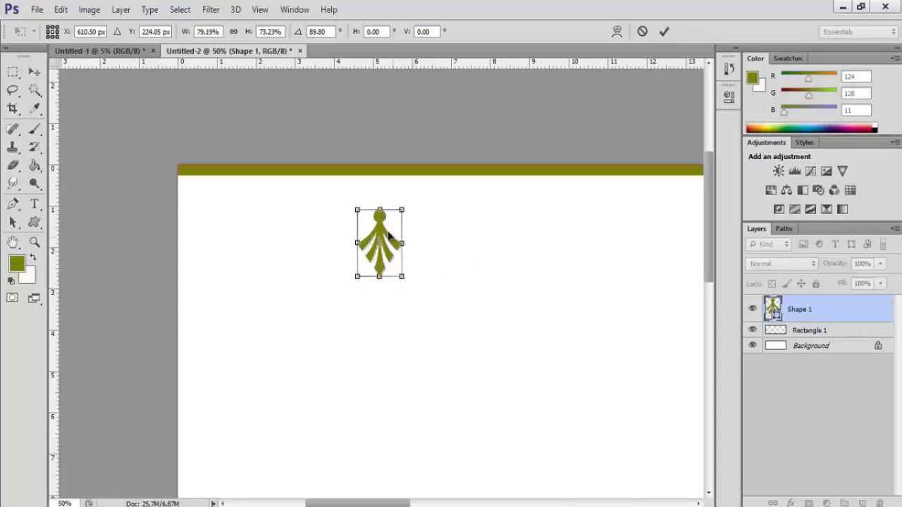
pyautogui.moveTo(385, 236); pyautogui.dragTo(203, 202)
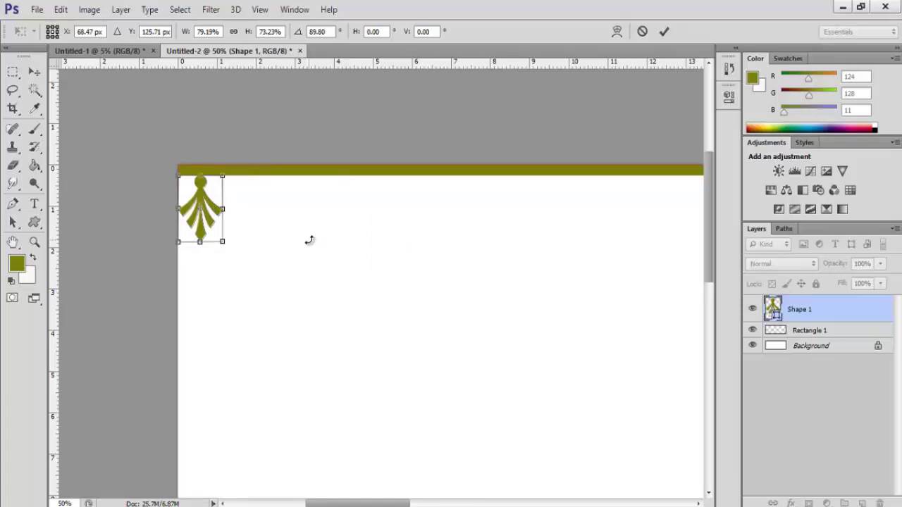
pyautogui.press('Return')
pyautogui.press('u')
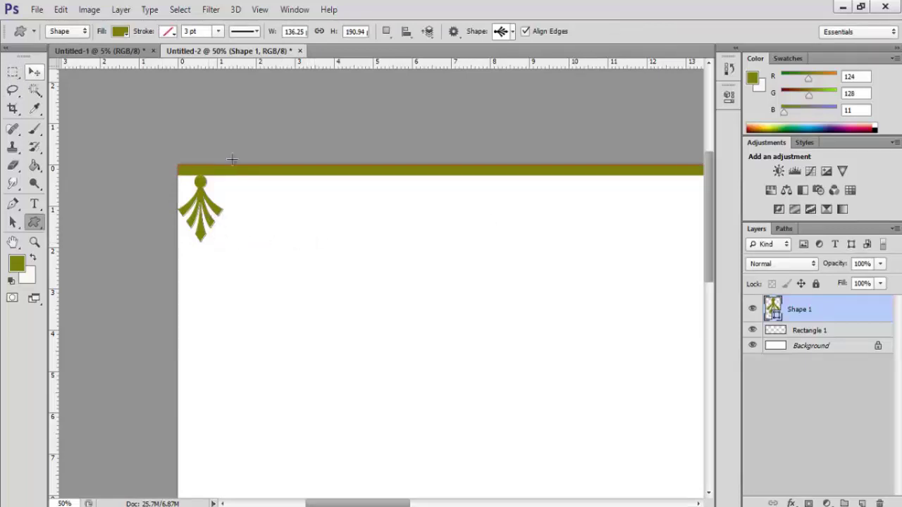
# Duplicate the Shape 1 tassel and move the copy just right of the first.
pyautogui.rightClick(804, 315)
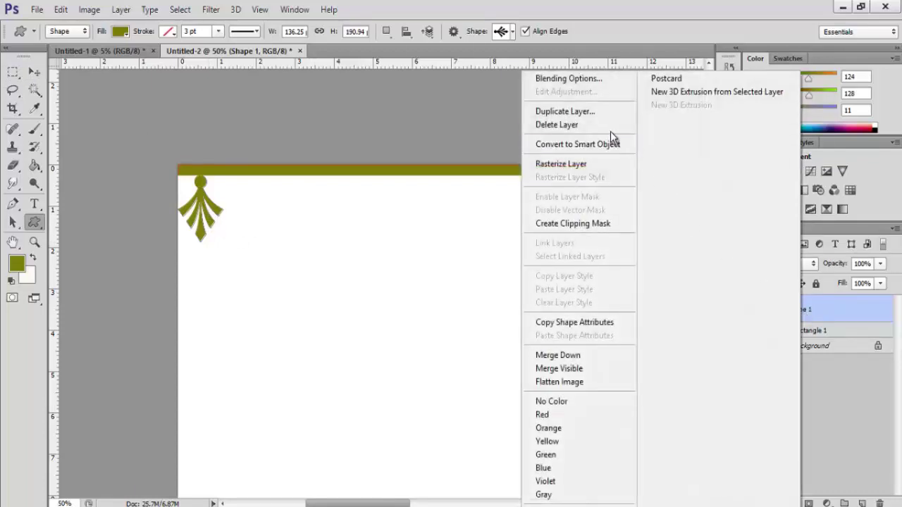
pyautogui.click(576, 112)
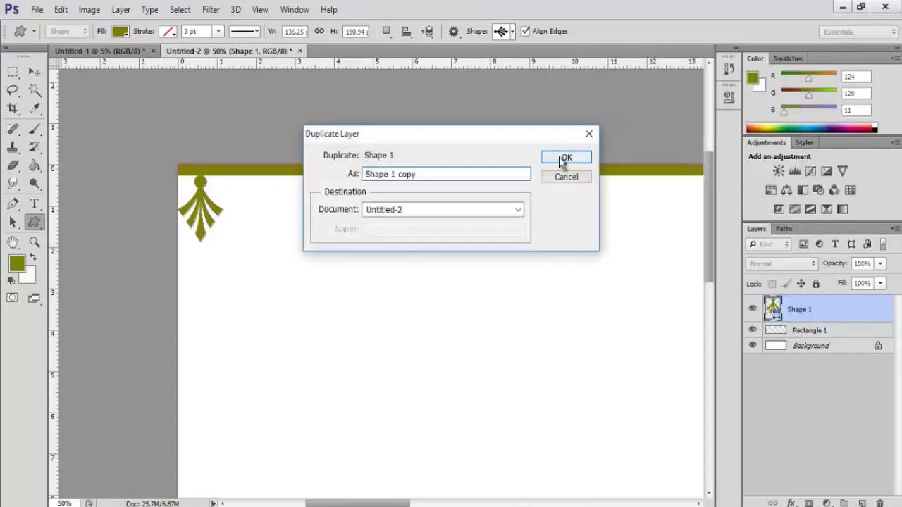
pyautogui.click(565, 159)
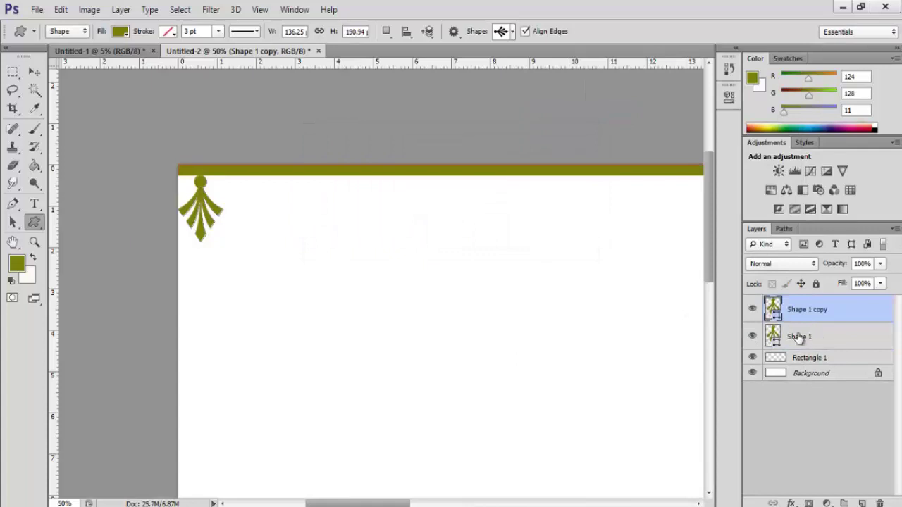
pyautogui.click(35, 71)
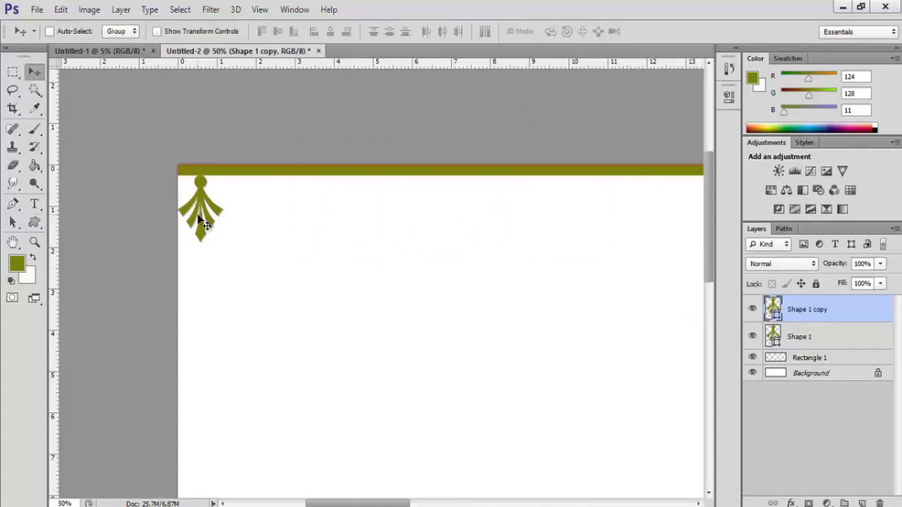
pyautogui.moveTo(203, 224); pyautogui.dragTo(256, 209)
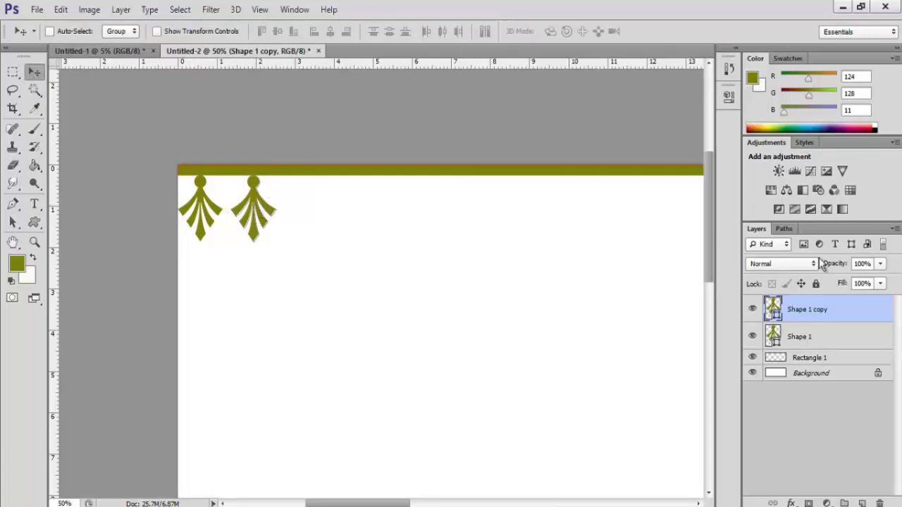
# Duplicate both tassel layers and move the two copies further right along the strip.
pyautogui.keyDown('shift'); pyautogui.click(823, 344); pyautogui.keyUp('shift')
pyautogui.rightClick(823, 346)
pyautogui.click(608, 111)
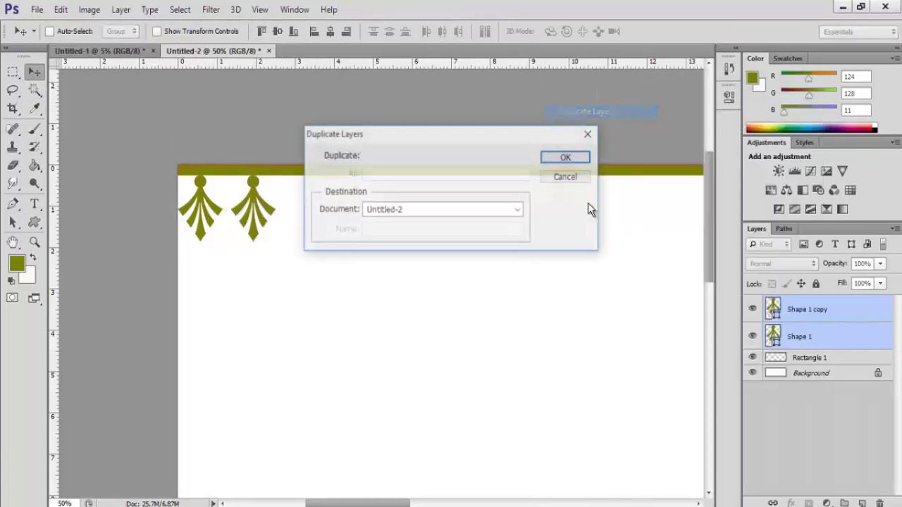
pyautogui.click(563, 159)
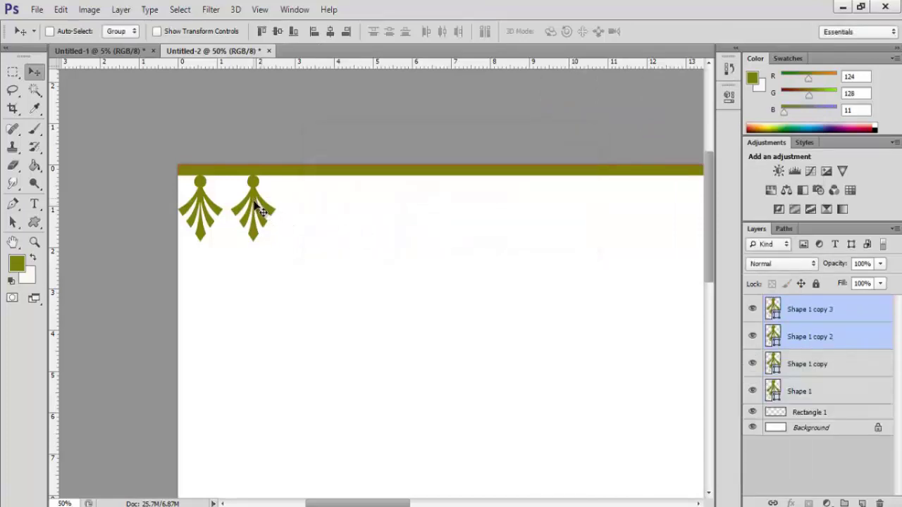
pyautogui.moveTo(256, 210); pyautogui.dragTo(352, 206)
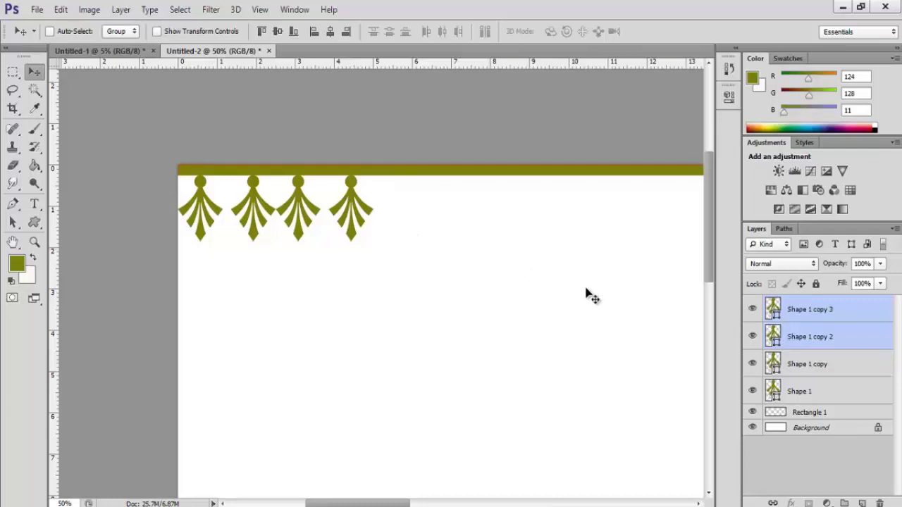
# Duplicate all four tassel layers and move the copies right, making eight tassels.
pyautogui.keyDown('shift'); pyautogui.click(817, 394); pyautogui.keyUp('shift')
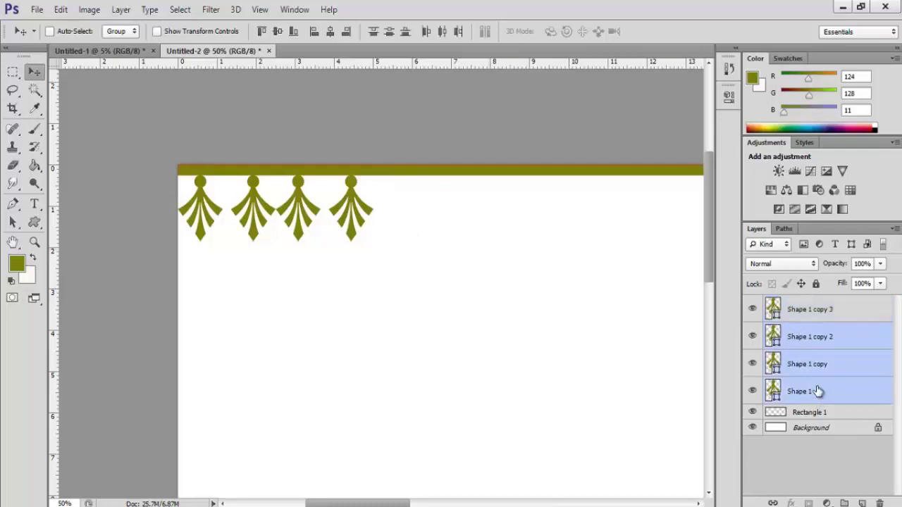
pyautogui.keyDown('shift'); pyautogui.click(807, 309); pyautogui.keyUp('shift')
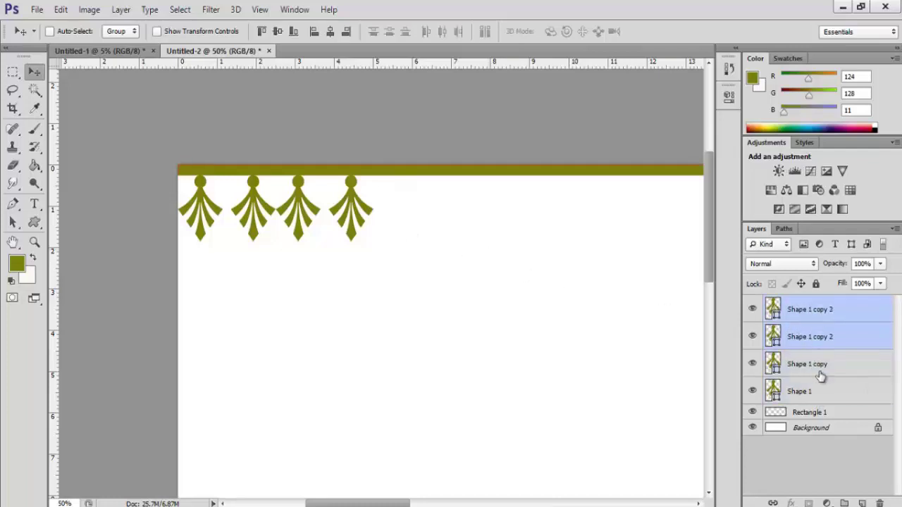
pyautogui.click(818, 311)
pyautogui.keyDown('shift'); pyautogui.click(820, 393); pyautogui.keyUp('shift')
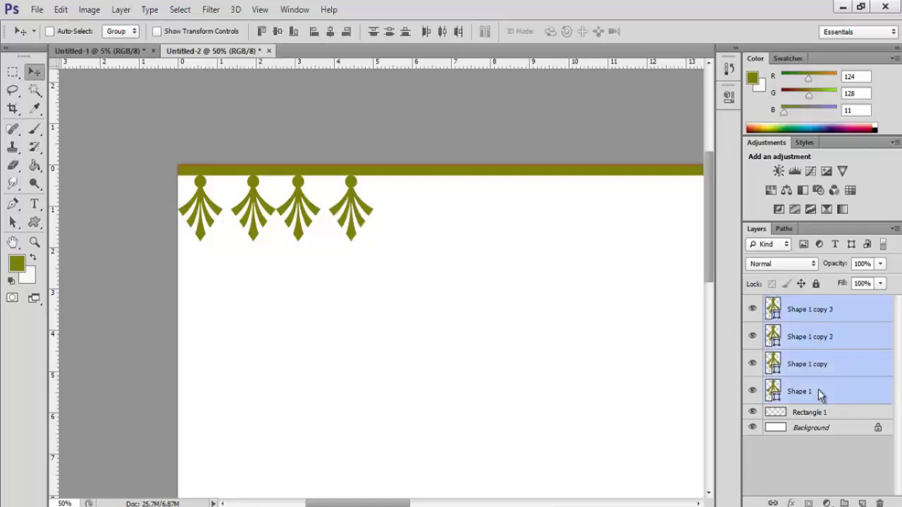
pyautogui.rightClick(777, 317)
pyautogui.click(593, 115)
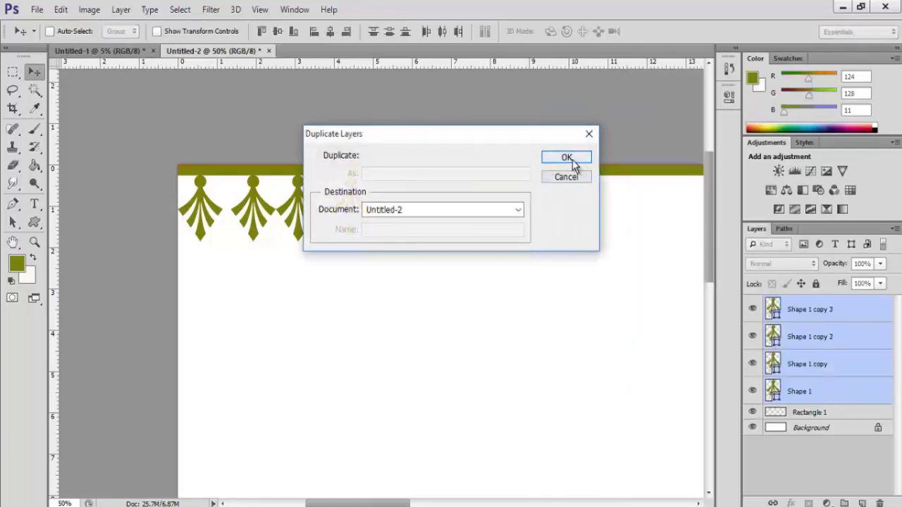
pyautogui.click(566, 158)
pyautogui.moveTo(298, 202); pyautogui.dragTo(500, 203)
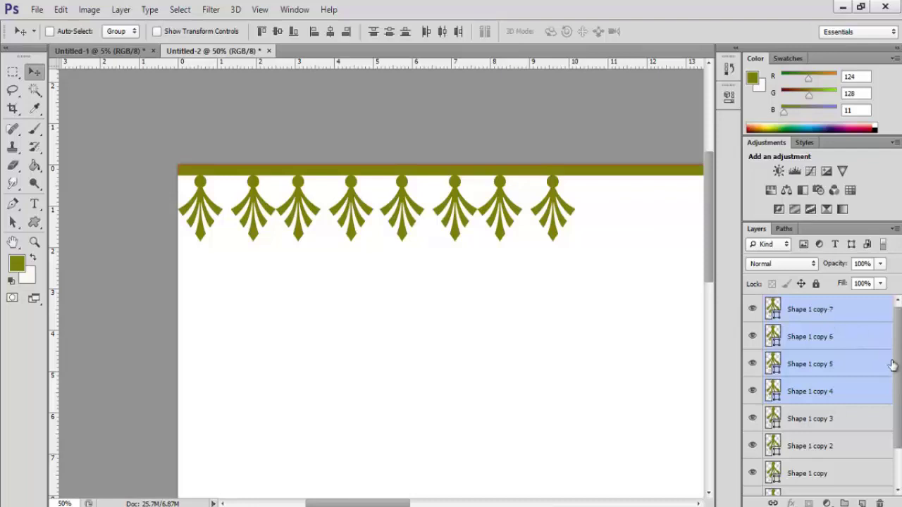
# Duplicate all eight tassel layers and move the copies right, making sixteen tassels.
pyautogui.scroll(-2, 900, 376)
pyautogui.click(804, 457)
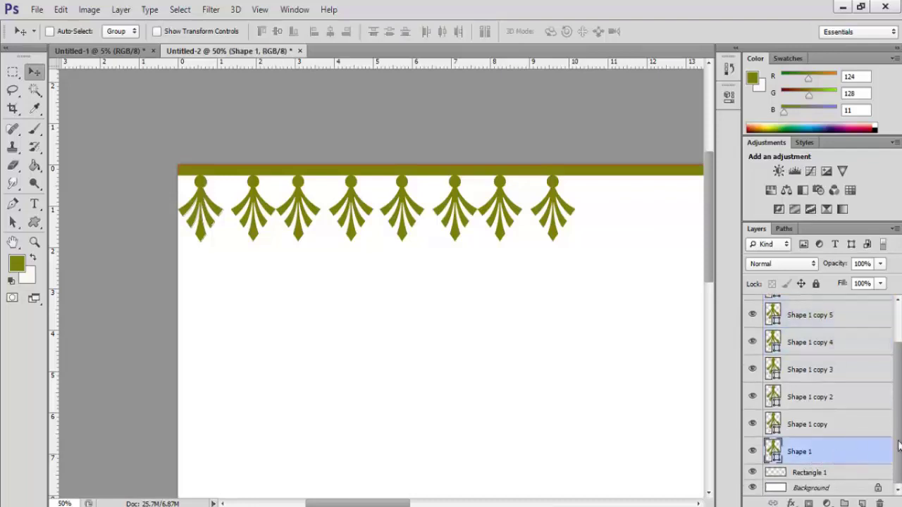
pyautogui.scroll(1, 900, 430)
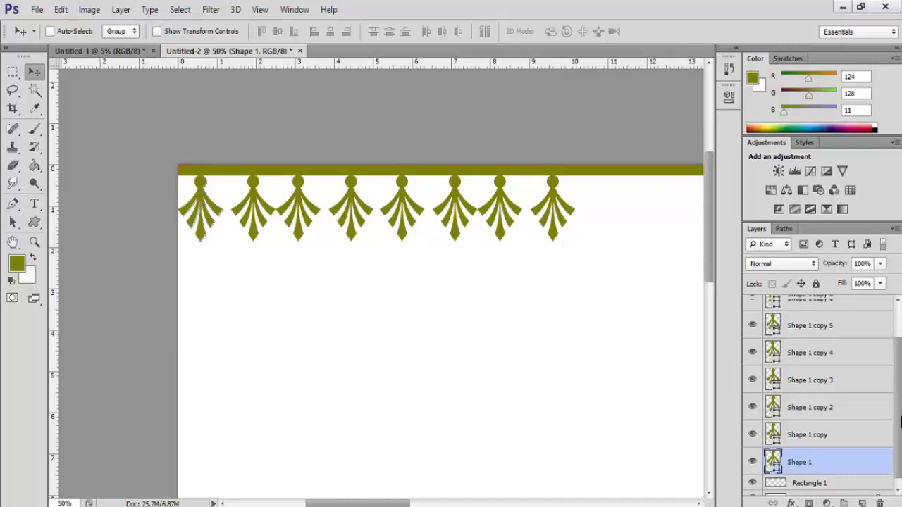
pyautogui.hotkey('ctrl', 'alt', 'a')
pyautogui.moveTo(568, 393); pyautogui.dragTo(225, 372)
pyautogui.rightClick(863, 365)
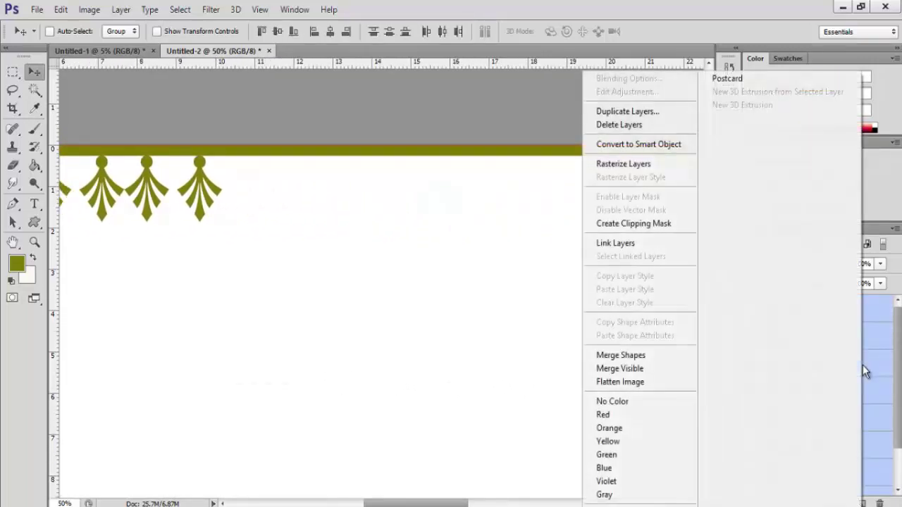
pyautogui.click(644, 111)
pyautogui.click(569, 155)
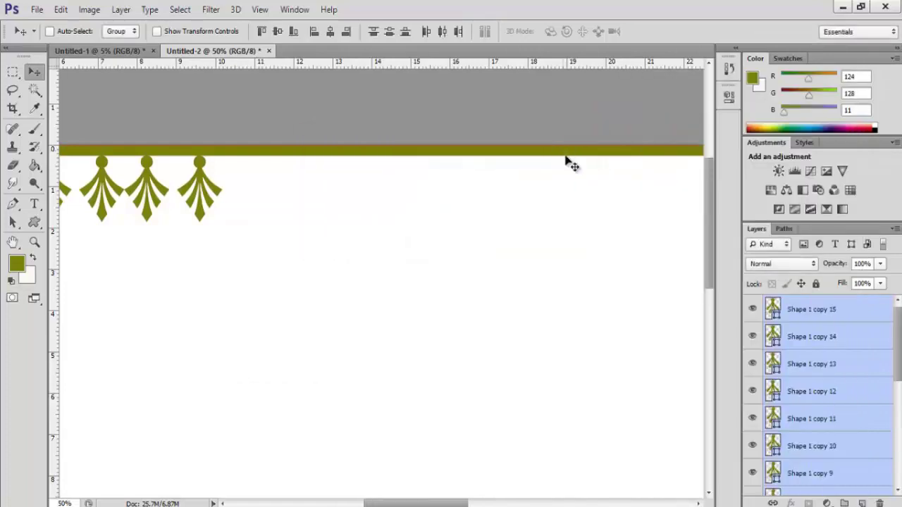
pyautogui.moveTo(162, 191); pyautogui.dragTo(548, 185)
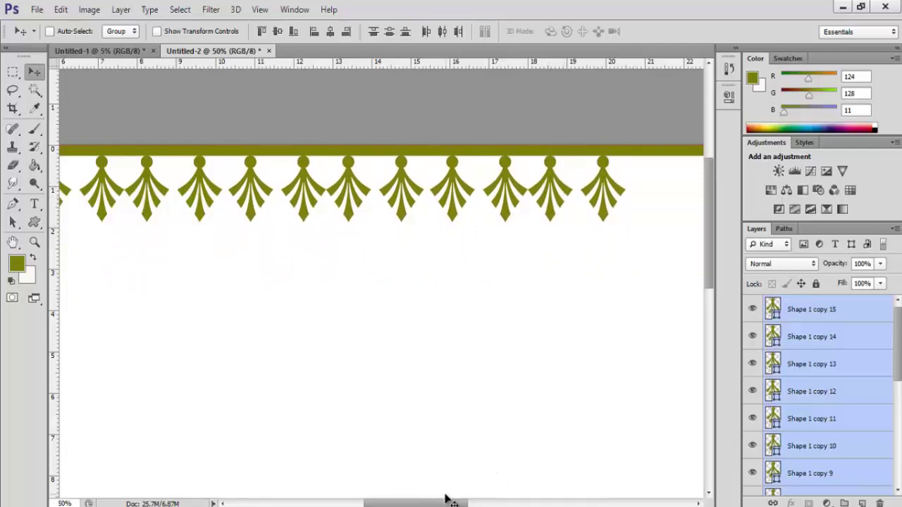
# Duplicate the sixteen tassels and align the copies under the strip, making thirty-two, then zoom out.
pyautogui.moveTo(437, 504); pyautogui.dragTo(510, 504)
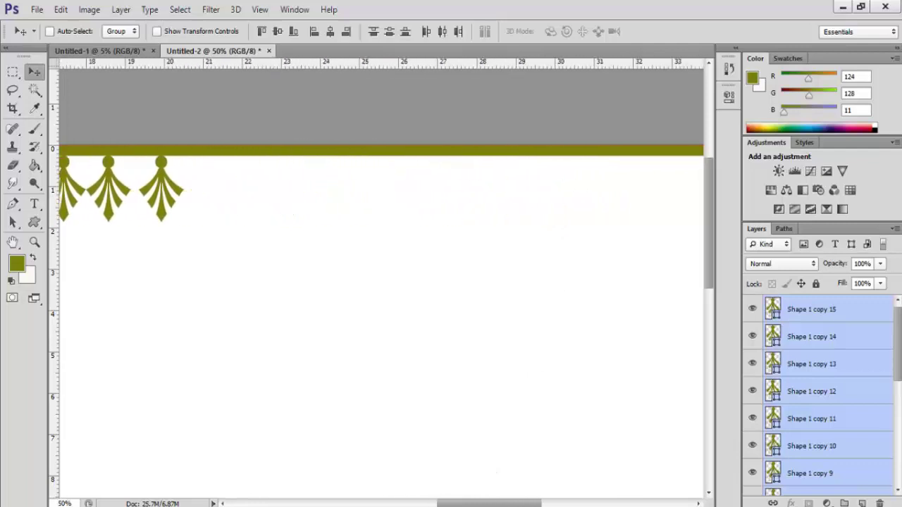
pyautogui.scroll(-5, 823, 394)
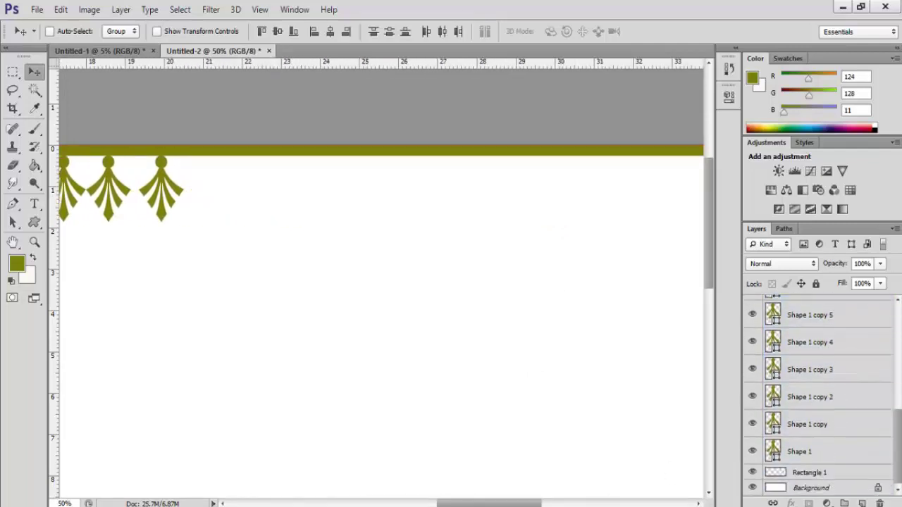
pyautogui.click(800, 452)
pyautogui.scroll(5, 800, 452)
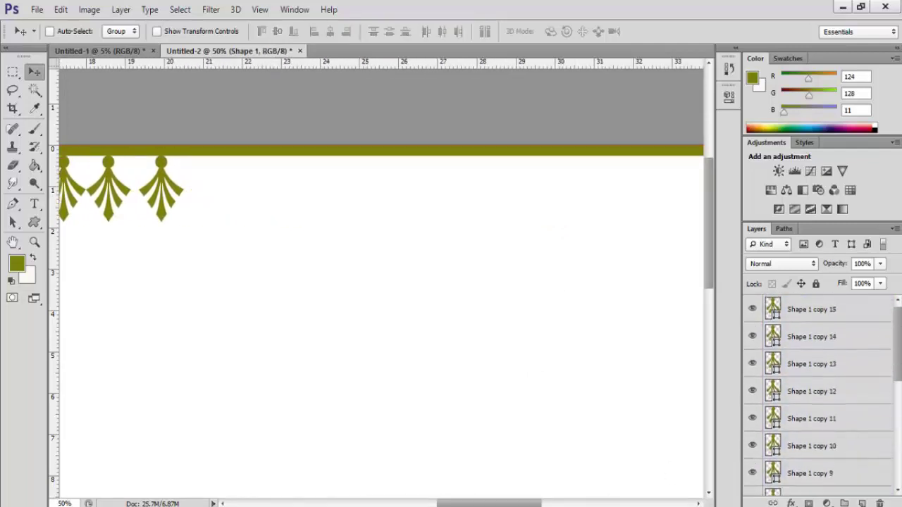
pyautogui.keyDown('shift'); pyautogui.click(830, 310); pyautogui.keyUp('shift')
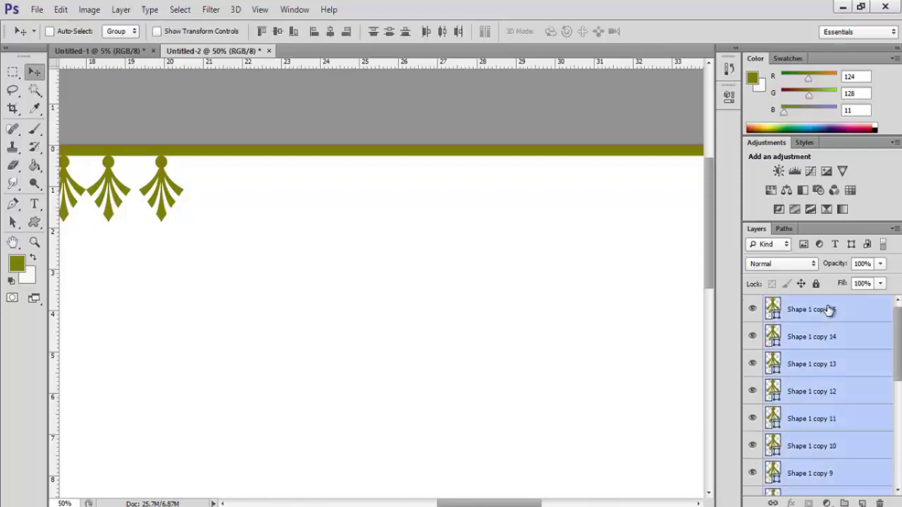
pyautogui.rightClick(830, 312)
pyautogui.click(617, 111)
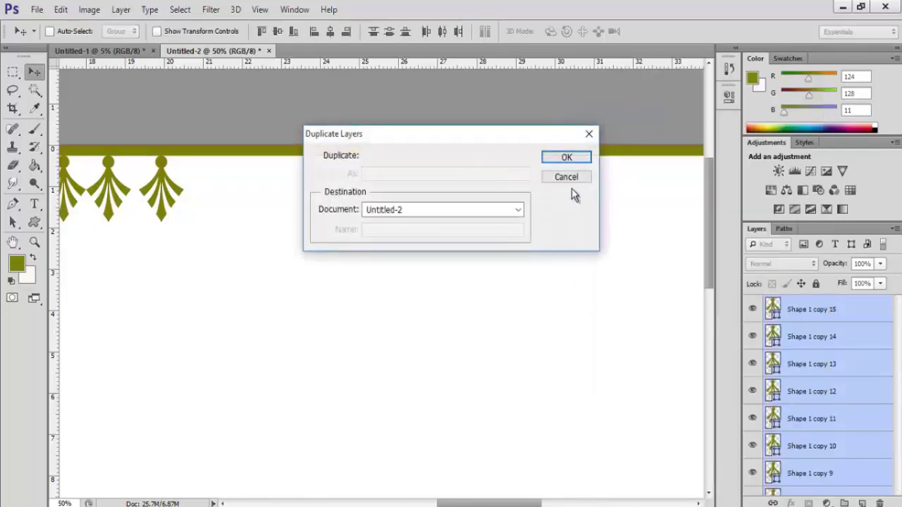
pyautogui.click(566, 158)
pyautogui.moveTo(166, 191); pyautogui.dragTo(647, 205)
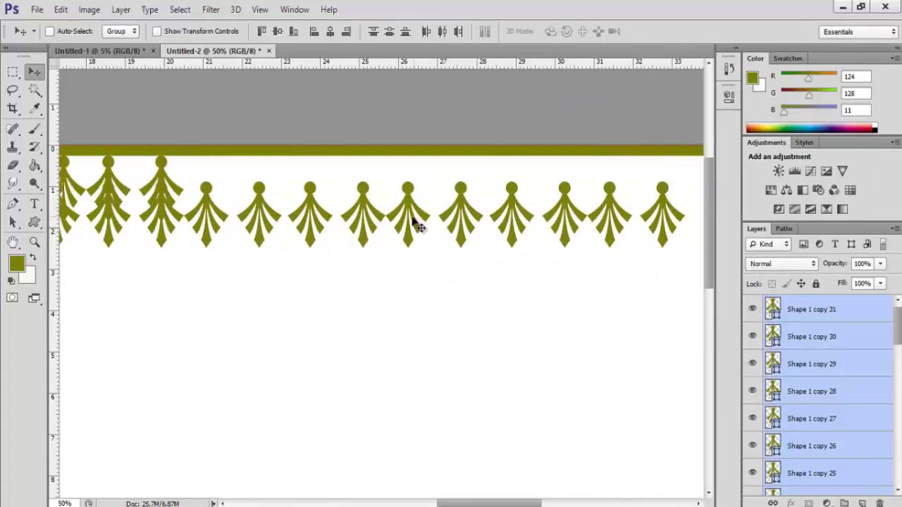
pyautogui.moveTo(458, 215); pyautogui.dragTo(568, 217)
pyautogui.moveTo(294, 228); pyautogui.dragTo(465, 195)
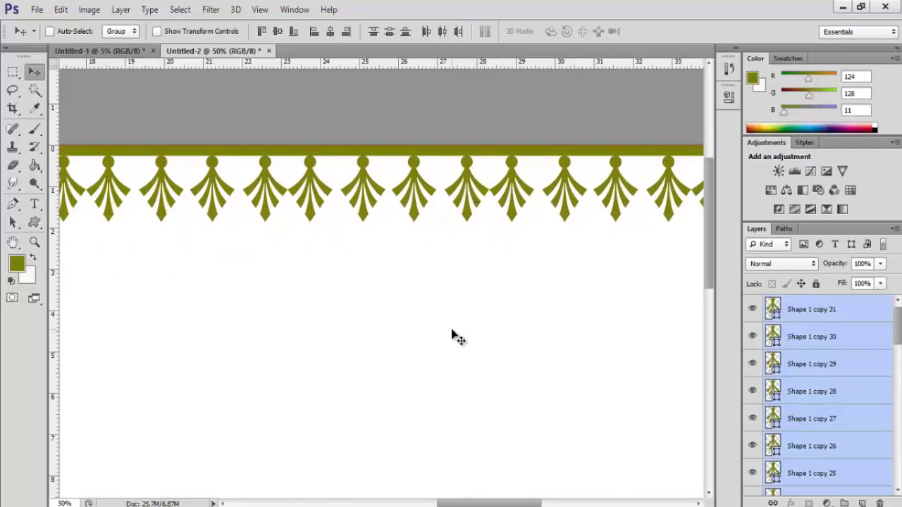
pyautogui.hotkey('ctrl', '-')
pyautogui.hotkey('ctrl', '-')
pyautogui.hotkey('ctrl', '-')
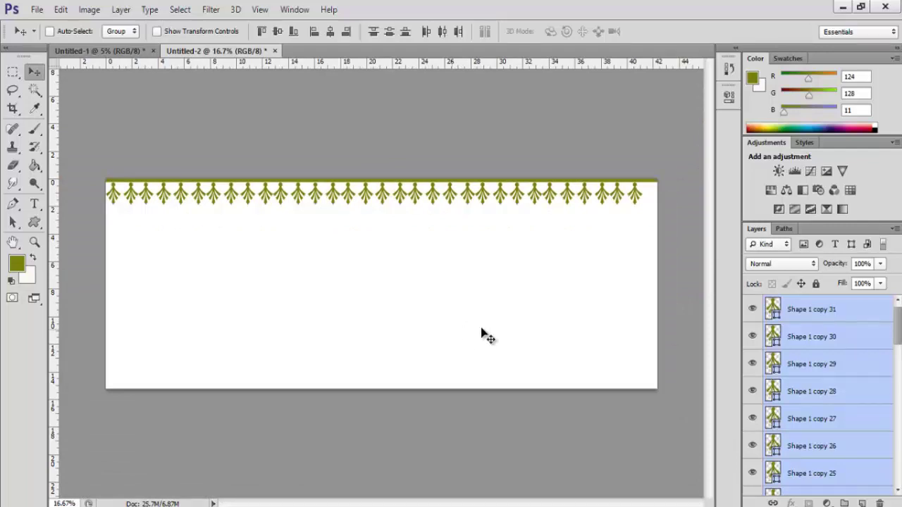
# Duplicate Shape 1 copy 31 and move the new tassel to the strip's right end.
pyautogui.click(808, 310)
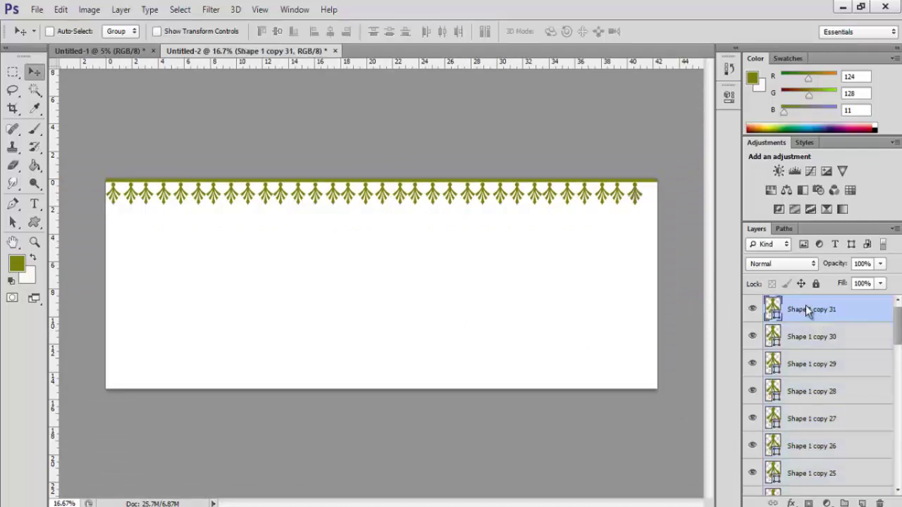
pyautogui.rightClick(805, 307)
pyautogui.click(604, 111)
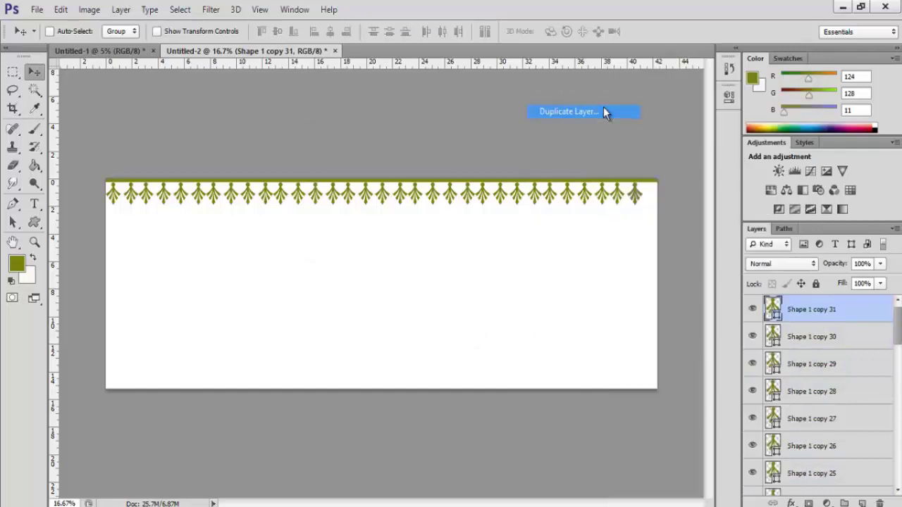
pyautogui.click(572, 156)
pyautogui.moveTo(633, 198); pyautogui.dragTo(651, 201)
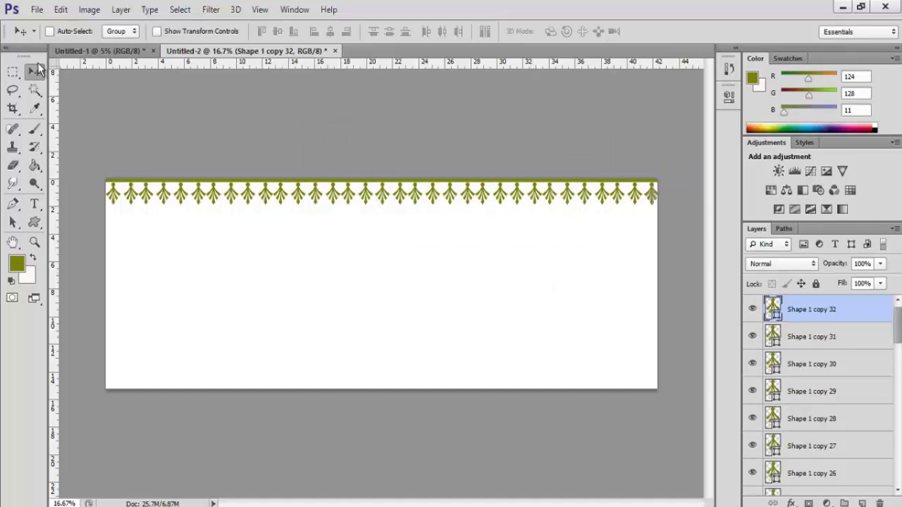
# Flatten all layers into a single Background layer.
pyautogui.click(13, 72)
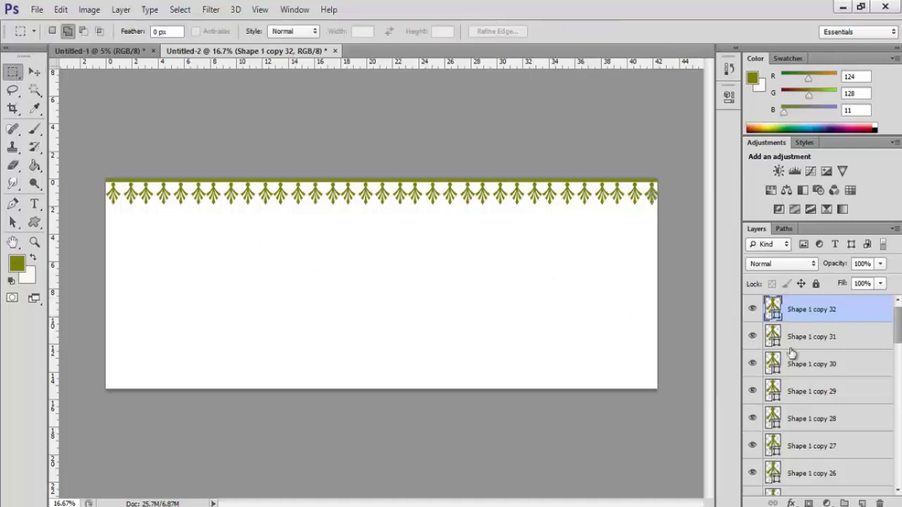
pyautogui.moveTo(899, 336); pyautogui.dragTo(900, 497)
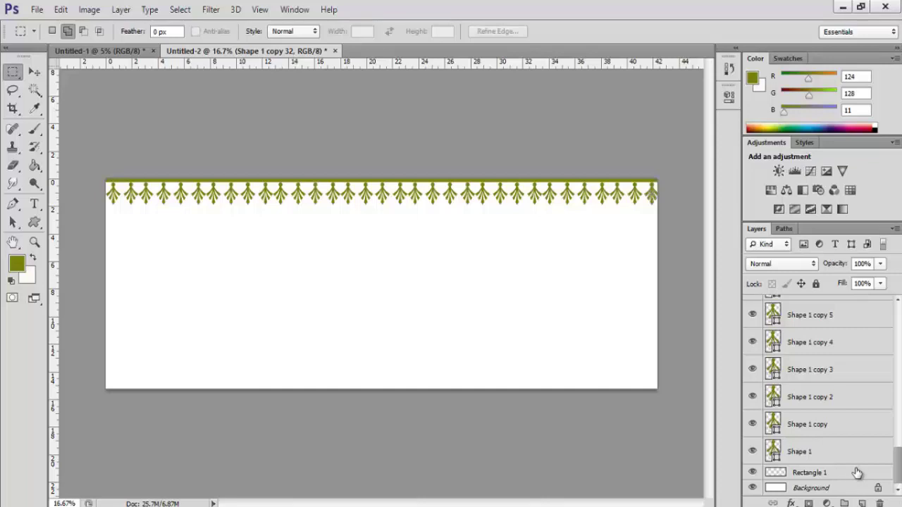
pyautogui.click(845, 492)
pyautogui.rightClick(845, 494)
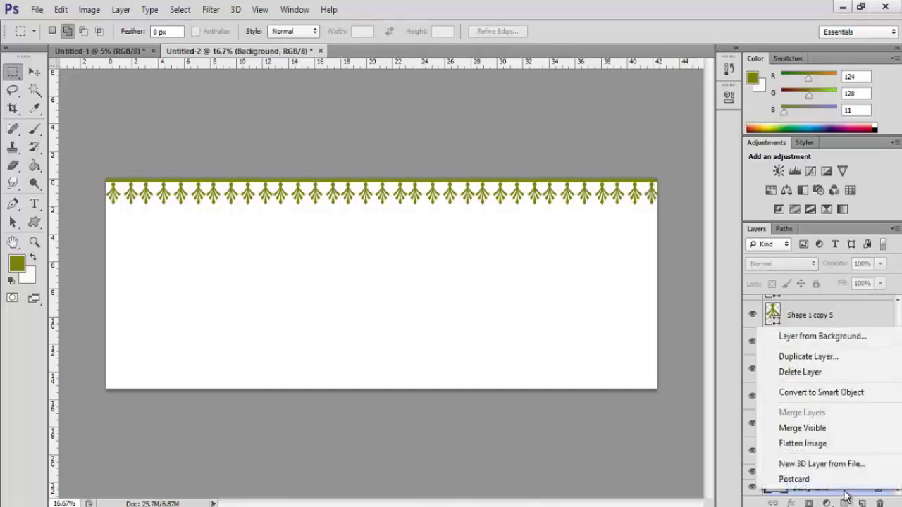
pyautogui.click(825, 444)
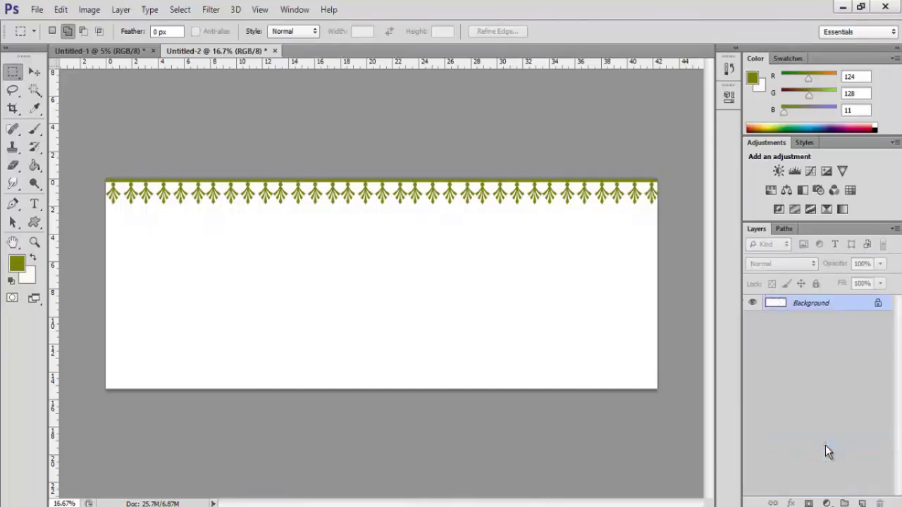
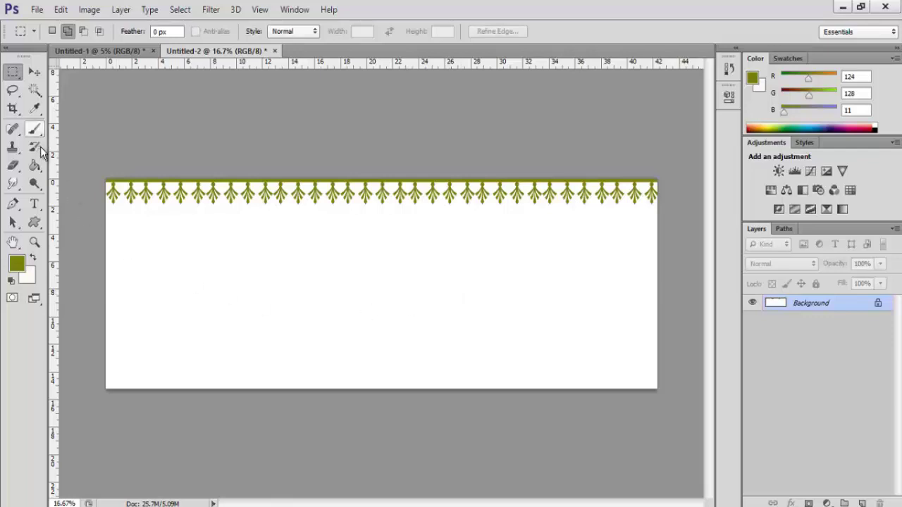
# Draw two full-width olive rectangles under the floral border: a thin line and a slightly taller band.
pyautogui.click(41, 228)
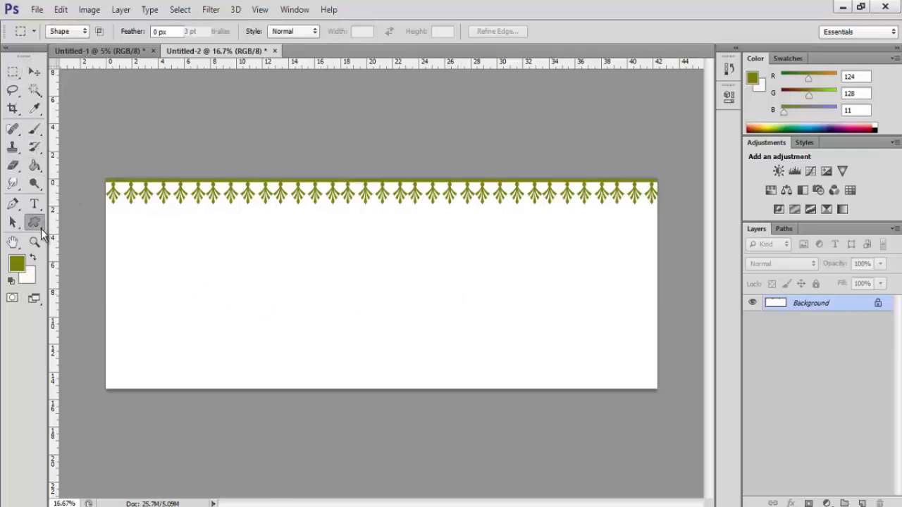
pyautogui.rightClick(41, 228)
pyautogui.click(84, 221)
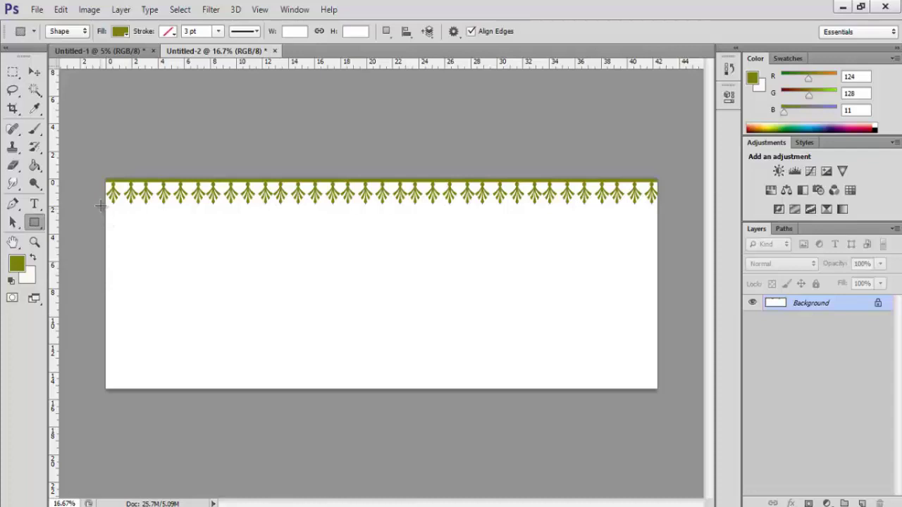
pyautogui.moveTo(103, 207); pyautogui.dragTo(663, 208)
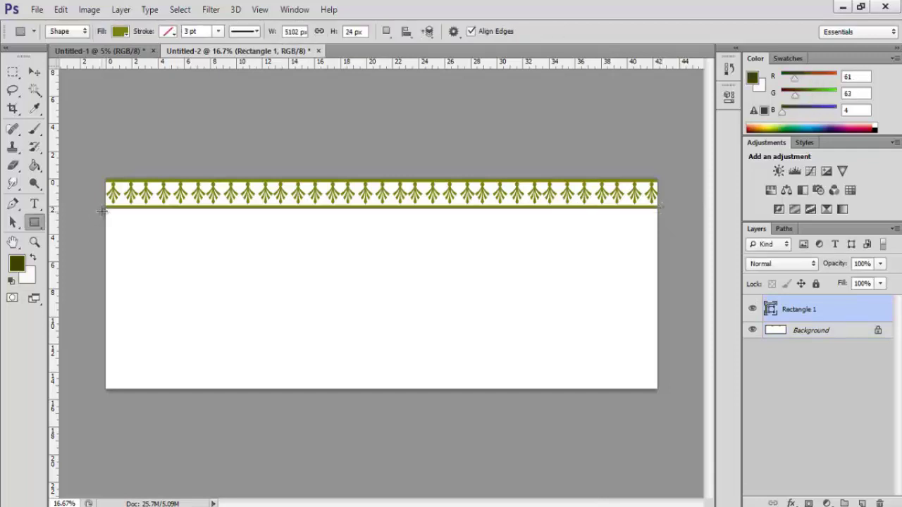
pyautogui.moveTo(102, 212); pyautogui.dragTo(666, 216)
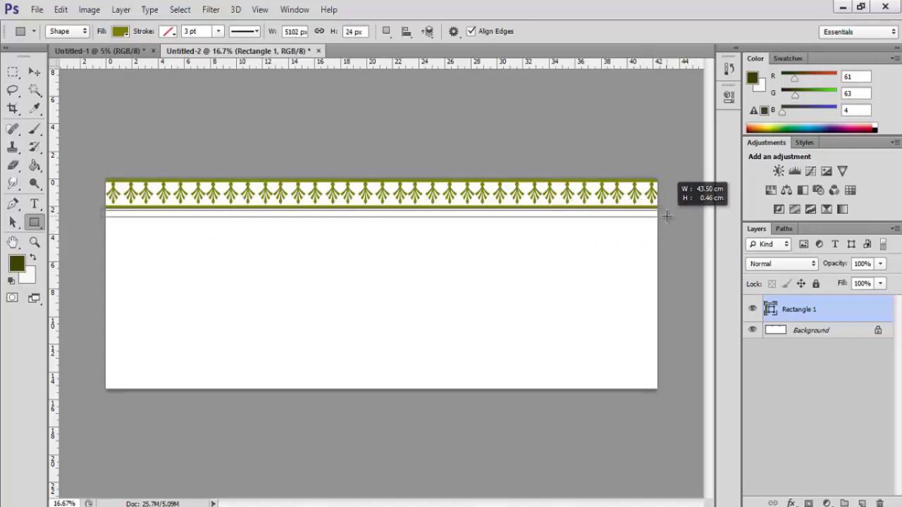
pyautogui.moveTo(667, 218); pyautogui.dragTo(666, 217)
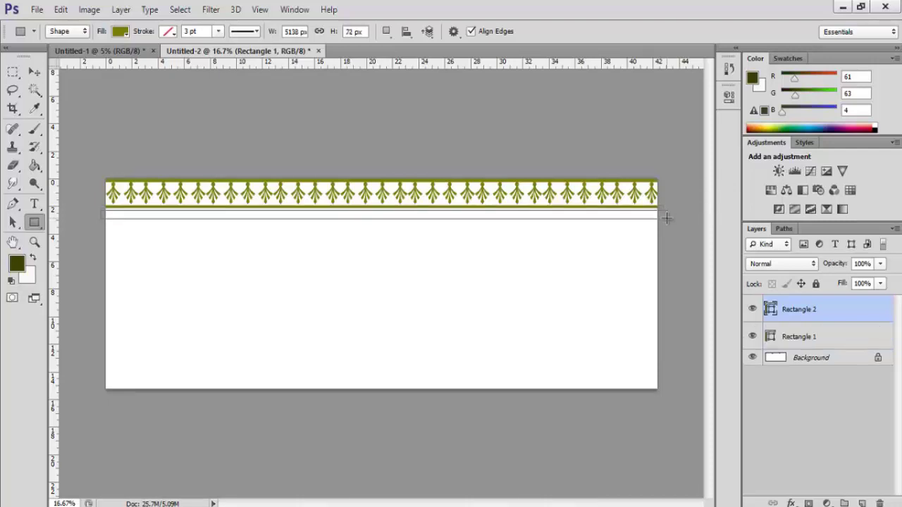
# Fill Rectangle 2 with a dark olive Recently Used swatch.
pyautogui.click(118, 34)
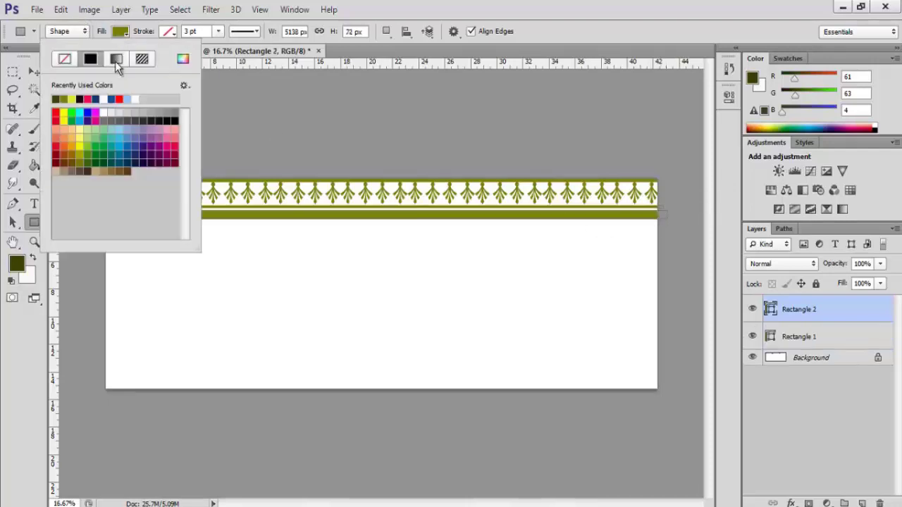
pyautogui.click(55, 98)
pyautogui.click(98, 232)
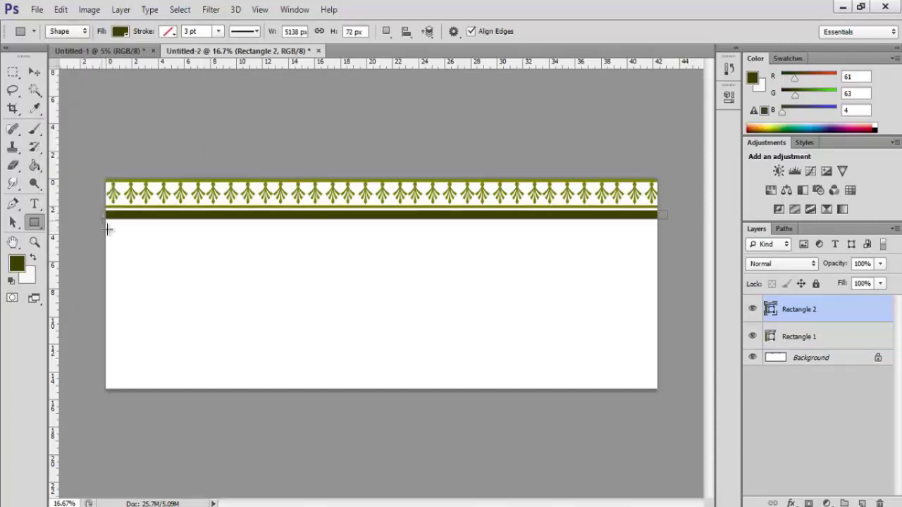
# Draw a wide Rectangle 3 below the strips and fill it pure black.
pyautogui.moveTo(108, 229); pyautogui.dragTo(666, 249)
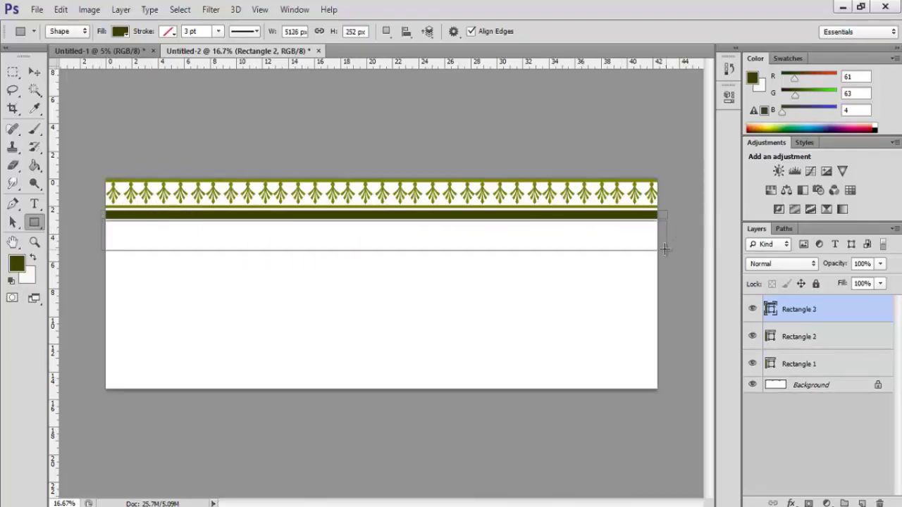
pyautogui.click(119, 32)
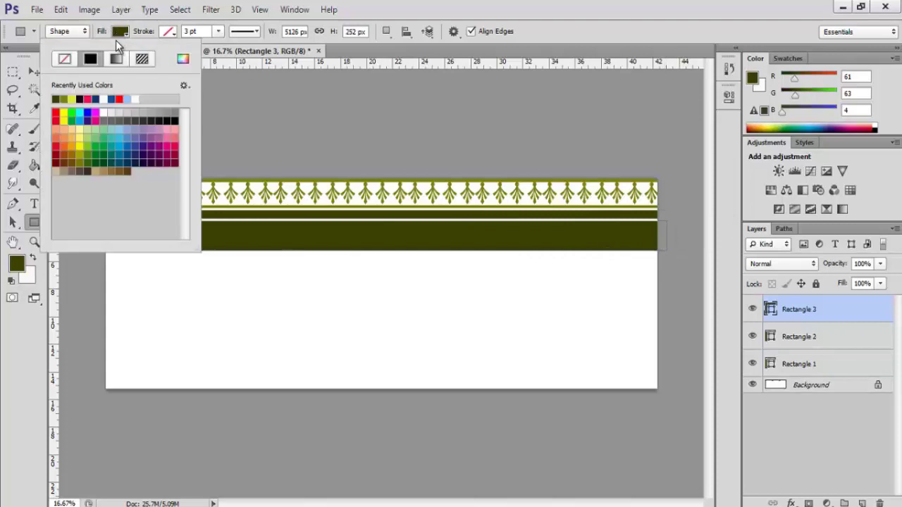
pyautogui.click(81, 98)
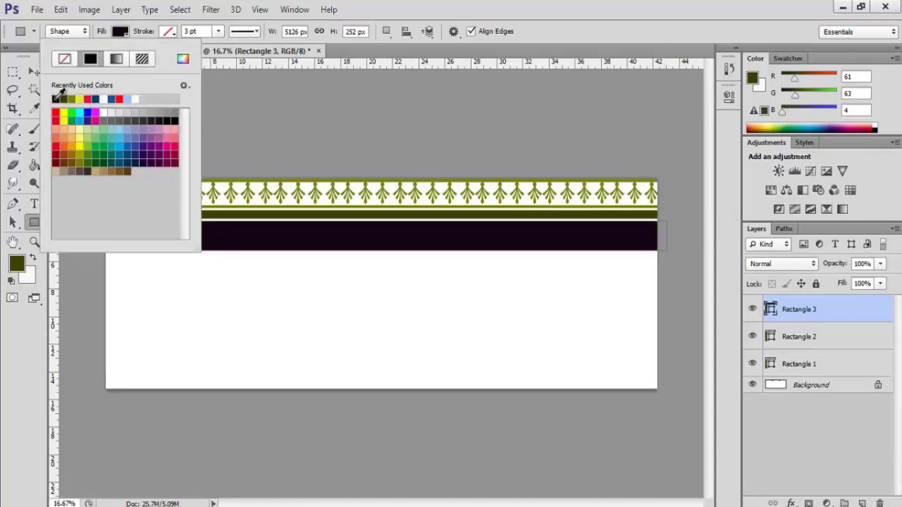
pyautogui.click(176, 121)
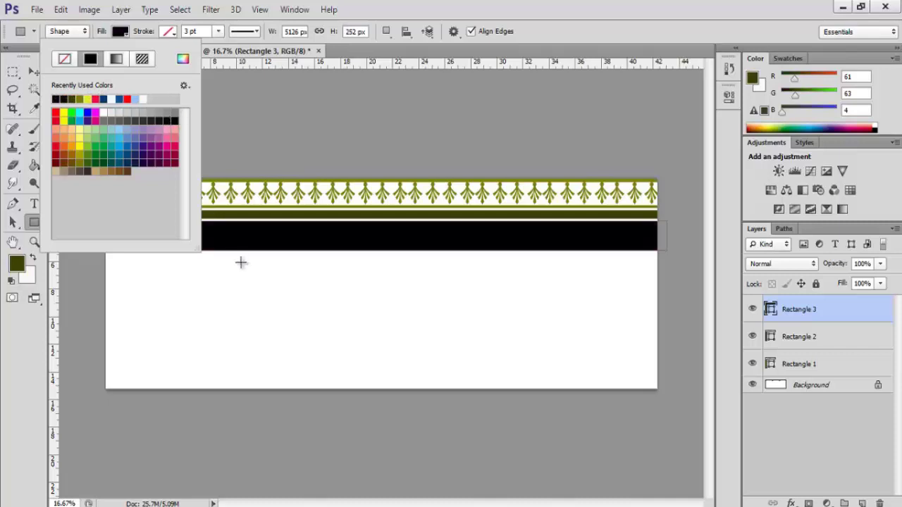
pyautogui.click(381, 163)
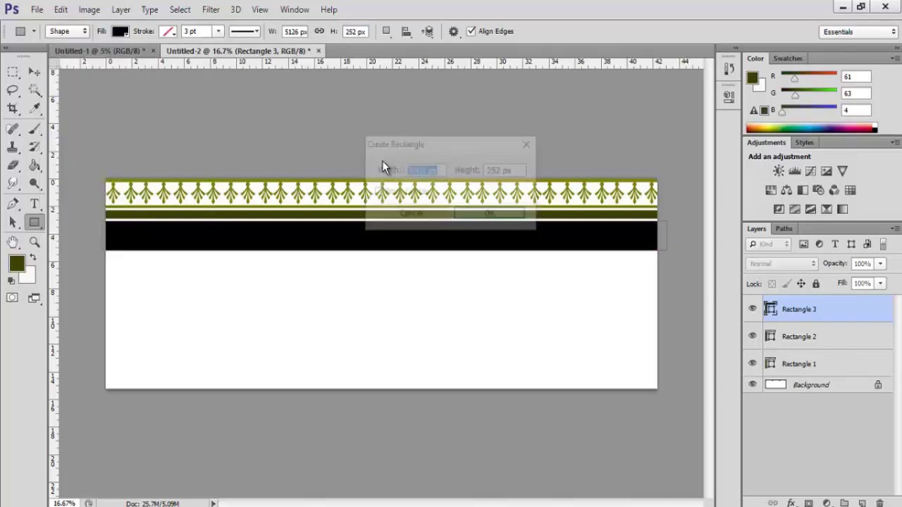
pyautogui.click(429, 215)
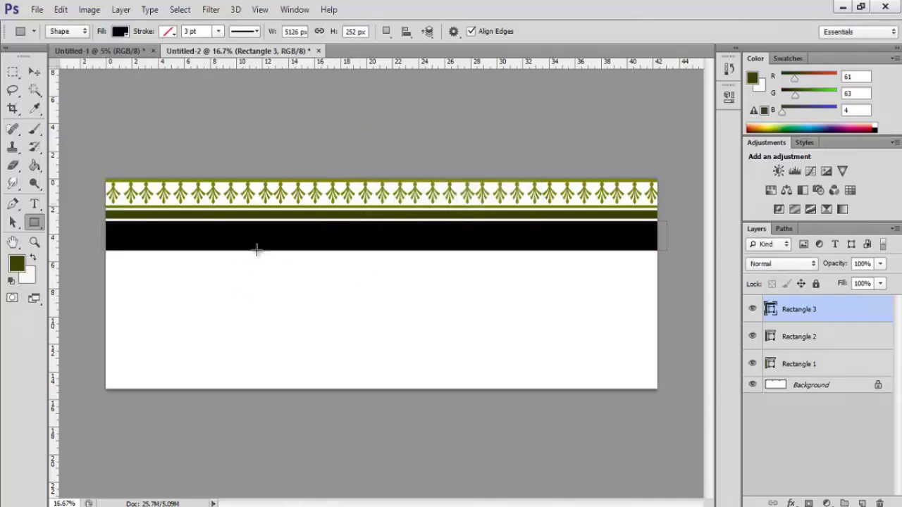
# Draw Rectangle 4 under the black band and define orange f07b09 in the Color Picker.
pyautogui.moveTo(103, 254); pyautogui.dragTo(665, 267)
pyautogui.click(121, 32)
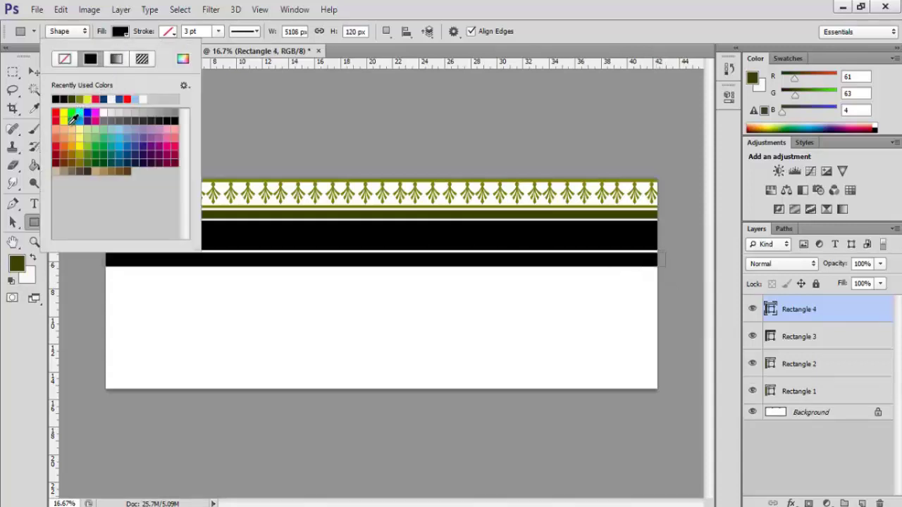
pyautogui.click(17, 264)
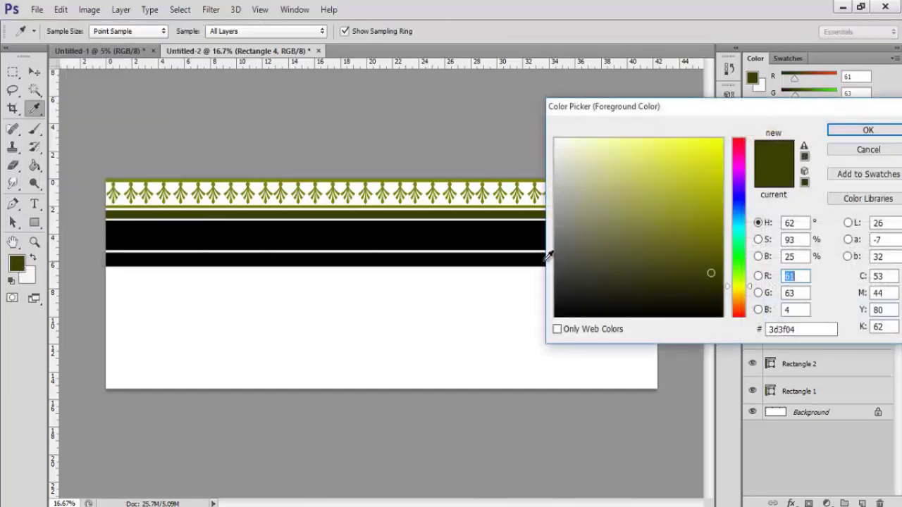
pyautogui.click(747, 297)
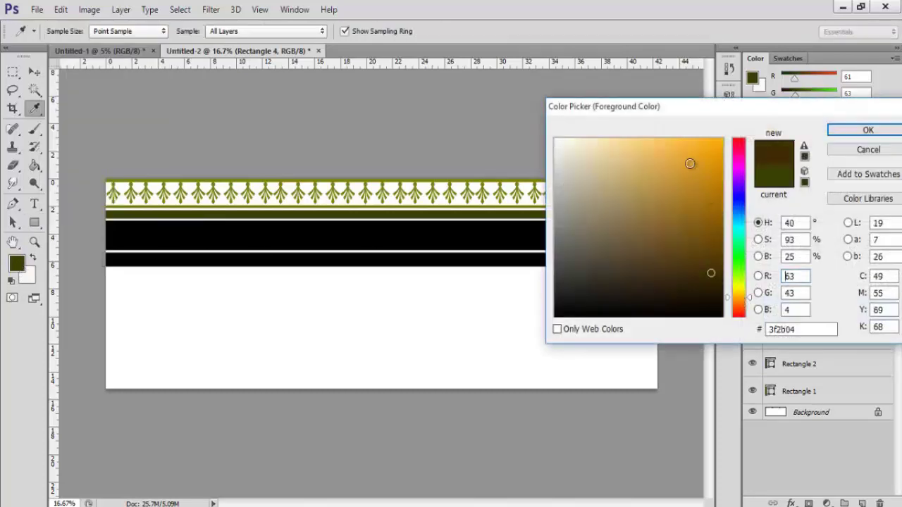
pyautogui.moveTo(749, 305); pyautogui.dragTo(739, 305)
pyautogui.moveTo(709, 149); pyautogui.dragTo(715, 143)
pyautogui.moveTo(710, 178); pyautogui.dragTo(713, 149)
pyautogui.moveTo(711, 148); pyautogui.dragTo(716, 148)
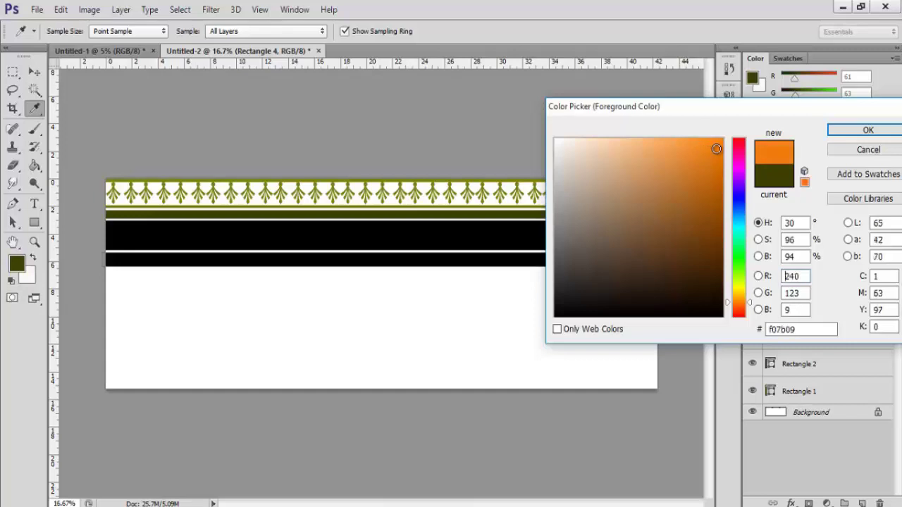
pyautogui.click(860, 131)
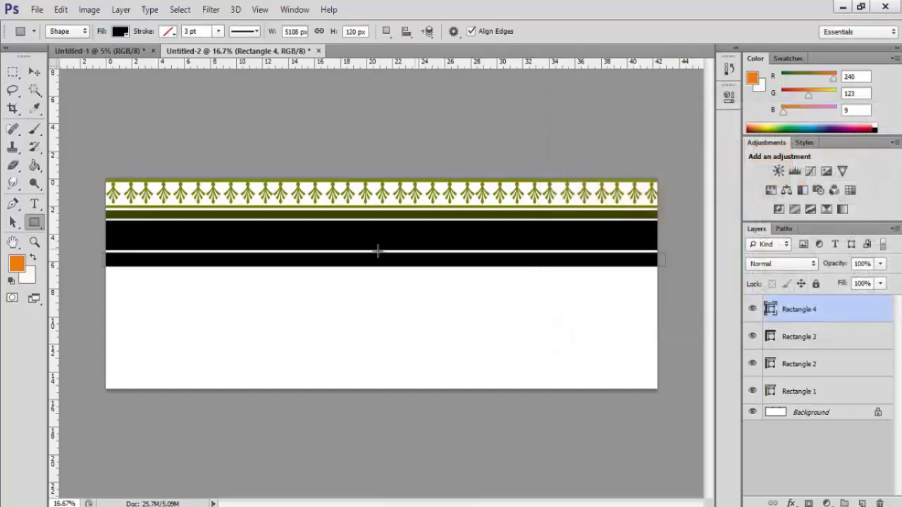
# Fill Rectangle 4 with the new orange f07b09 swatch.
pyautogui.click(117, 31)
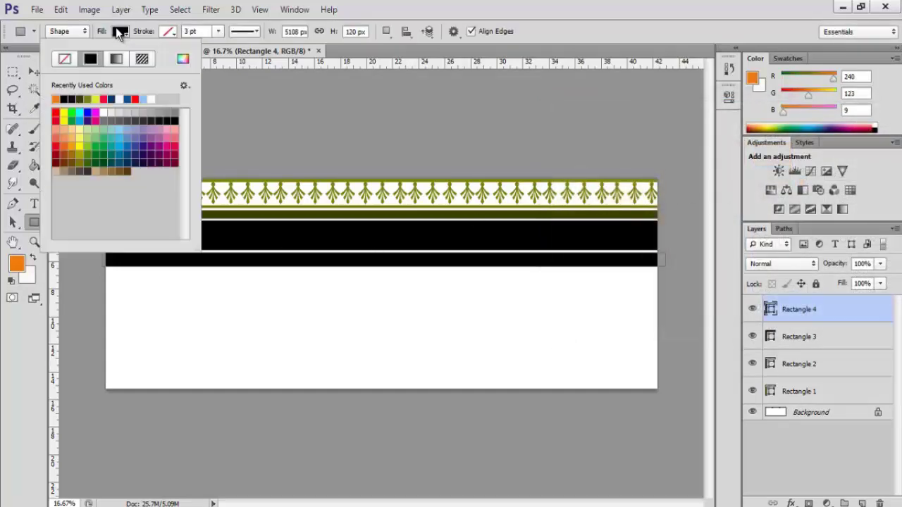
pyautogui.click(56, 98)
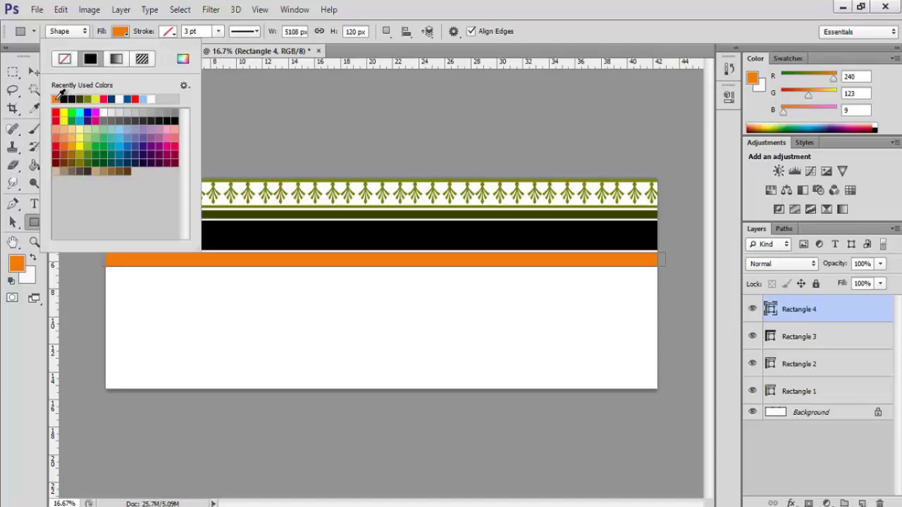
pyautogui.click(77, 318)
pyautogui.click(408, 216)
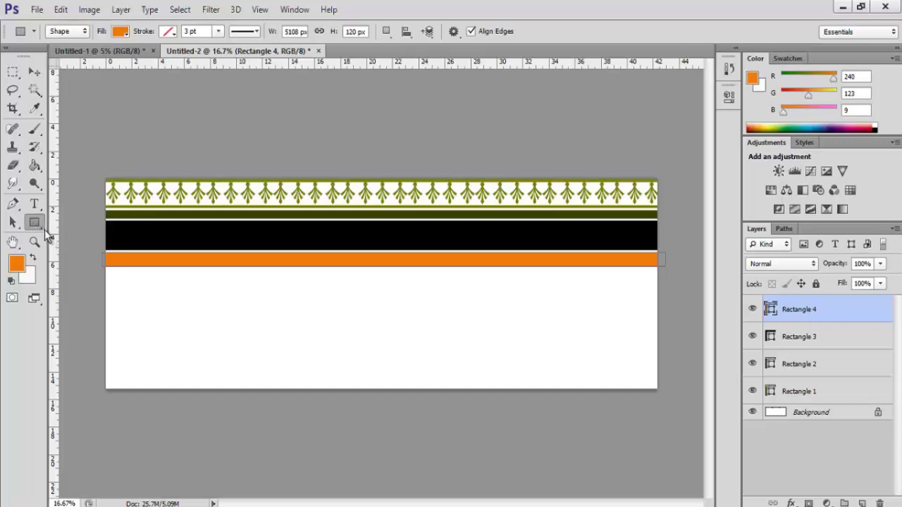
# Draw the ornamental square custom shape as Shape 1 below the orange strip's left end.
pyautogui.rightClick(35, 226)
pyautogui.click(84, 291)
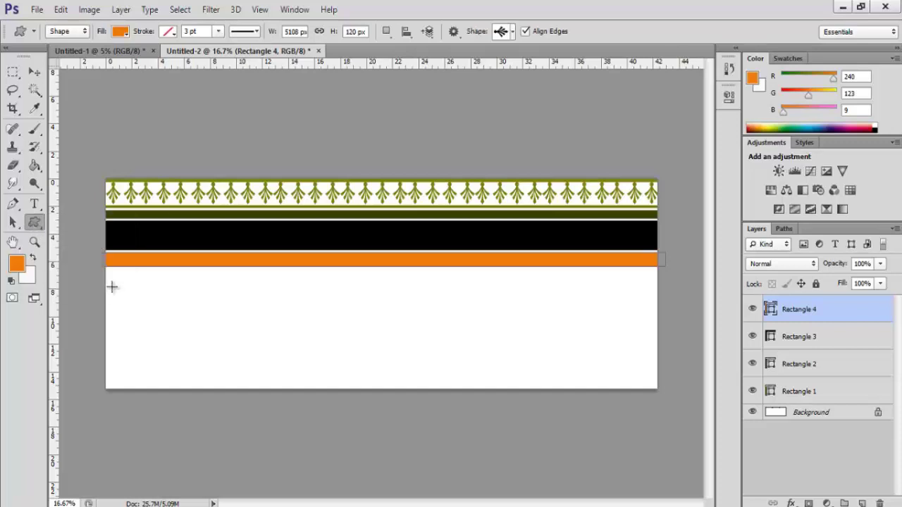
pyautogui.click(511, 33)
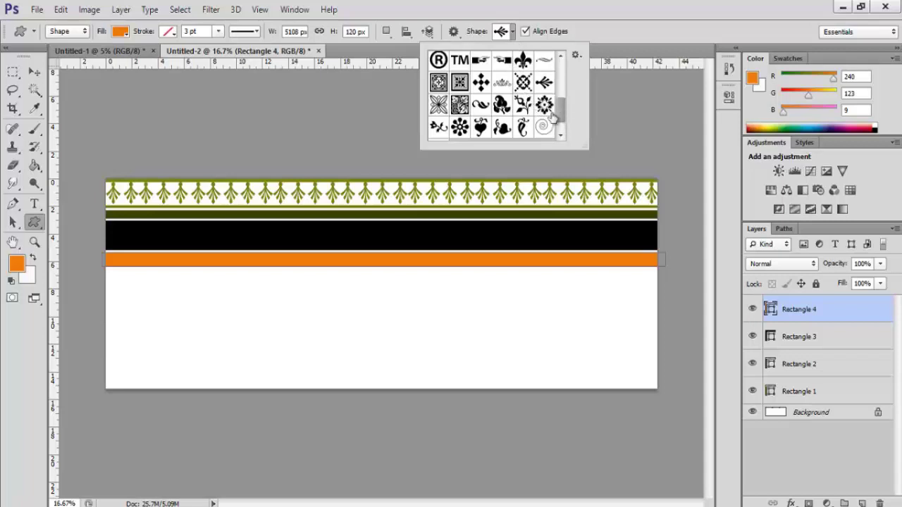
pyautogui.click(438, 105)
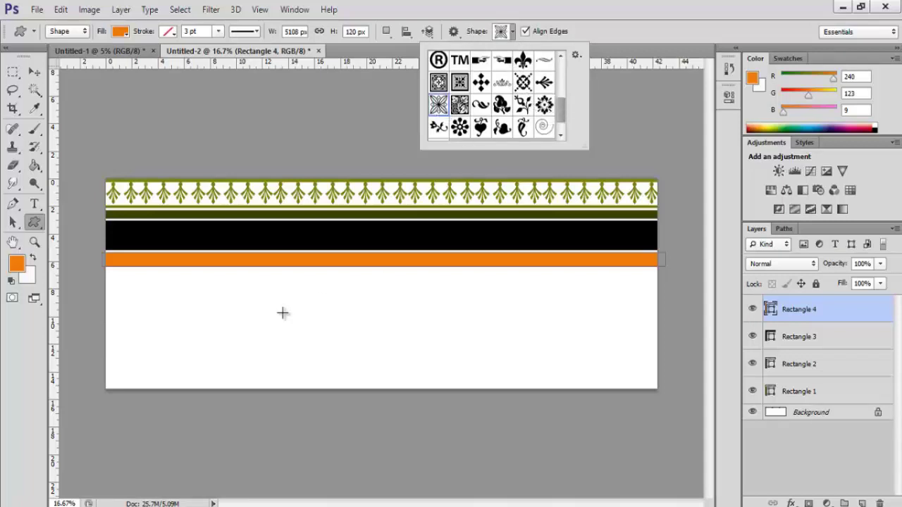
pyautogui.click(108, 269)
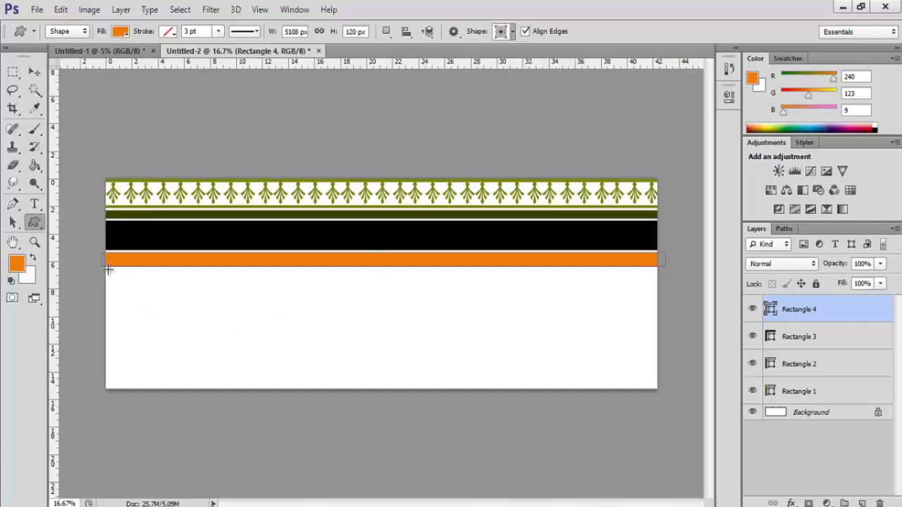
pyautogui.moveTo(107, 268); pyautogui.dragTo(212, 385)
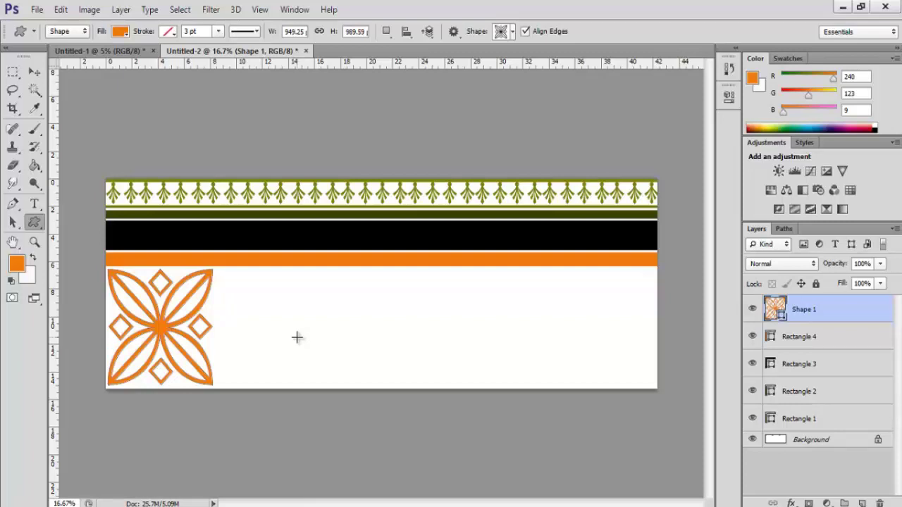
# Duplicate Shape 1 and place the copy right beside the original motif.
pyautogui.rightClick(827, 310)
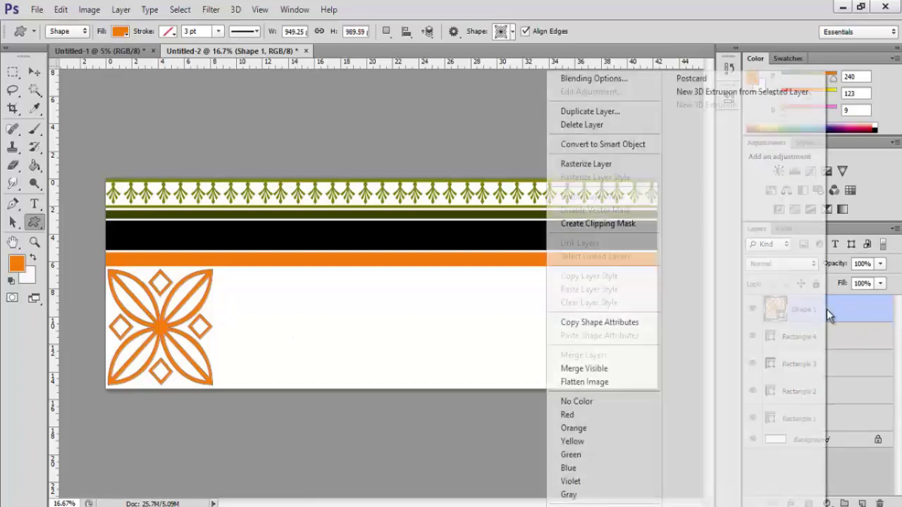
pyautogui.click(585, 112)
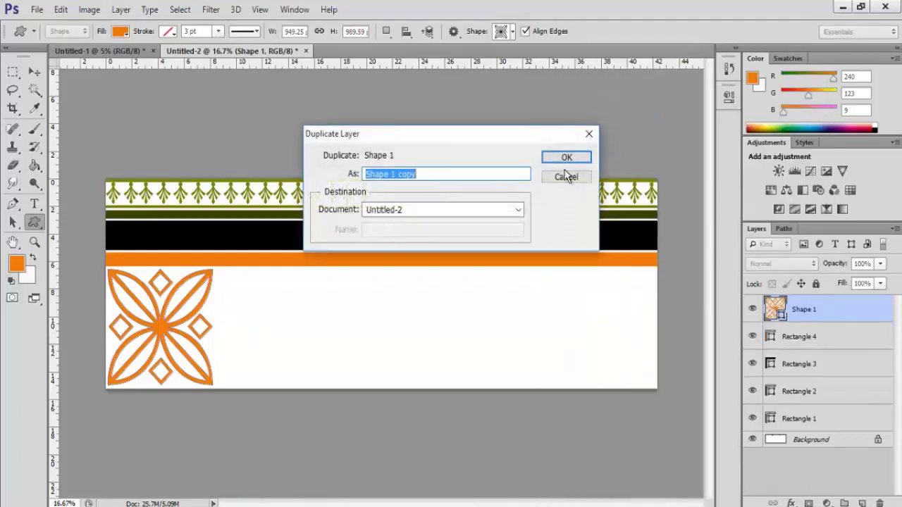
pyautogui.click(568, 158)
pyautogui.click(35, 74)
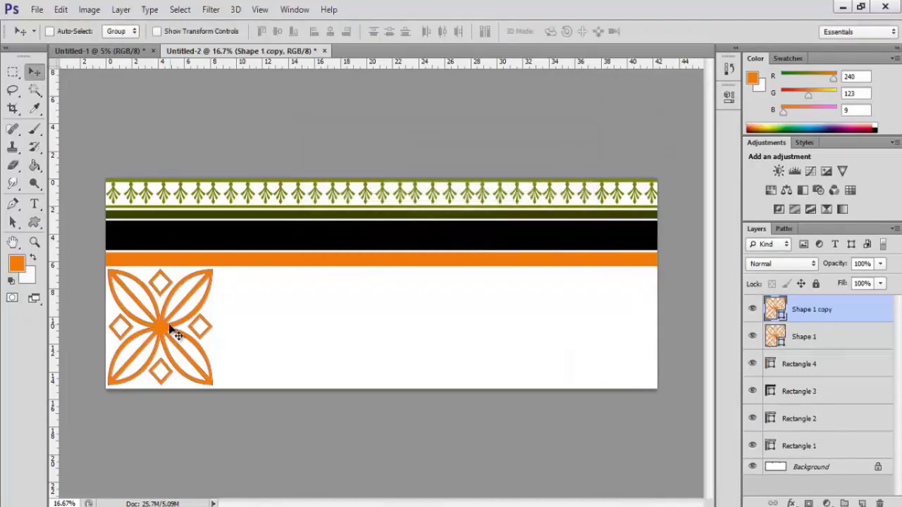
pyautogui.moveTo(179, 334); pyautogui.dragTo(278, 331)
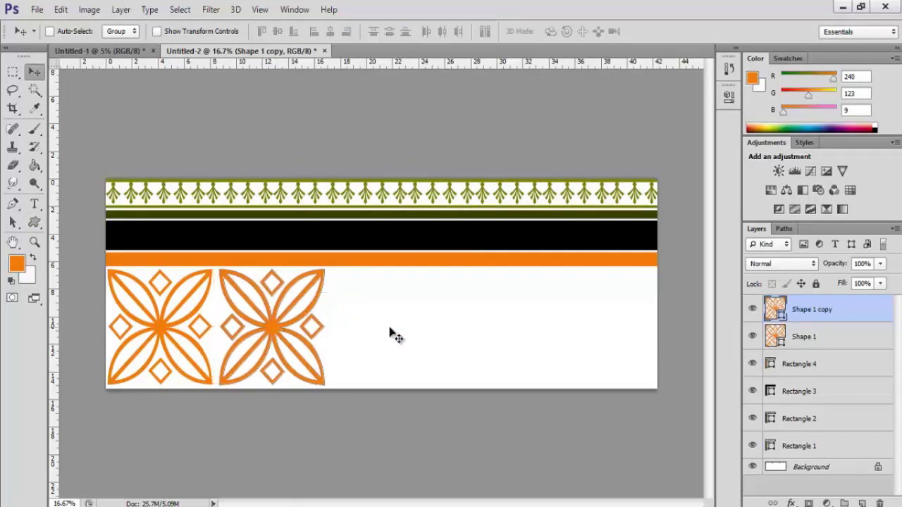
# Duplicate both motif layers together and move the two new motifs further along the band.
pyautogui.keyDown('shift'); pyautogui.click(803, 337); pyautogui.keyUp('shift')
pyautogui.rightClick(805, 341)
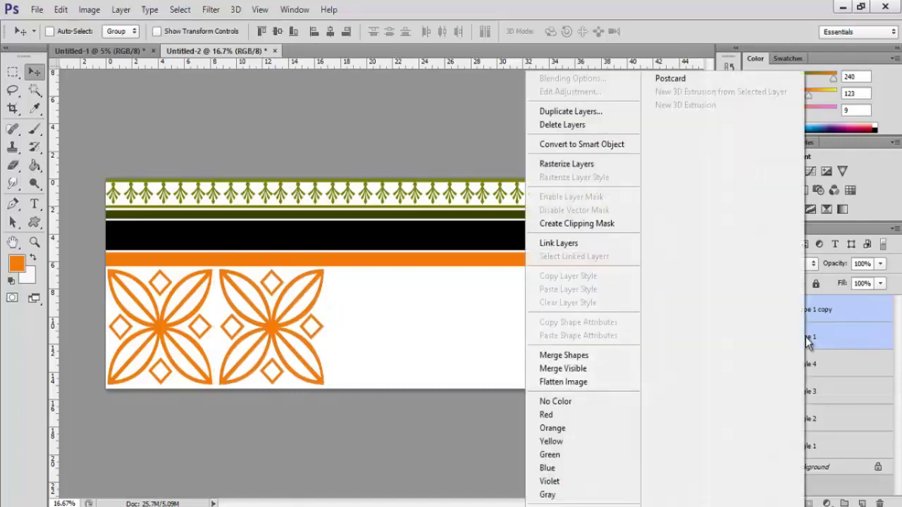
pyautogui.click(576, 114)
pyautogui.click(572, 156)
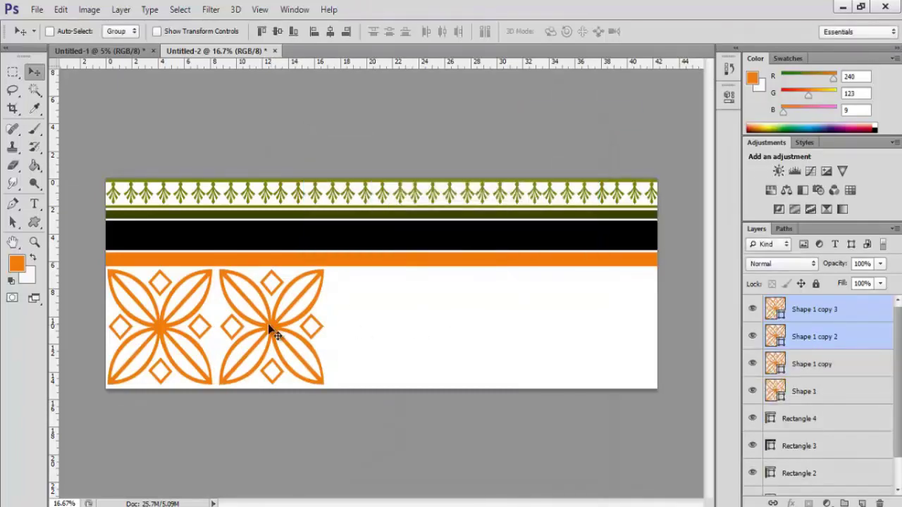
pyautogui.moveTo(272, 328); pyautogui.dragTo(491, 329)
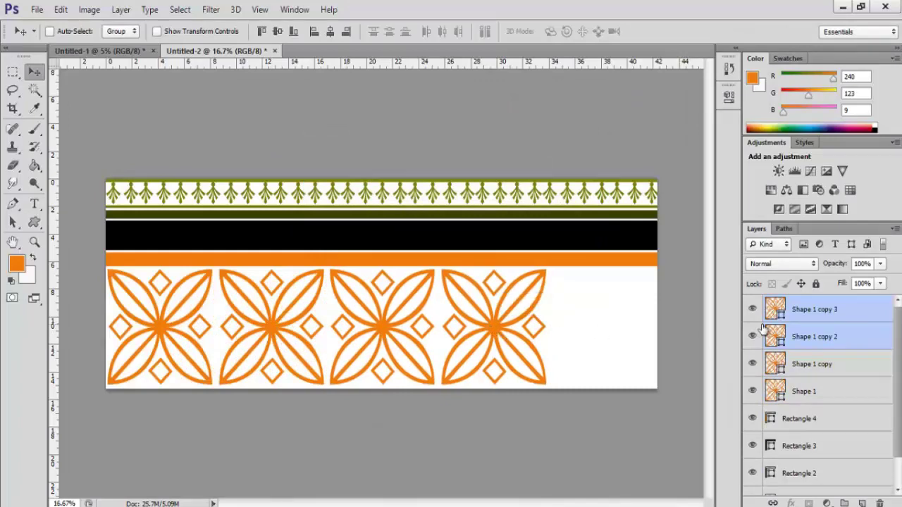
# Duplicate Shape 1 copy 3 into copy 4 and place it at the band's right end.
pyautogui.click(801, 313)
pyautogui.rightClick(801, 316)
pyautogui.click(585, 112)
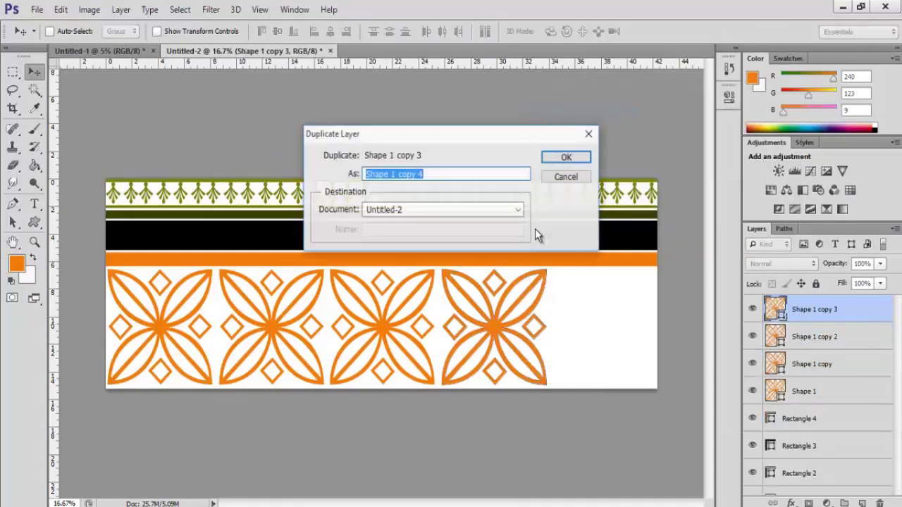
pyautogui.click(570, 156)
pyautogui.moveTo(507, 331); pyautogui.dragTo(599, 330)
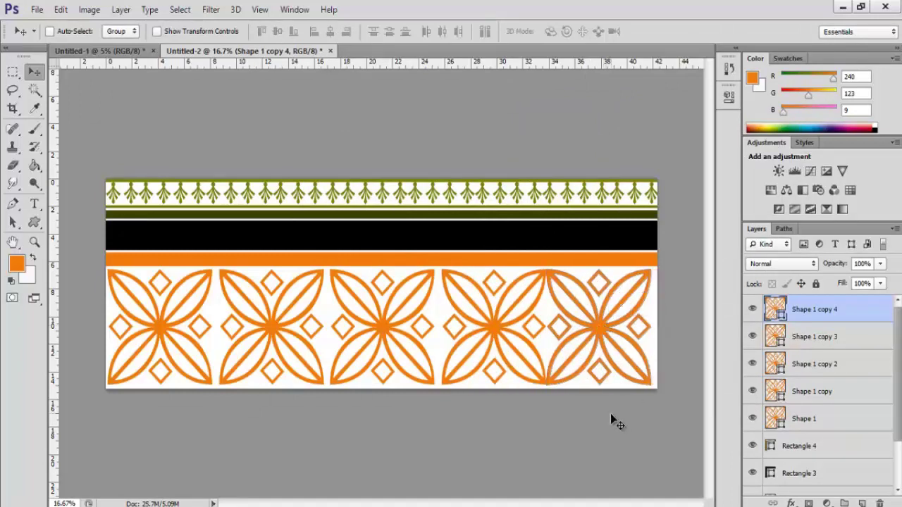
pyautogui.hotkey('shift', 'Right')
pyautogui.hotkey('shift', 'Right')
pyautogui.hotkey('shift', 'Right')
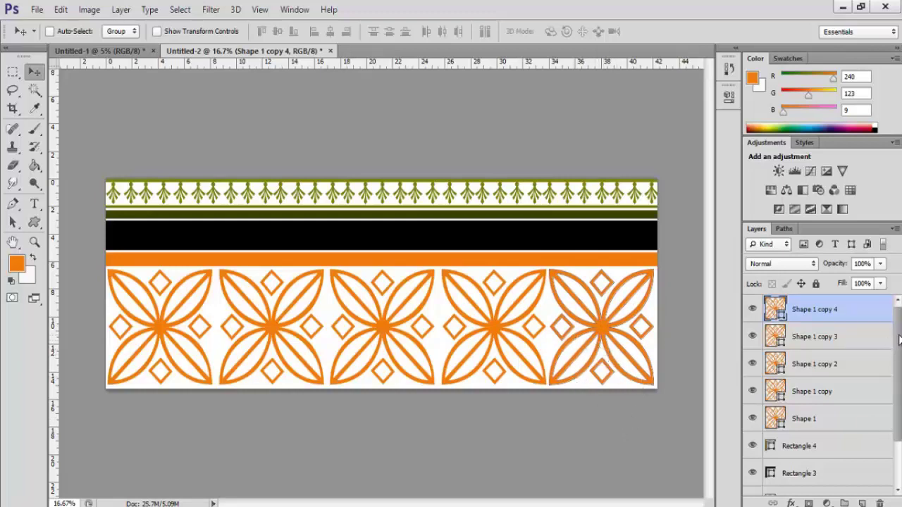
# Flatten all layers into a single Background.
pyautogui.moveTo(899, 340); pyautogui.dragTo(898, 409)
pyautogui.click(795, 488)
pyautogui.rightClick(799, 486)
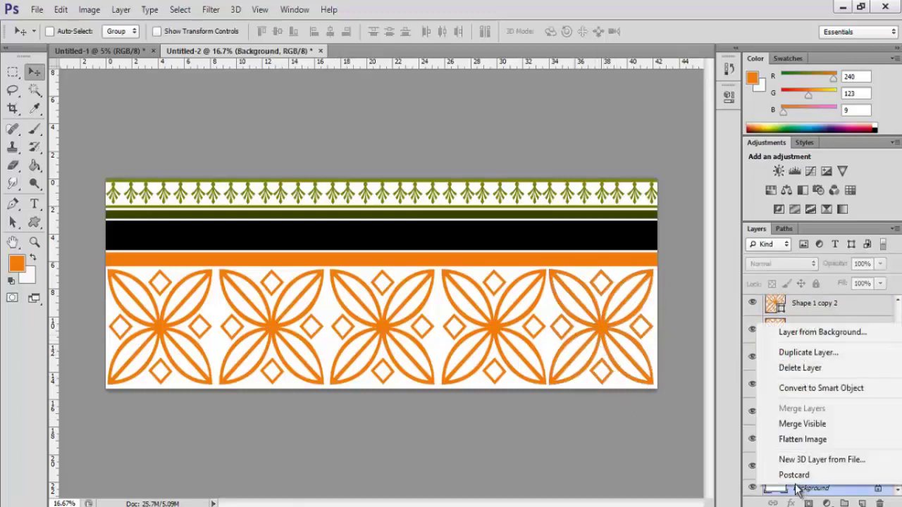
pyautogui.click(807, 441)
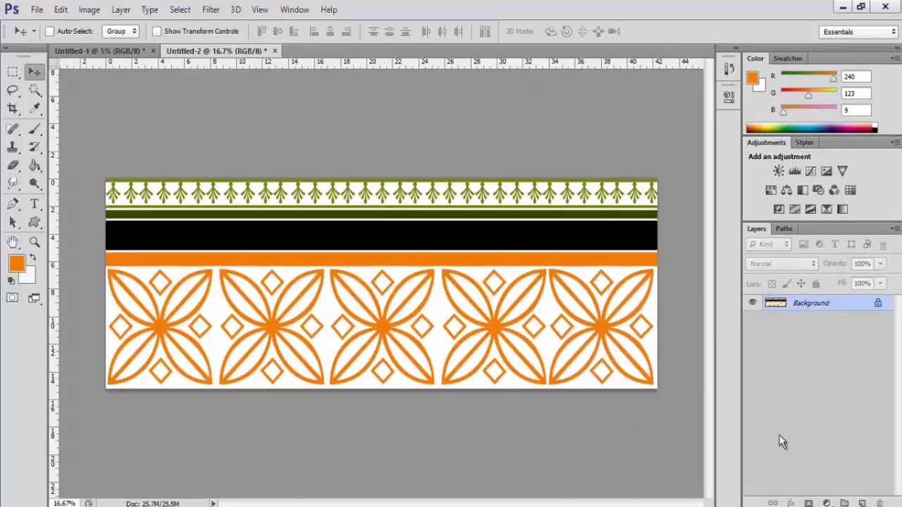
# Magic Wand the top border's green leaf motifs and fill them with a pattern in Normal mode.
pyautogui.click(35, 91)
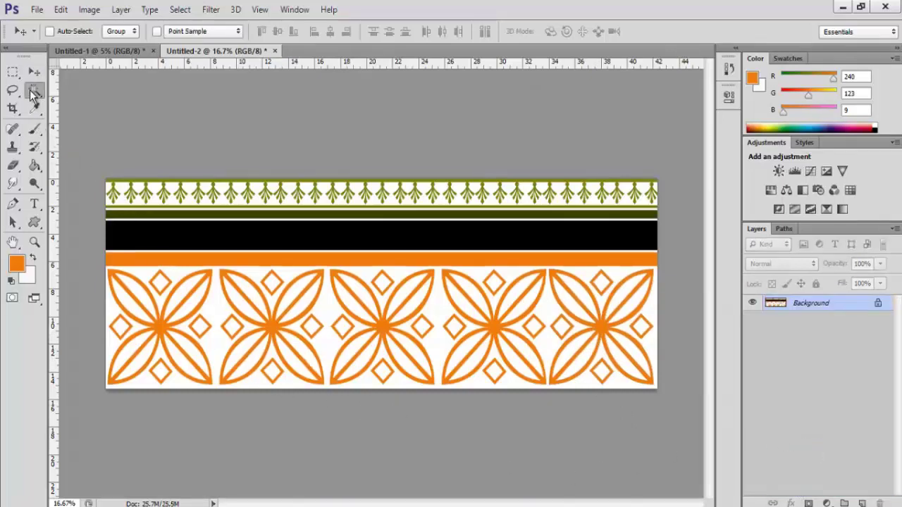
pyautogui.click(147, 182)
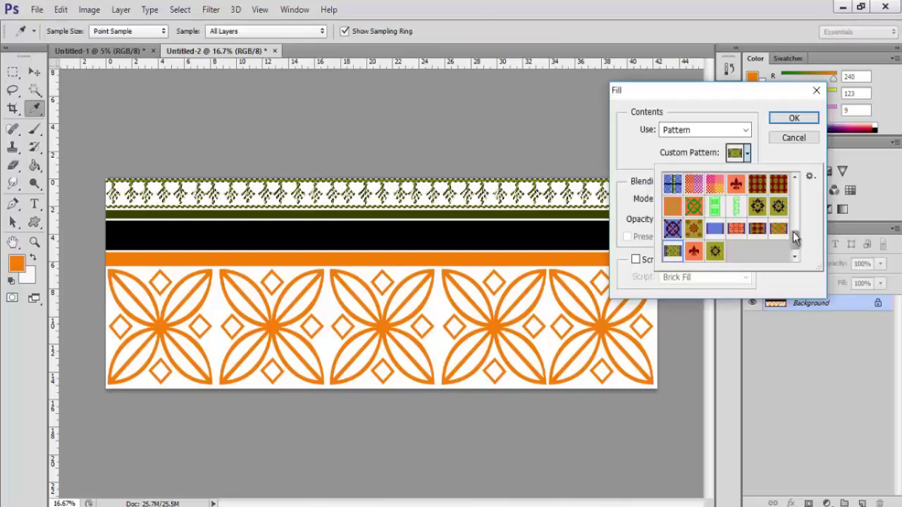
pyautogui.moveTo(796, 238); pyautogui.dragTo(796, 180)
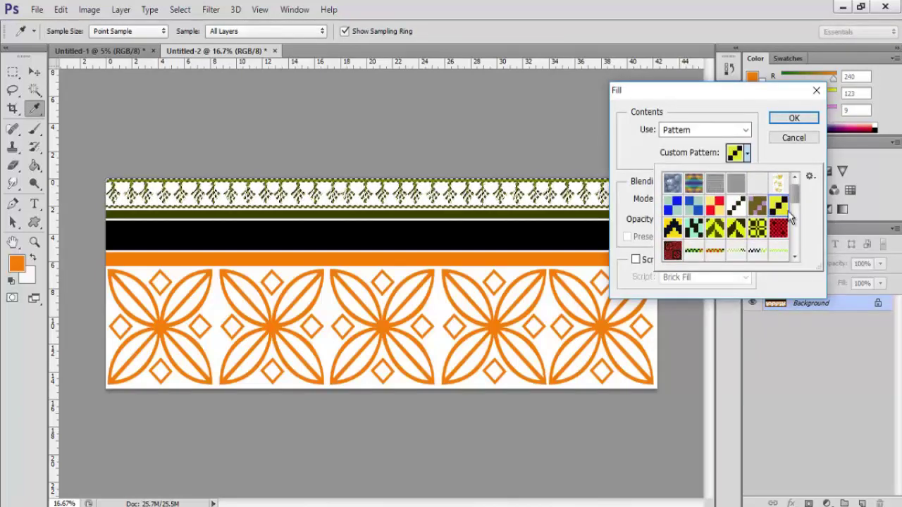
pyautogui.click(791, 157)
pyautogui.click(746, 199)
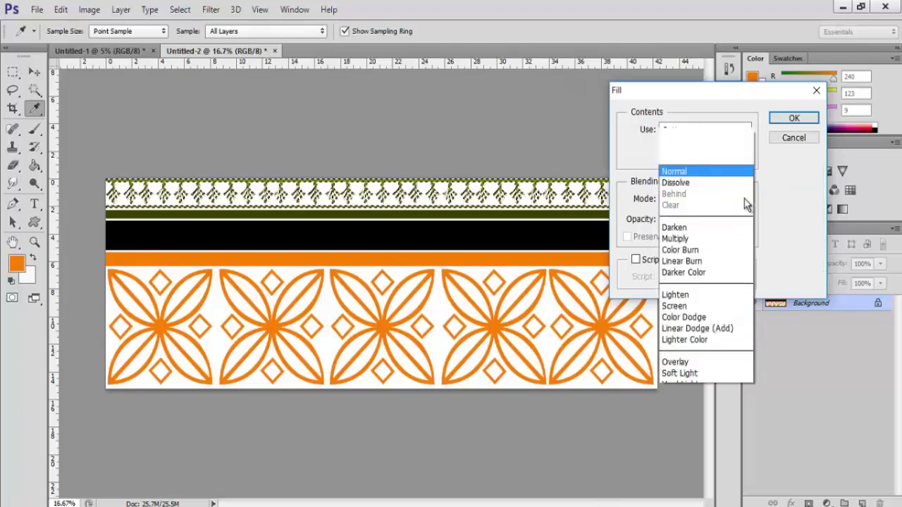
pyautogui.click(781, 199)
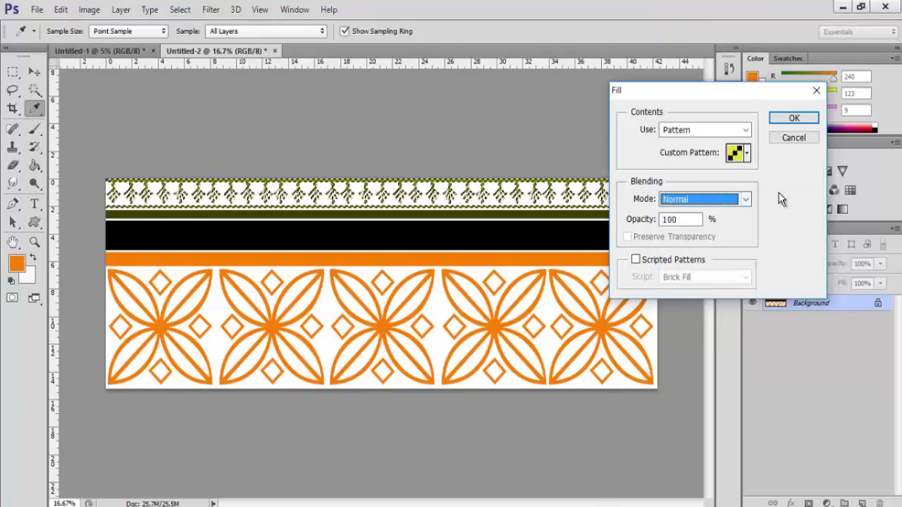
pyautogui.click(794, 118)
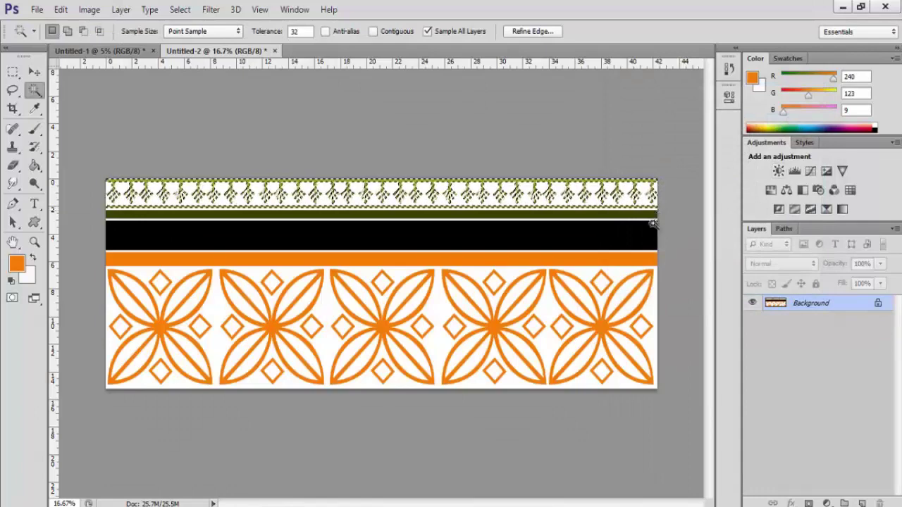
# Select the thin dark green band and fill it with a pattern in Darken mode.
pyautogui.click(215, 214)
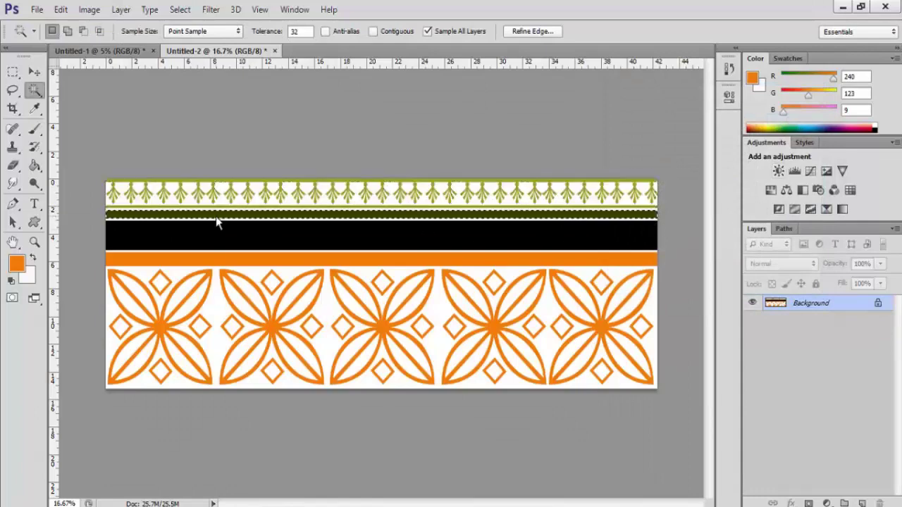
pyautogui.click(61, 9)
pyautogui.click(105, 197)
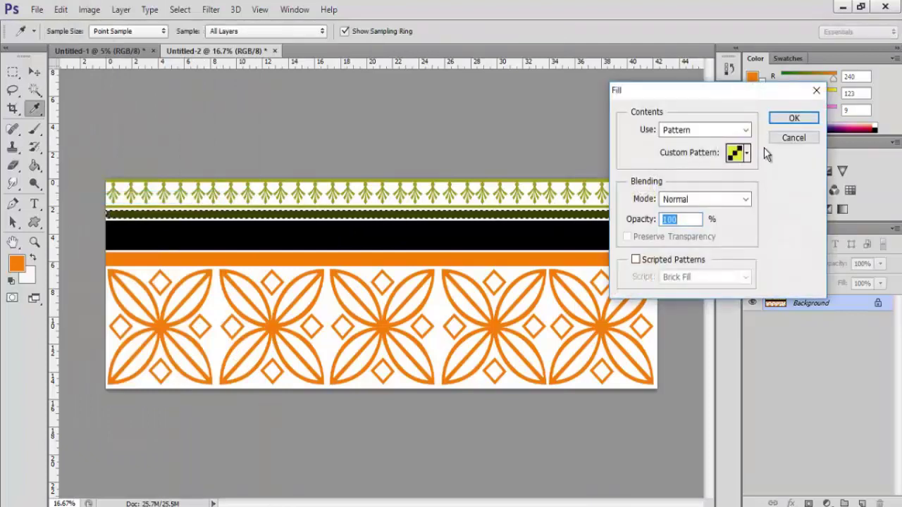
pyautogui.click(745, 198)
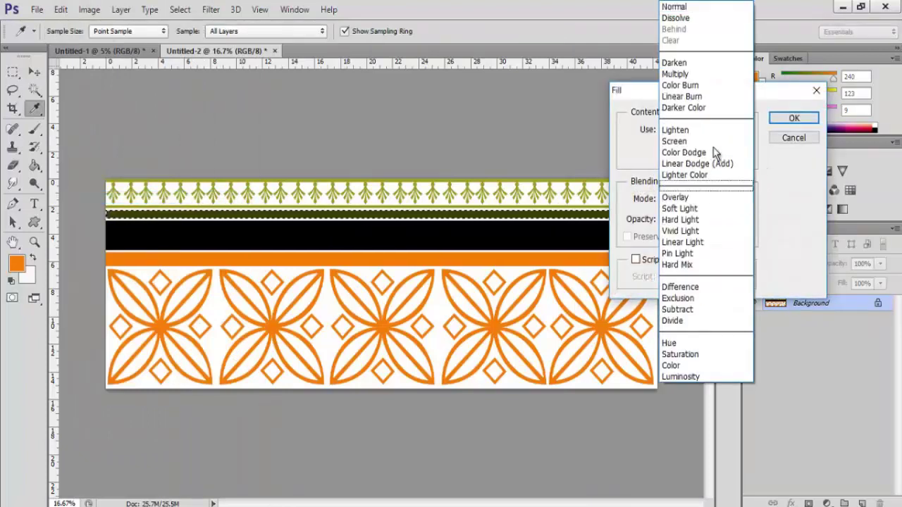
pyautogui.click(697, 64)
pyautogui.click(793, 118)
pyautogui.press('w')
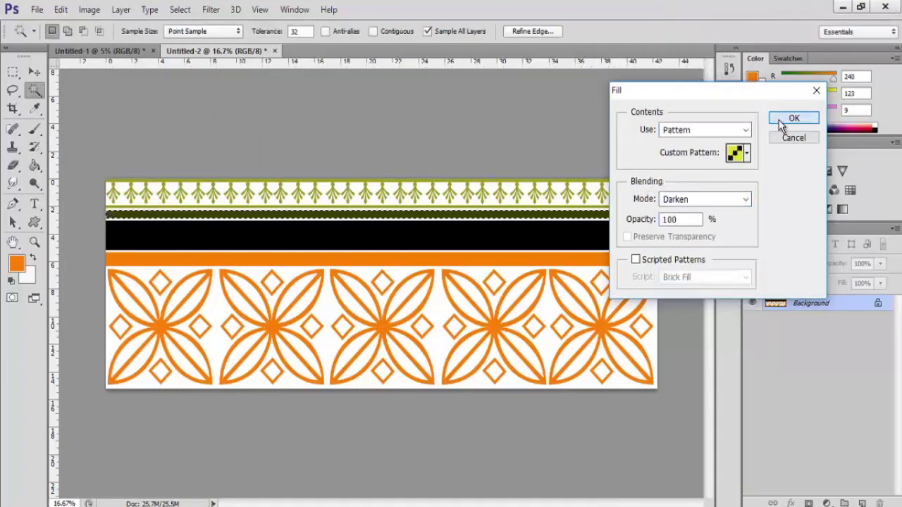
# Select the wide band and apply the Edit > Fill to it.
pyautogui.click(240, 237)
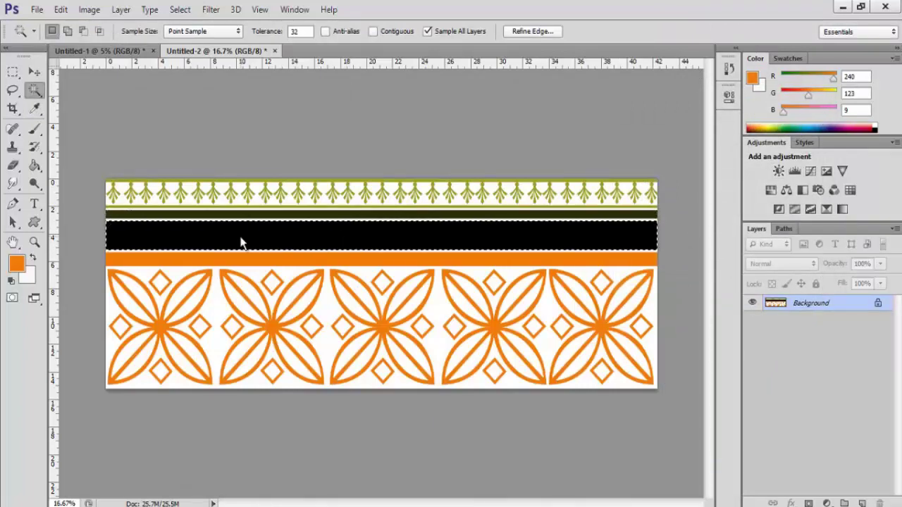
pyautogui.click(60, 9)
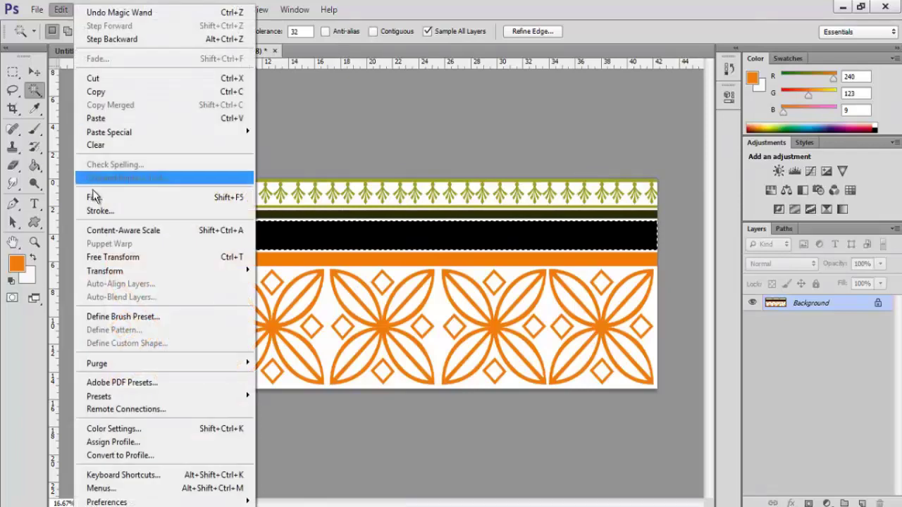
pyautogui.click(95, 197)
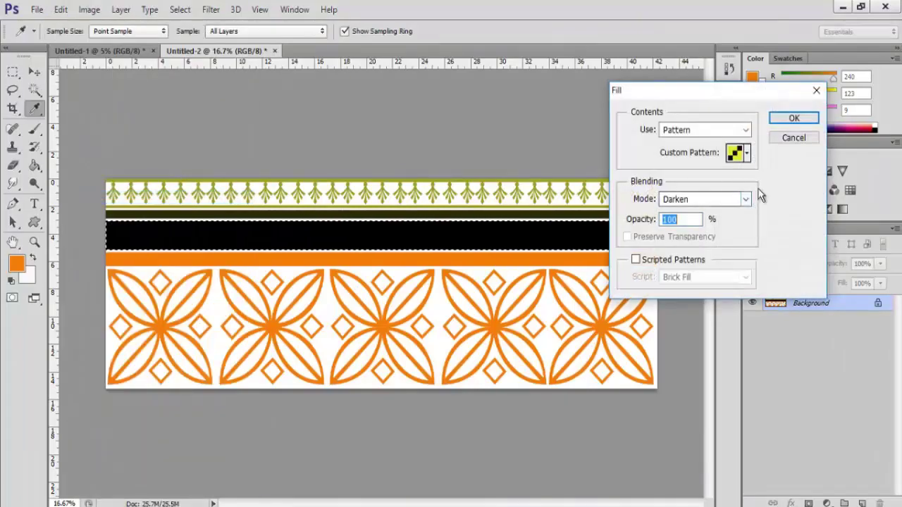
pyautogui.click(782, 118)
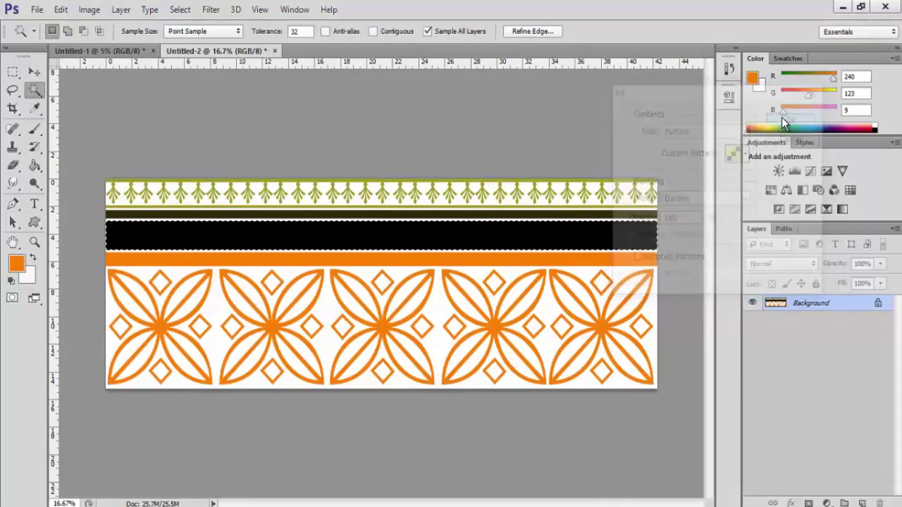
# Select all orange areas and apply the Darken pattern fill, turning them brown-orange.
pyautogui.click(289, 259)
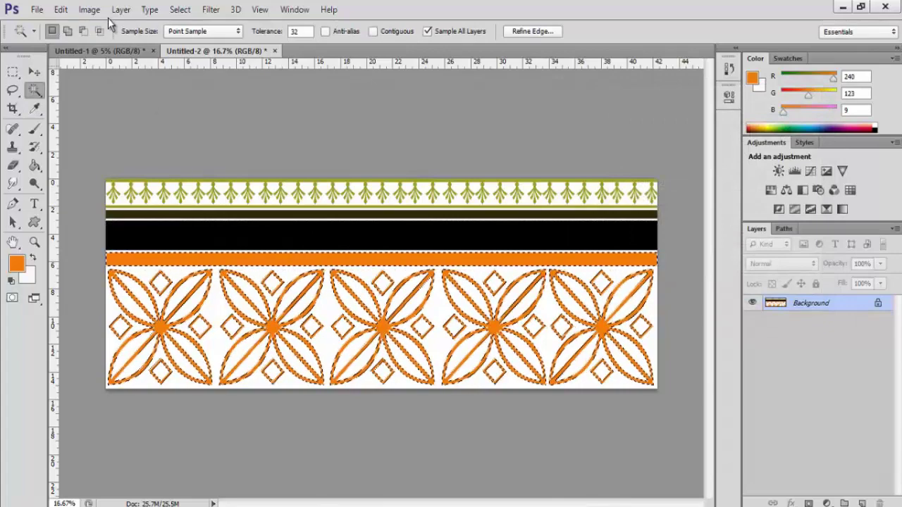
pyautogui.click(60, 10)
pyautogui.click(105, 195)
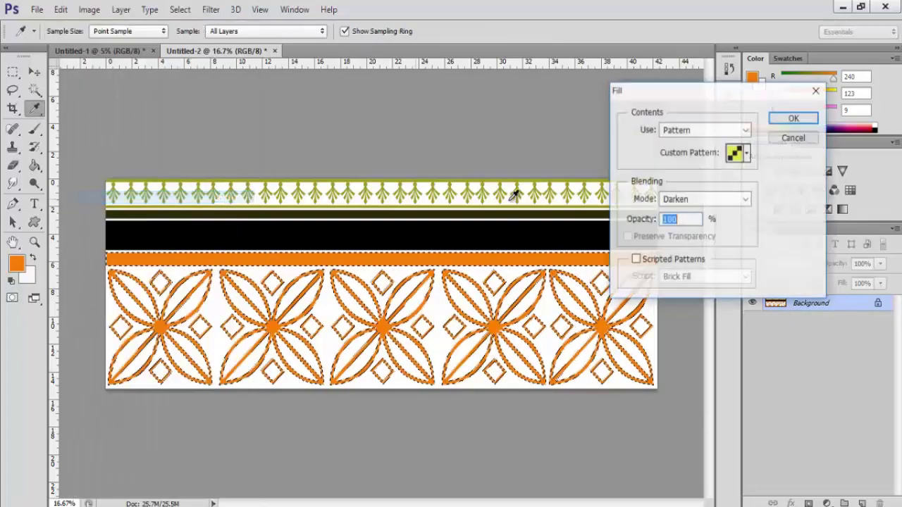
pyautogui.click(793, 119)
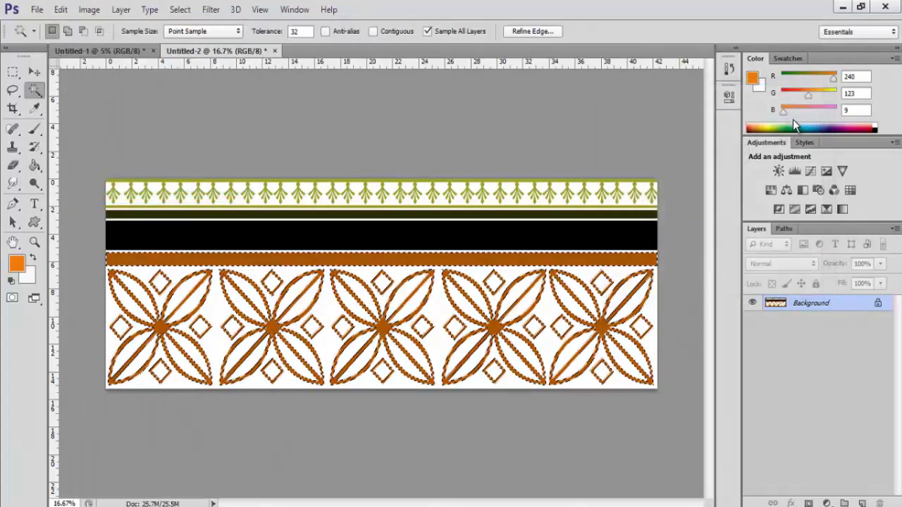
pyautogui.click(434, 315)
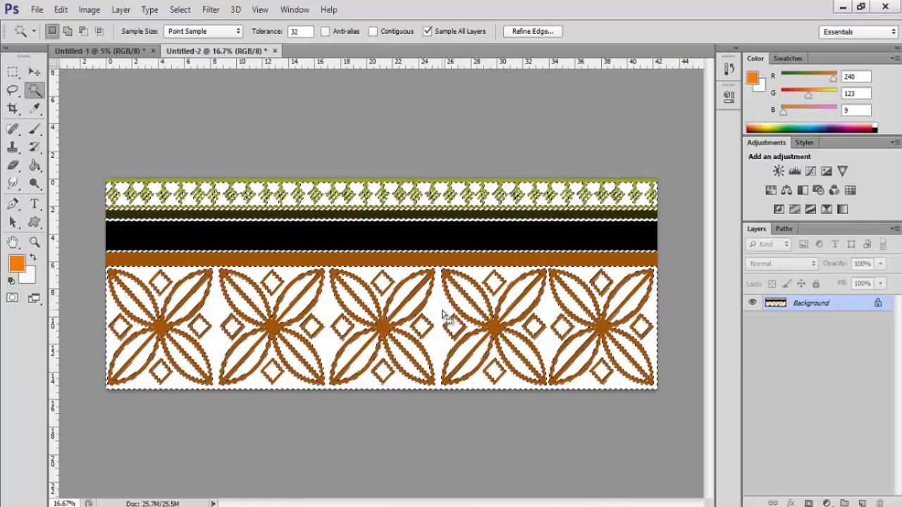
# Fill the selected white areas with the blue pattern in Normal mode, then deselect.
pyautogui.click(62, 9)
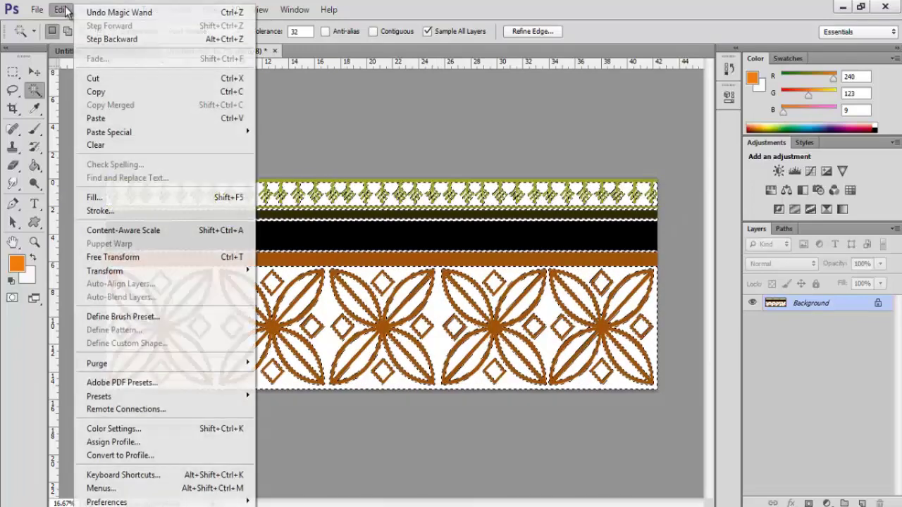
pyautogui.click(108, 201)
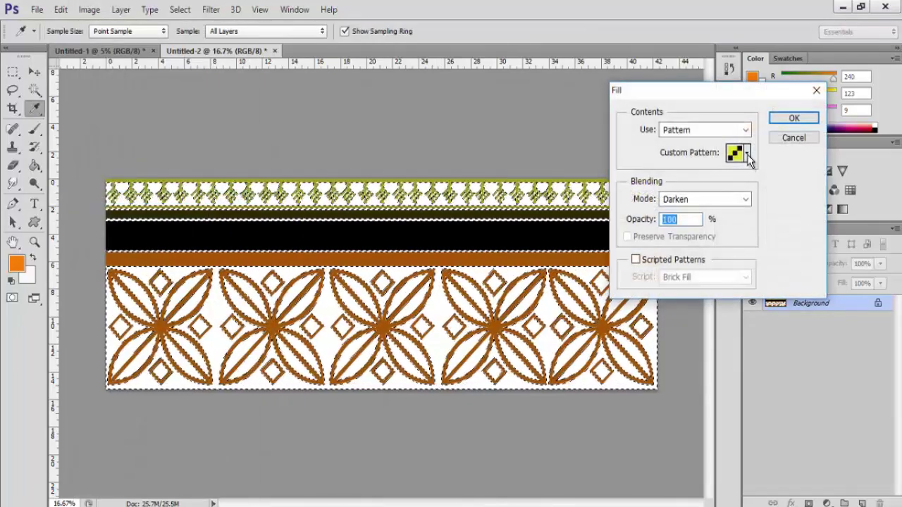
pyautogui.click(747, 154)
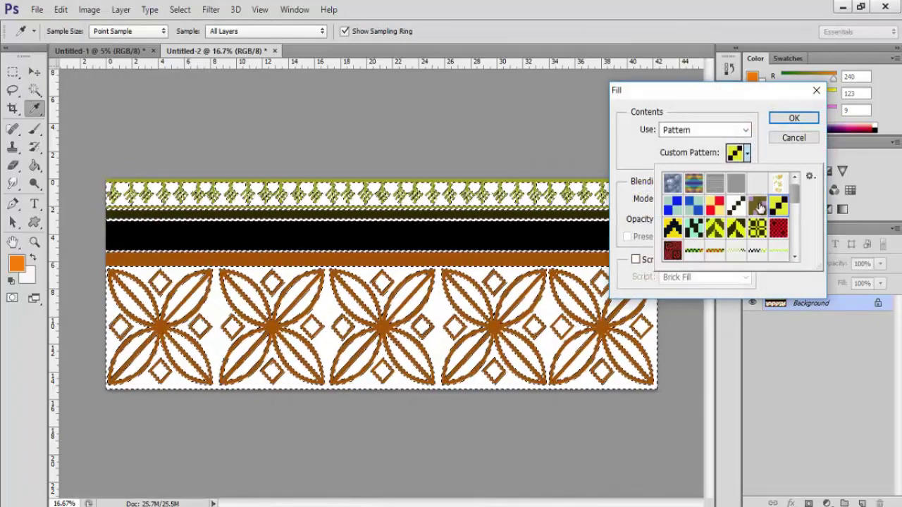
pyautogui.click(673, 205)
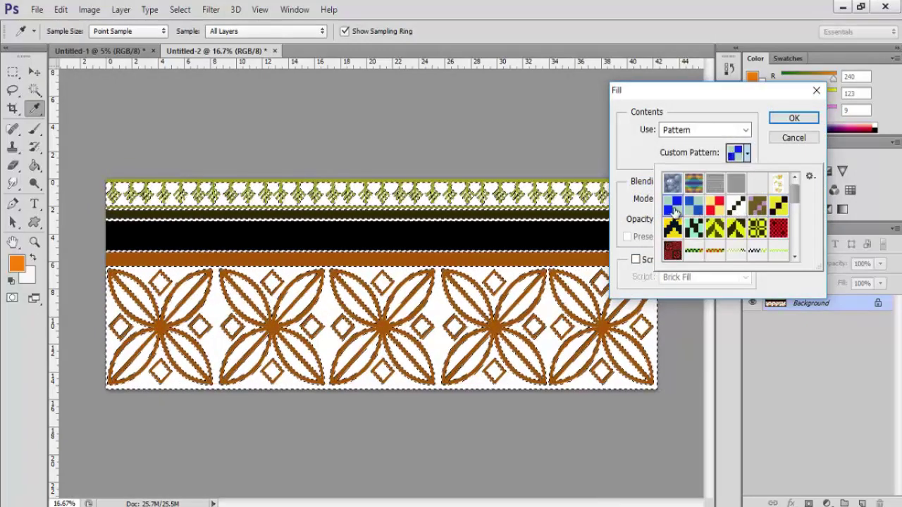
pyautogui.click(783, 159)
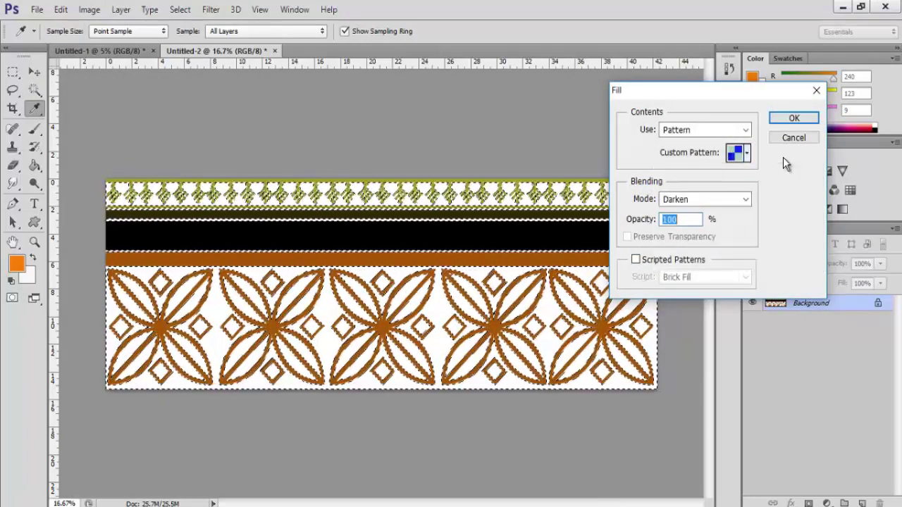
pyautogui.click(745, 200)
pyautogui.click(688, 9)
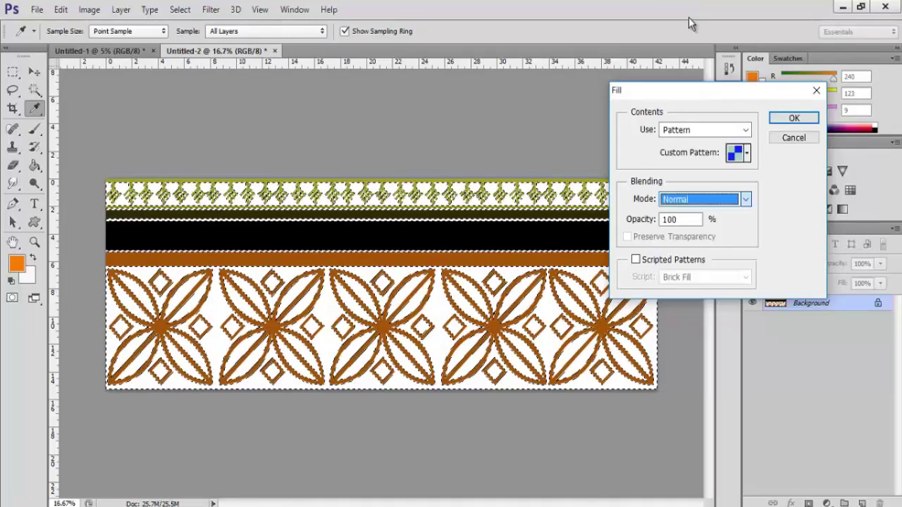
pyautogui.click(794, 118)
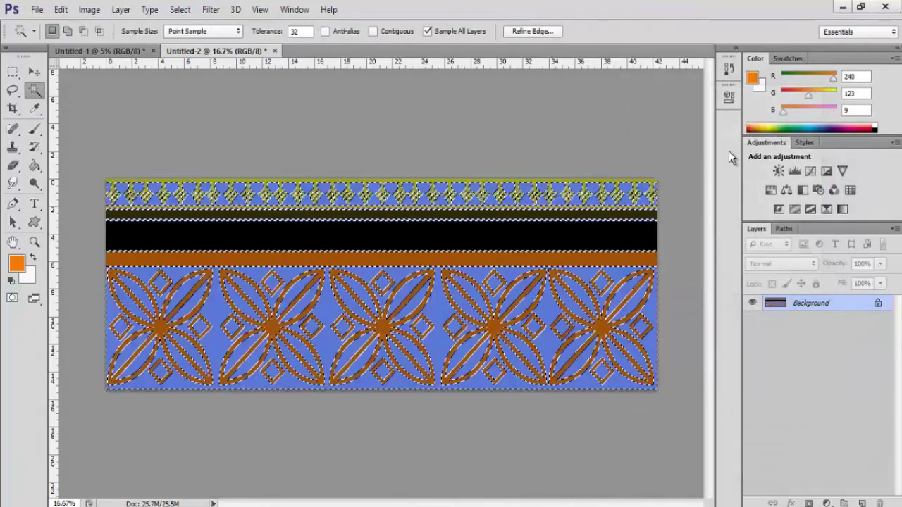
pyautogui.click(580, 112)
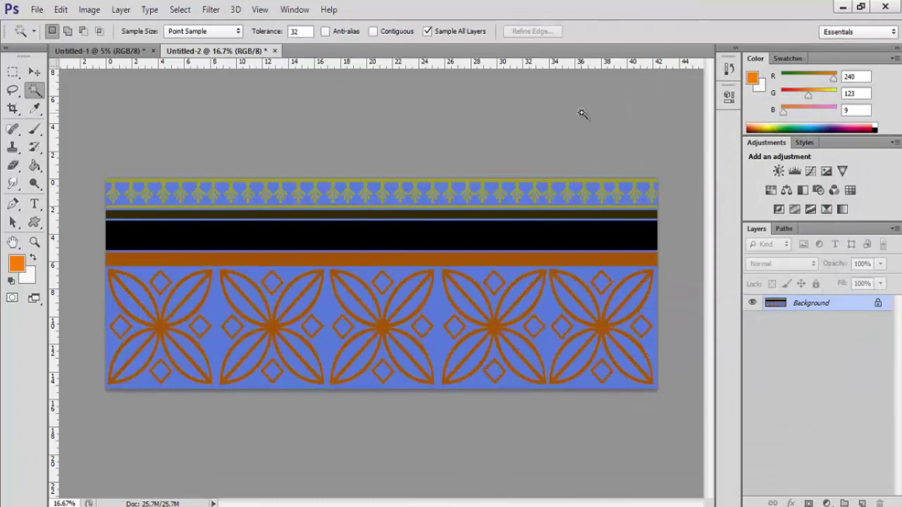
# Drag the border design from Untitled-2 onto Untitled-1 as Layer 1, positioned at the bottom.
pyautogui.moveTo(236, 55); pyautogui.dragTo(532, 117)
pyautogui.press('v')
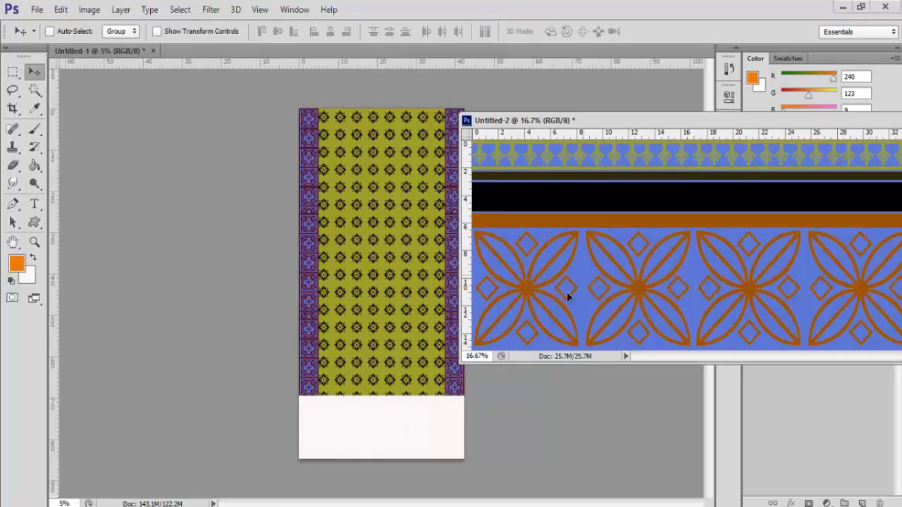
pyautogui.moveTo(566, 291); pyautogui.dragTo(398, 428)
pyautogui.moveTo(450, 411); pyautogui.dragTo(385, 426)
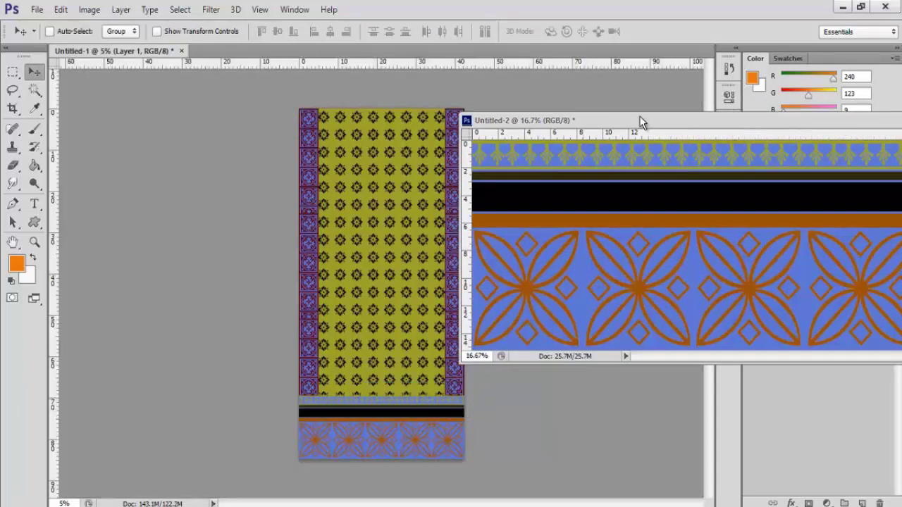
pyautogui.moveTo(639, 116); pyautogui.dragTo(489, 57)
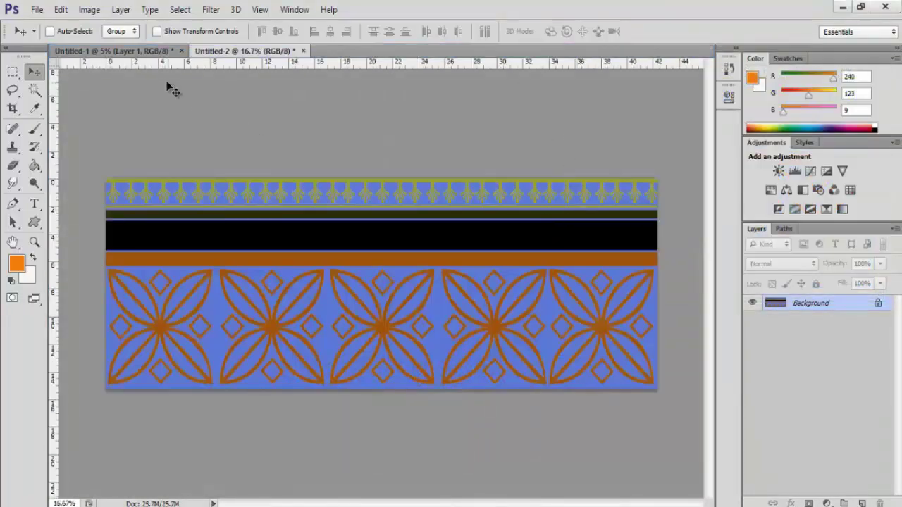
pyautogui.click(145, 51)
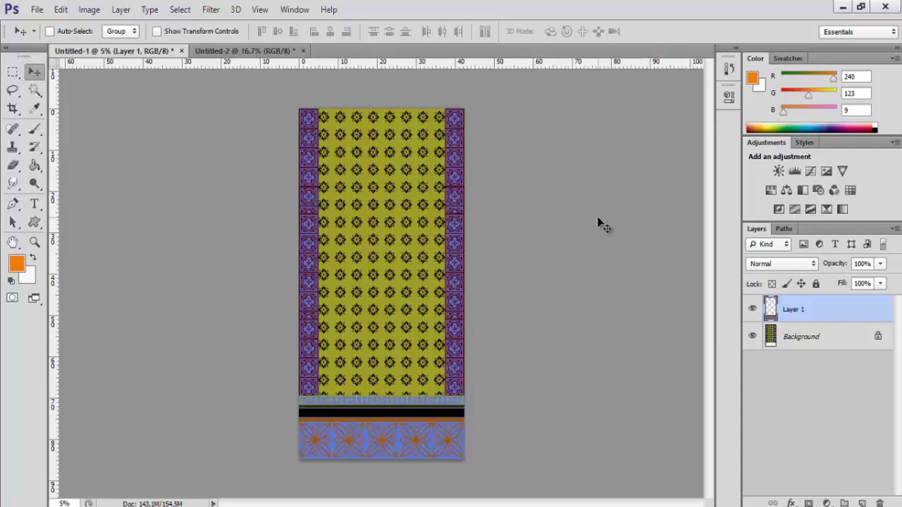
pyautogui.hotkey('ctrl', '+')
pyautogui.hotkey('ctrl', '+')
pyautogui.hotkey('ctrl', '+')
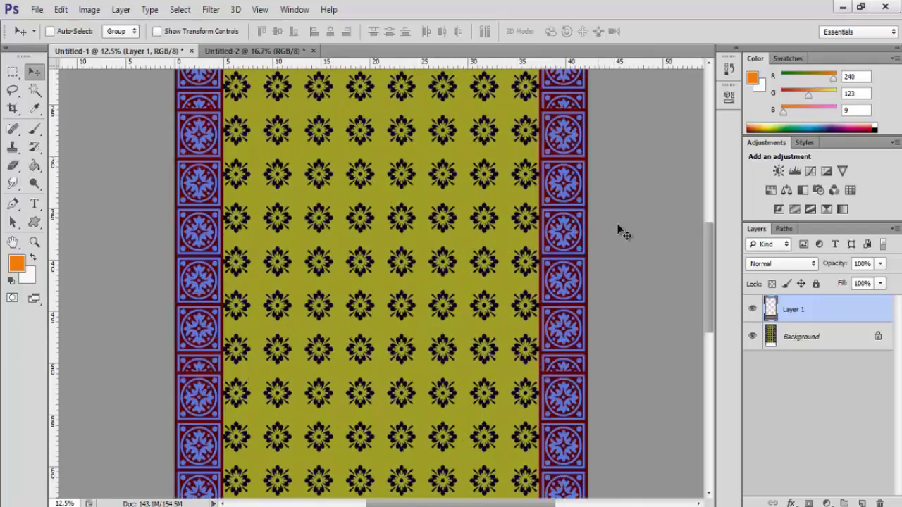
pyautogui.moveTo(708, 245); pyautogui.dragTo(702, 325)
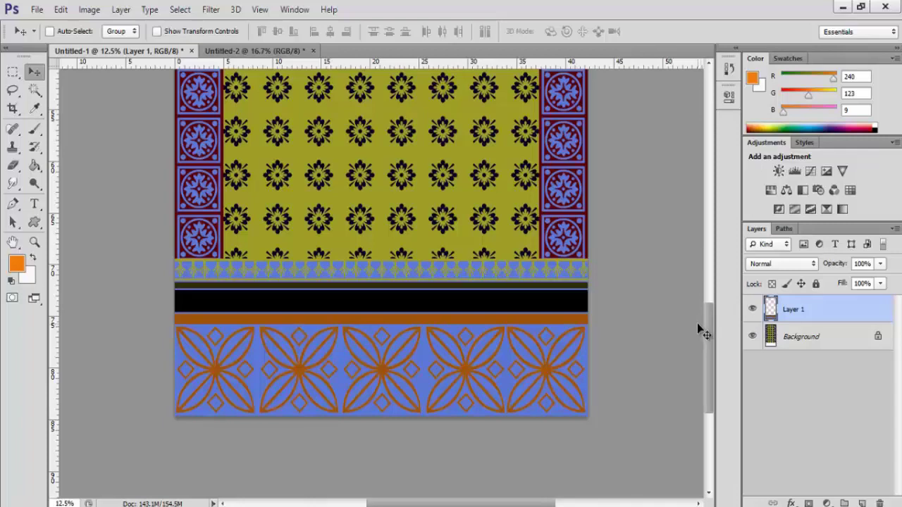
pyautogui.hotkey('ctrl', '-')
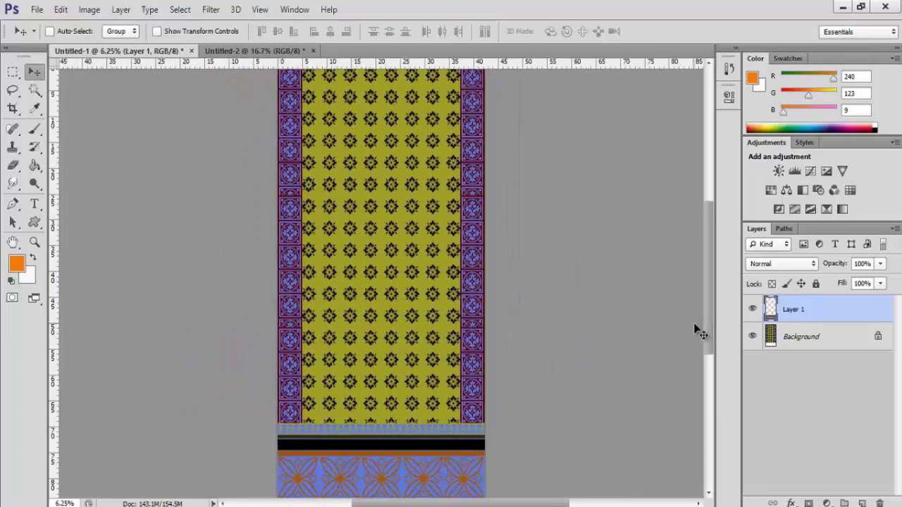
pyautogui.moveTo(712, 265); pyautogui.dragTo(711, 279)
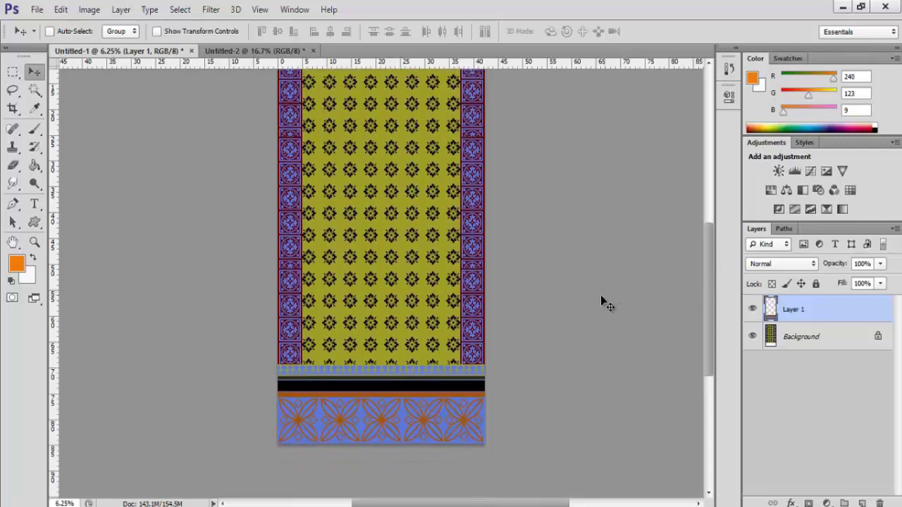
# Start File > Save As in JPEG format and select the Untitled-1.jpg name for renaming.
pyautogui.click(37, 9)
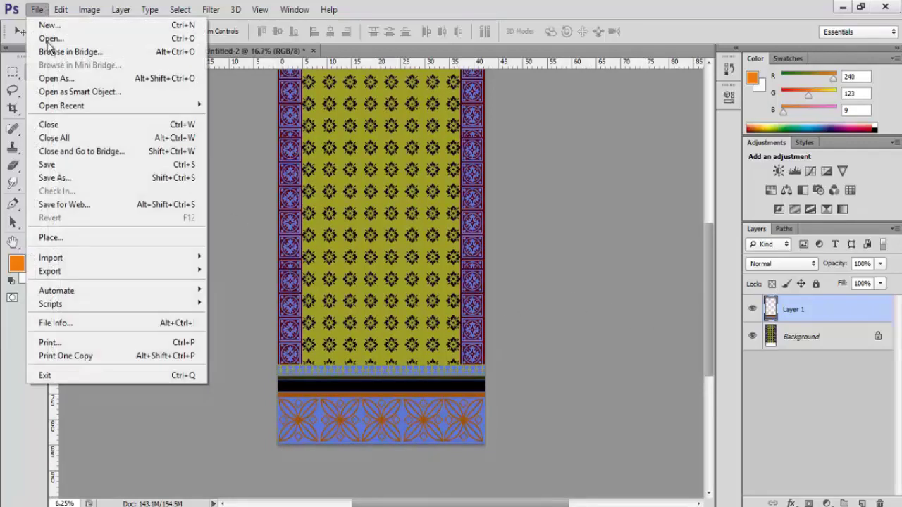
pyautogui.click(79, 177)
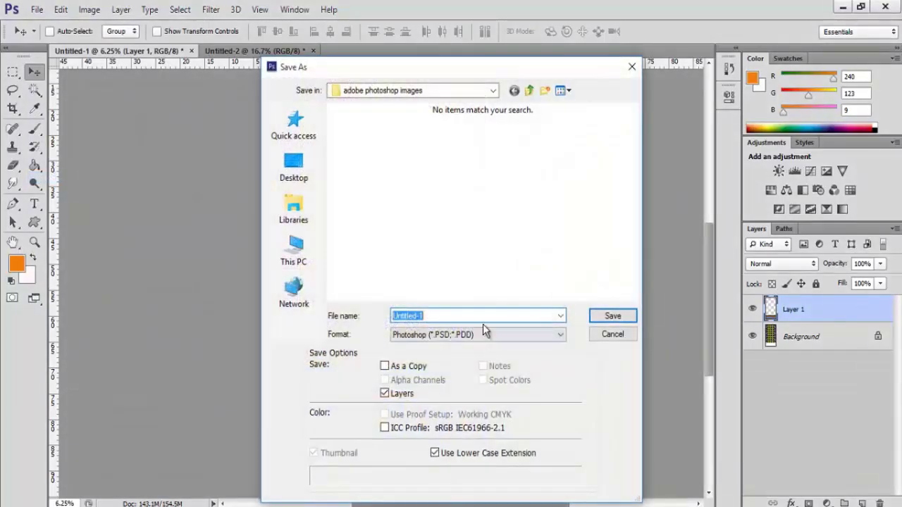
pyautogui.click(465, 336)
pyautogui.click(434, 217)
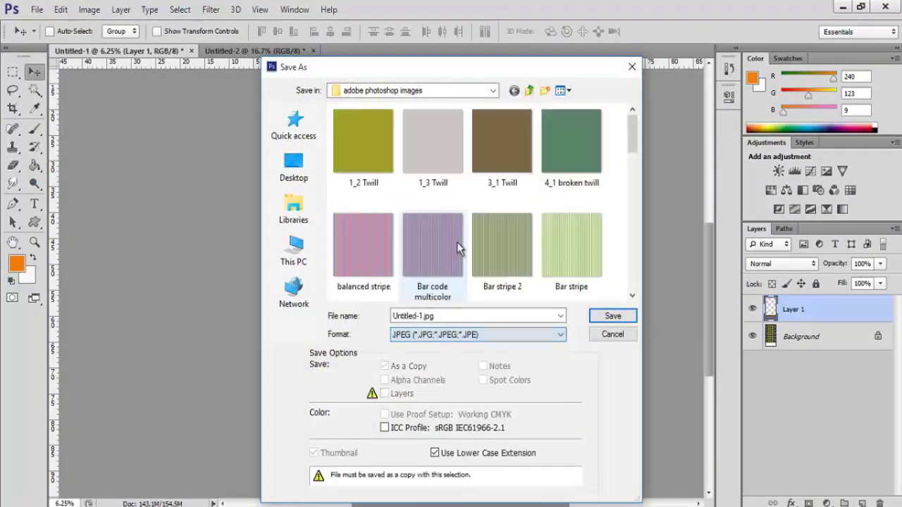
pyautogui.doubleClick(469, 318)
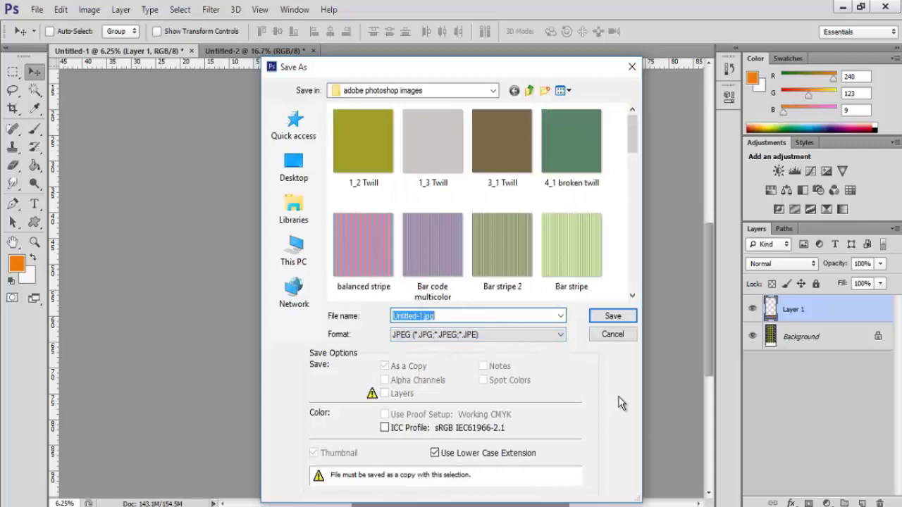